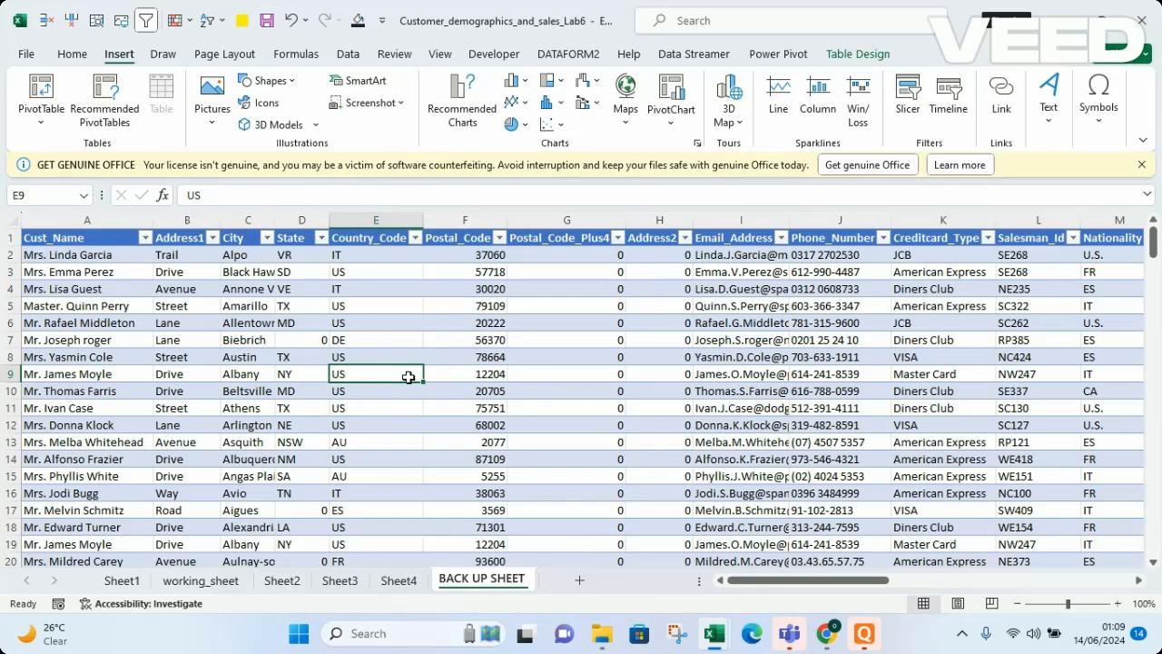
Create a PivotTable from the CUSTOMER_TABLE range on a new worksheet
{"action": "key", "text": "ctrl+a"}
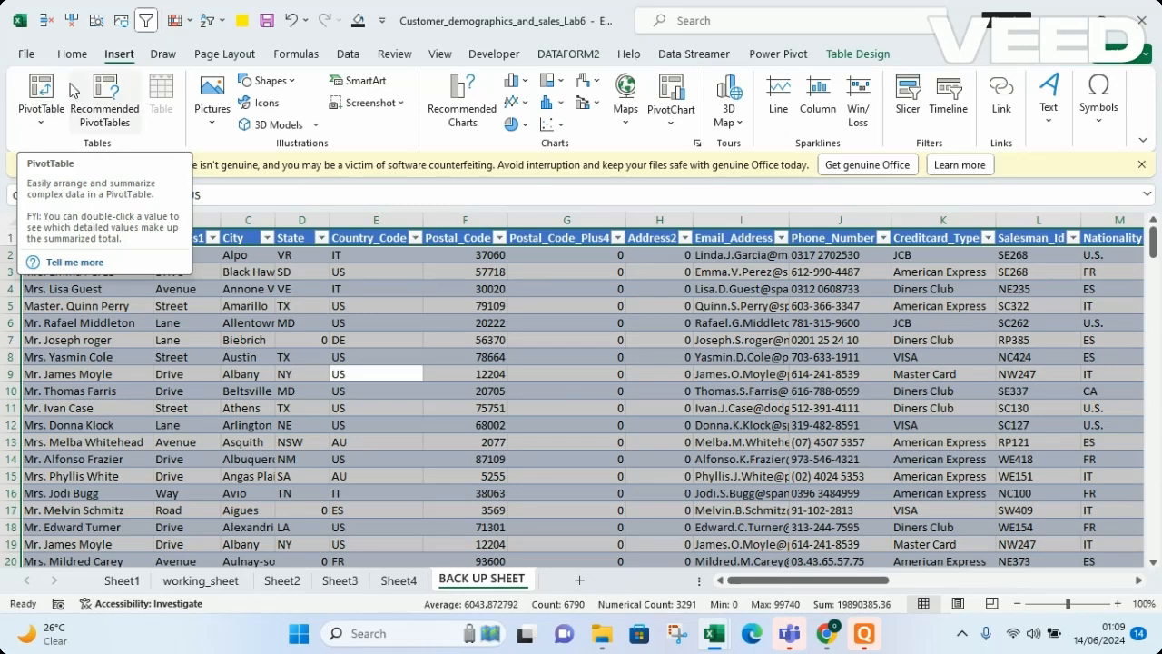
{"action": "left_click", "coordinate": [41, 123]}
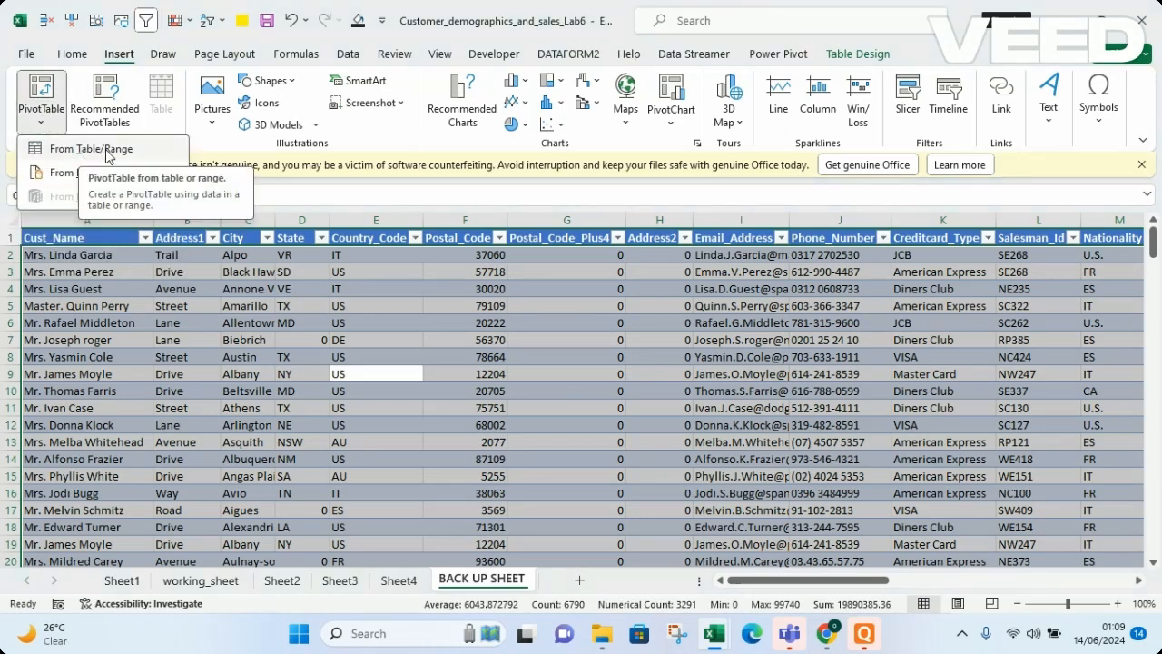
{"action": "left_click", "coordinate": [78, 151]}
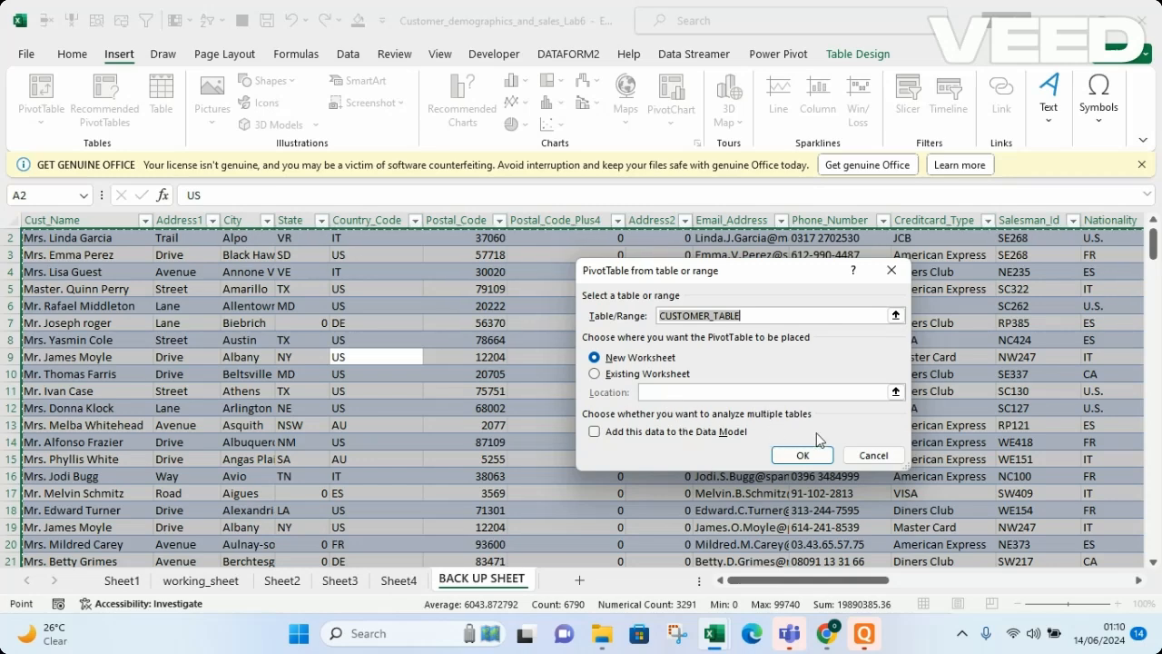
{"action": "left_click", "coordinate": [803, 455]}
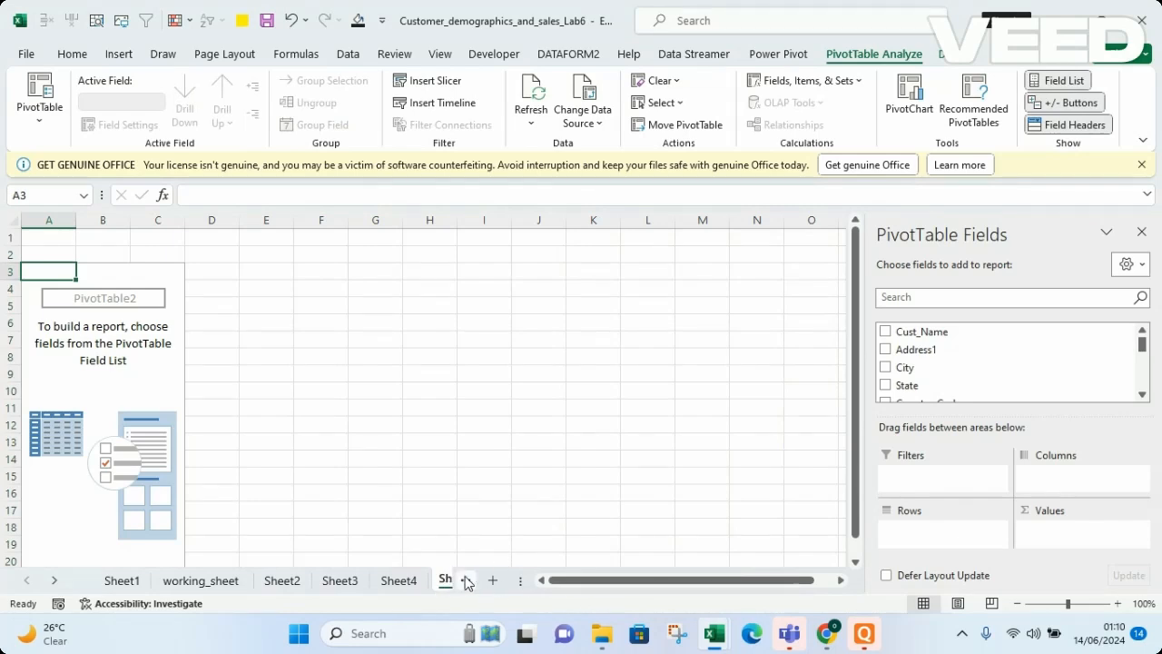
Rename the new pivot worksheet to PIVOT SHEET
{"action": "left_click", "coordinate": [460, 581]}
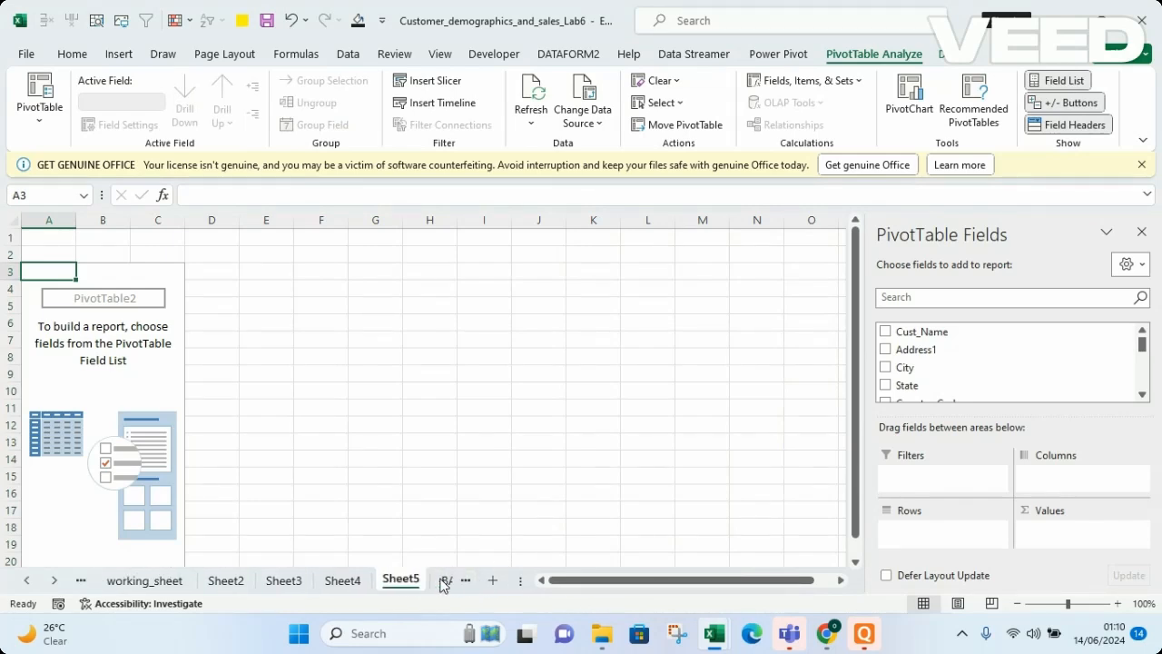
{"action": "double_click", "coordinate": [400, 580]}
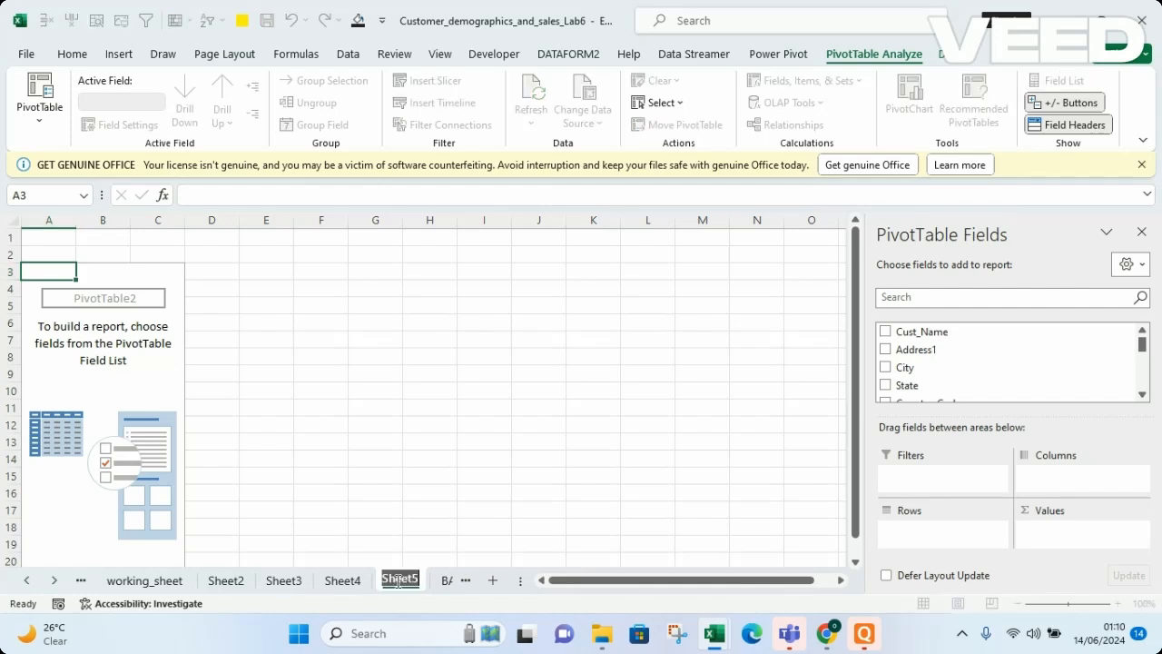
{"action": "type", "text": "PO"}
{"action": "key", "text": "BackSpace"}
{"action": "type", "text": "O"}
{"action": "key", "text": "BackSpace"}
{"action": "type", "text": "IVOT SHEET"}
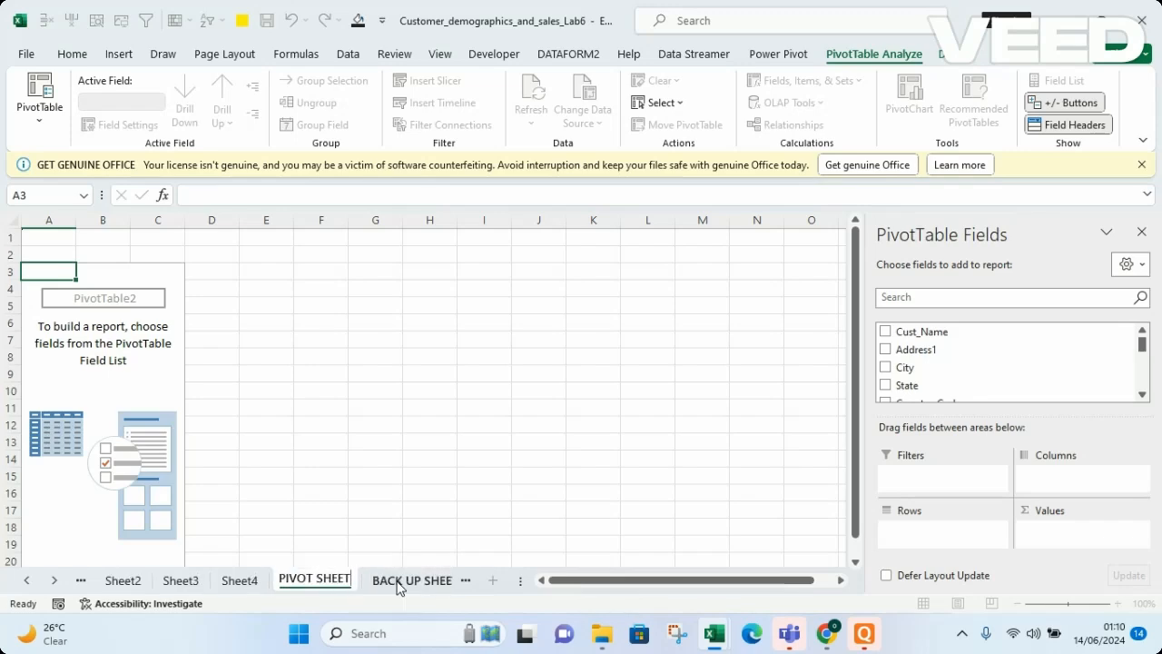
{"action": "key", "text": "Return"}
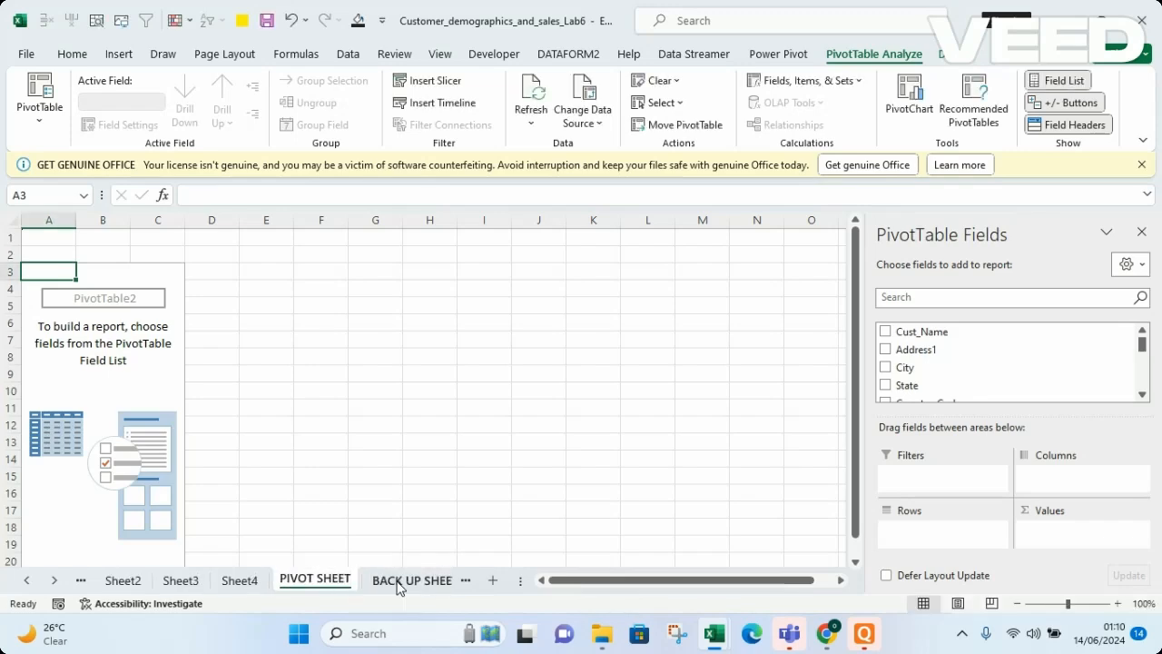
{"action": "left_click", "coordinate": [440, 581]}
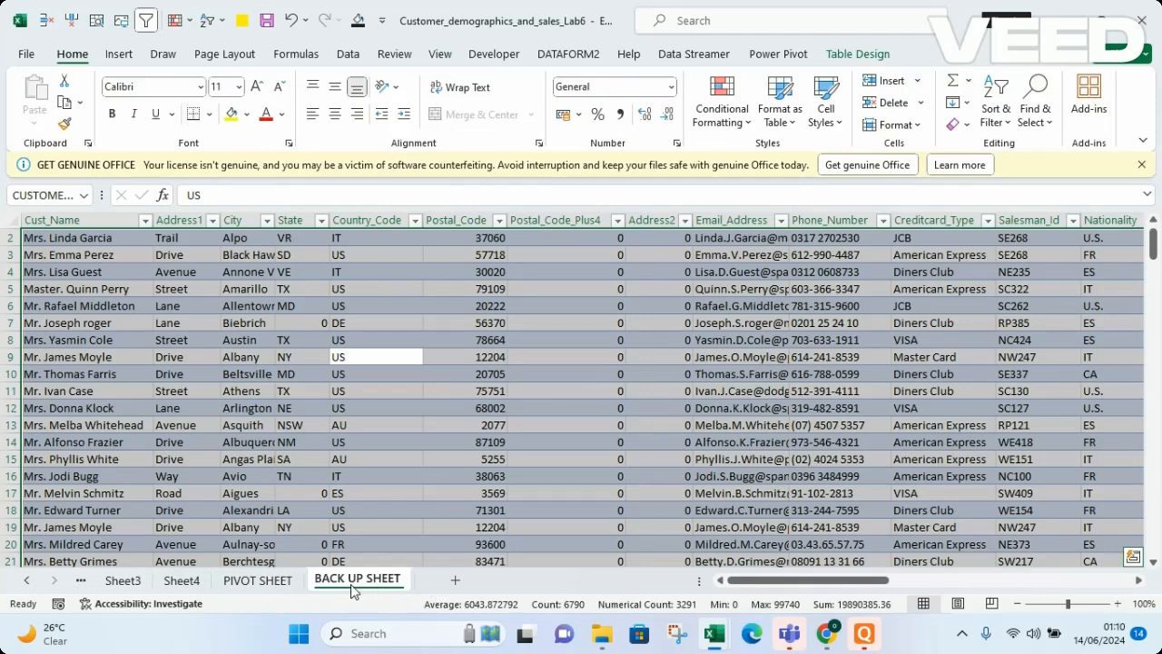
{"action": "left_click", "coordinate": [291, 585]}
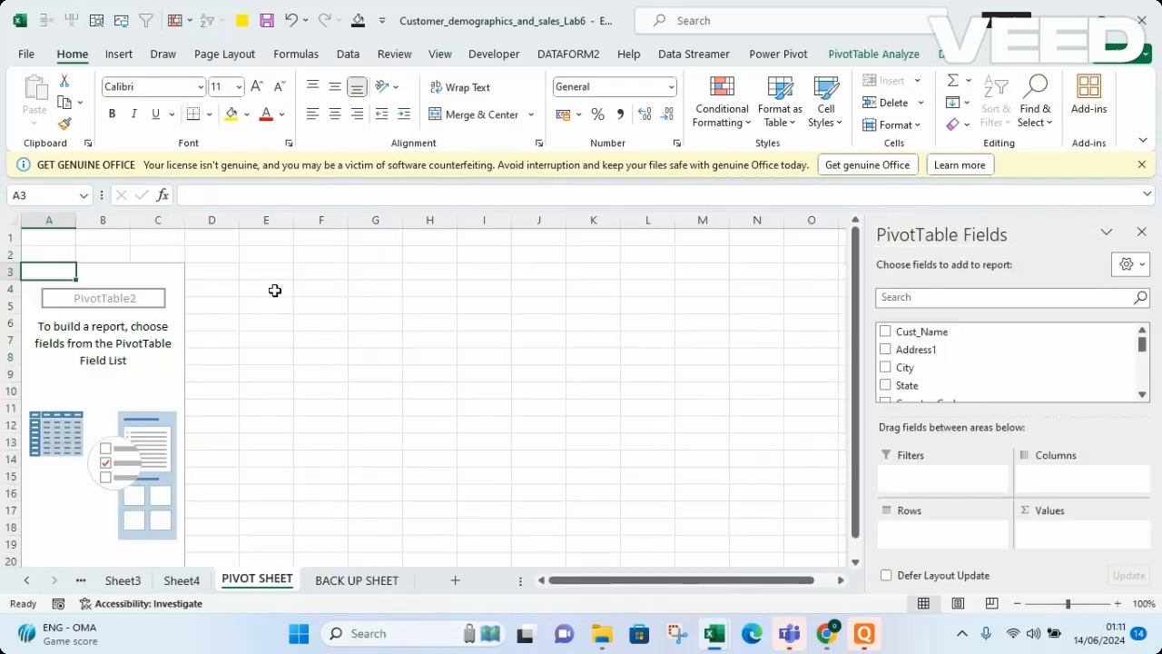
{"action": "left_click", "coordinate": [69, 362]}
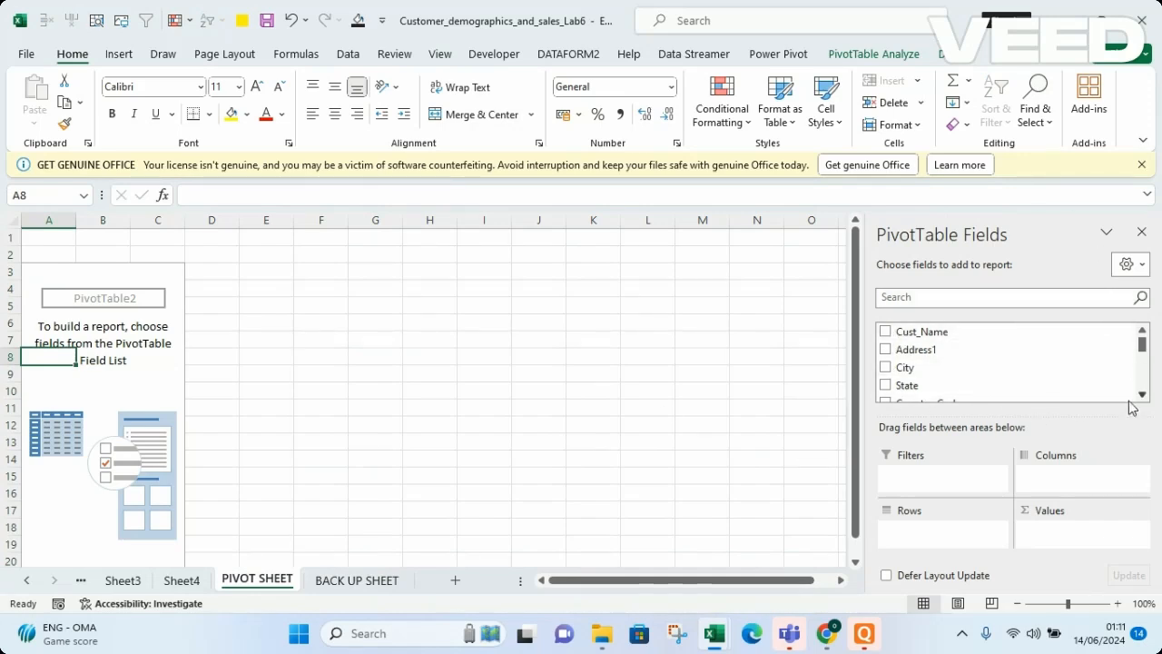
{"action": "left_click", "coordinate": [503, 358]}
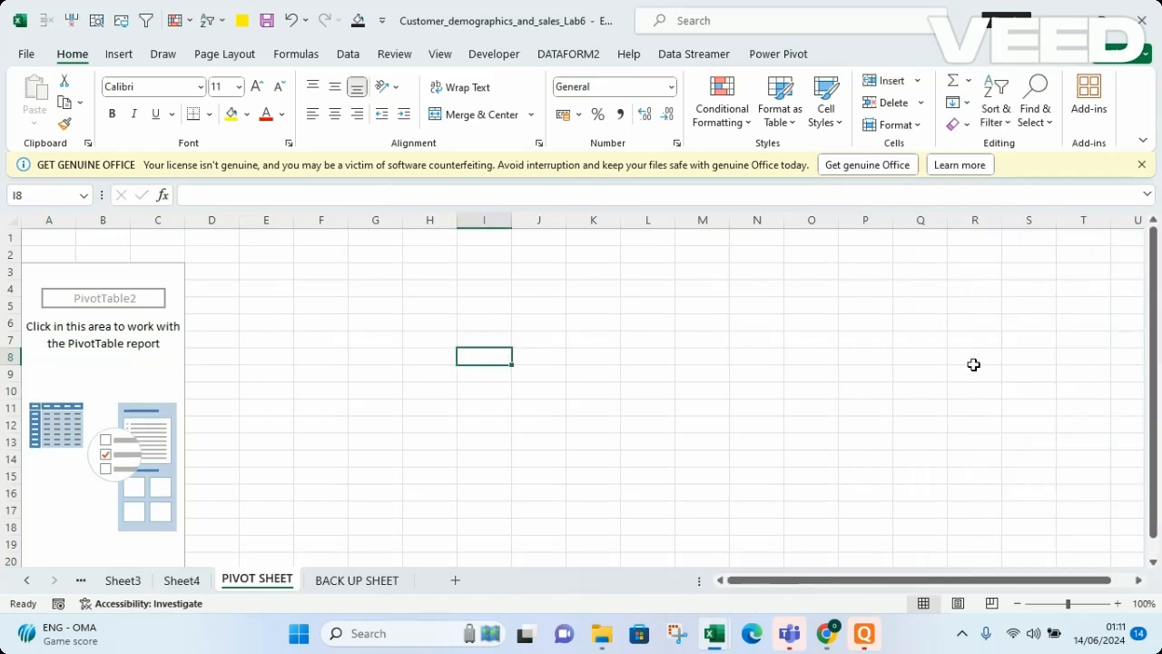
{"action": "left_click", "coordinate": [98, 371]}
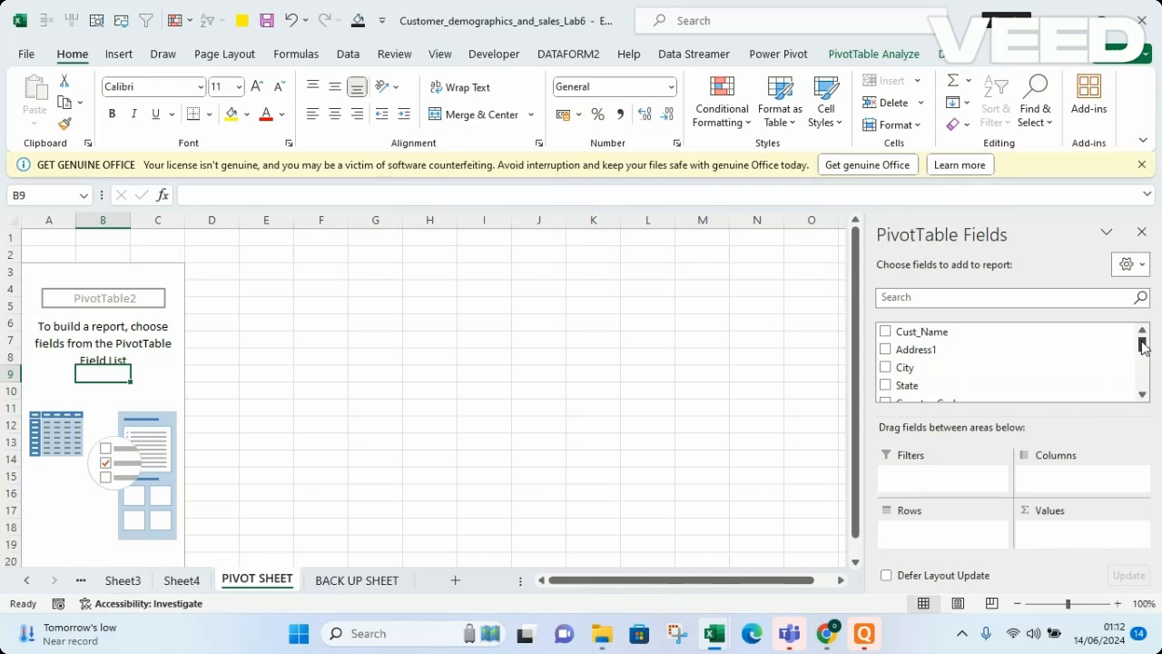
Search the field list for COUN and add Country_Code to the pivot's Rows area
{"action": "left_click_drag", "start_coordinate": [1144, 344], "coordinate": [1144, 361]}
{"action": "left_click_drag", "start_coordinate": [1143, 363], "coordinate": [1143, 355]}
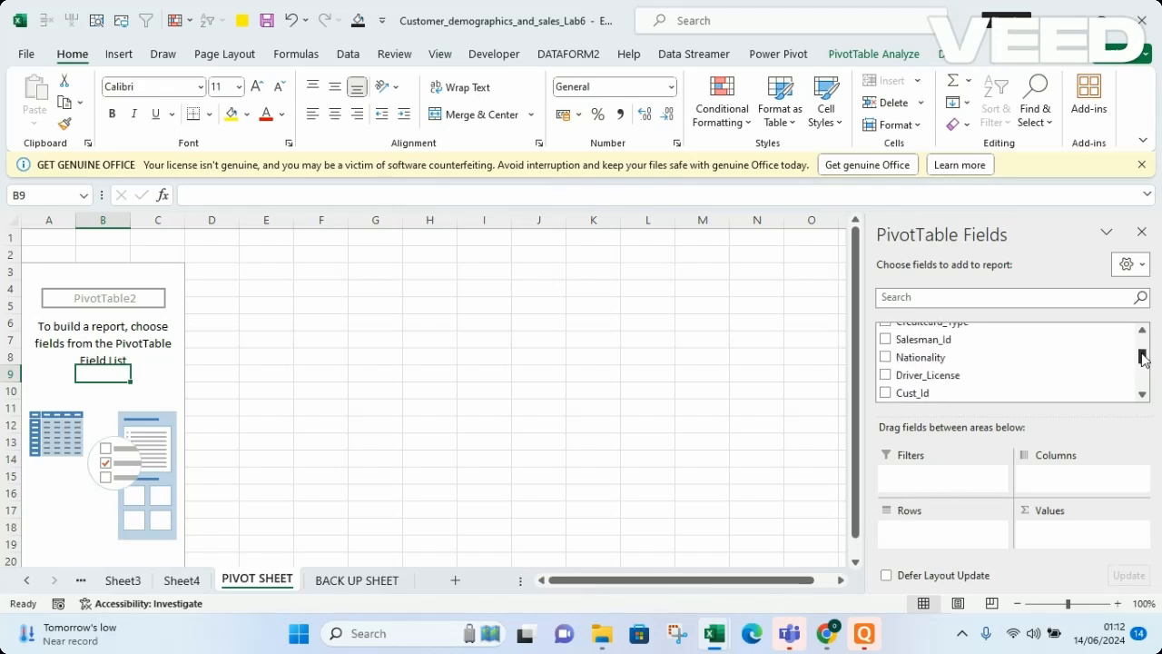
{"action": "left_click", "coordinate": [897, 300]}
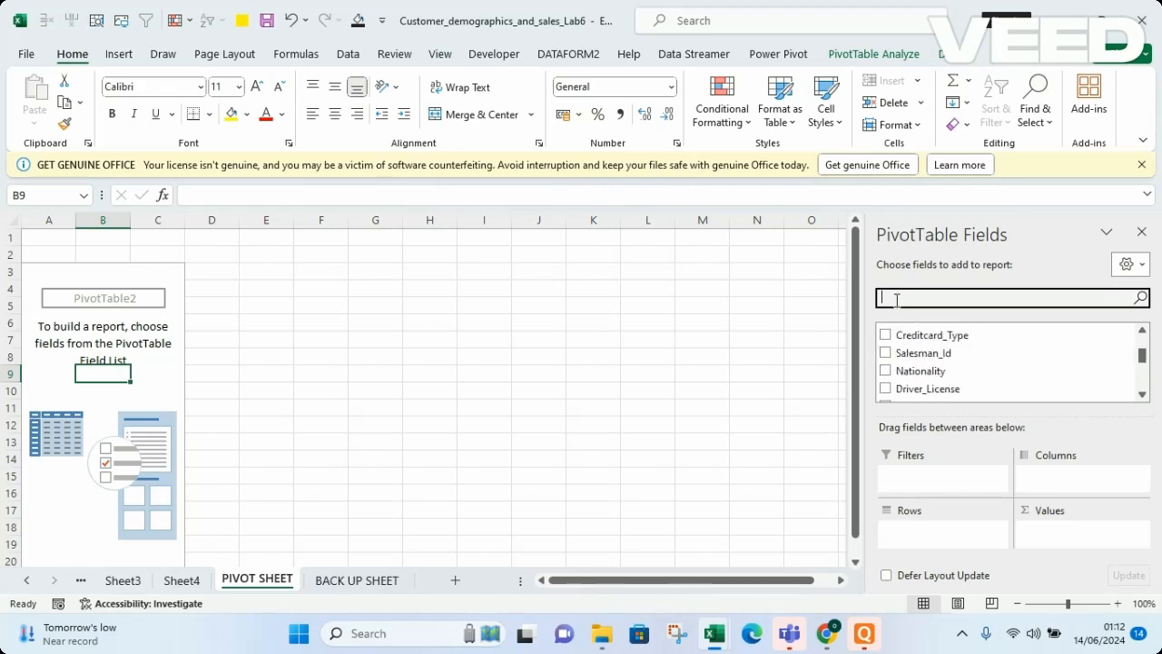
{"action": "type", "text": "COUN"}
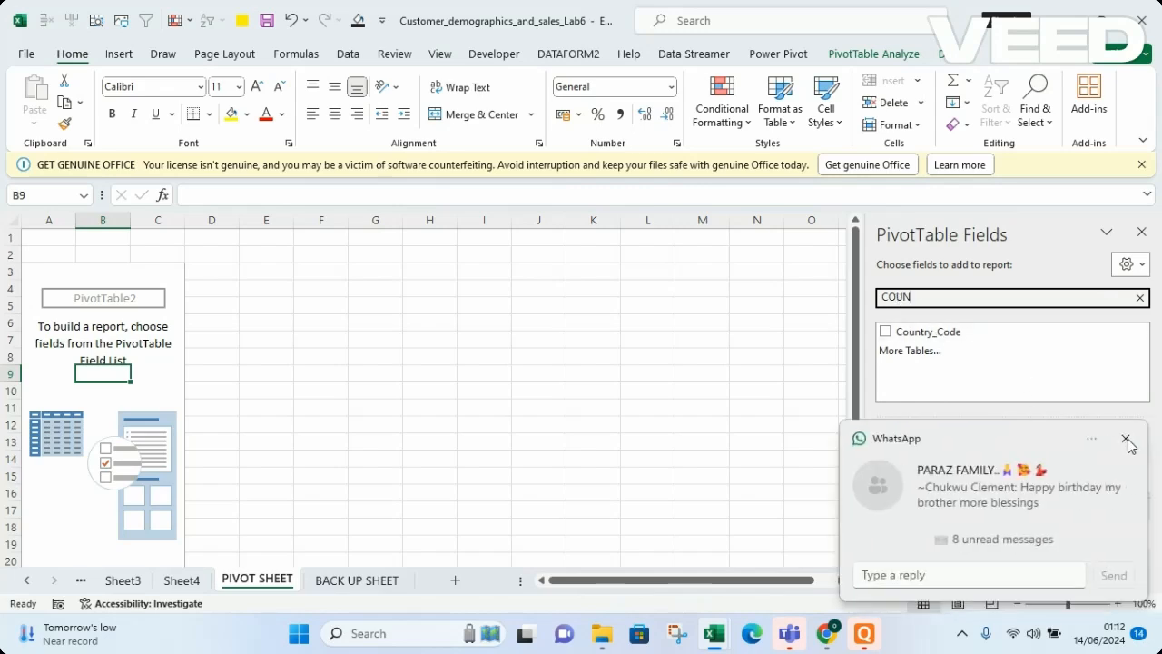
{"action": "left_click", "coordinate": [1126, 440]}
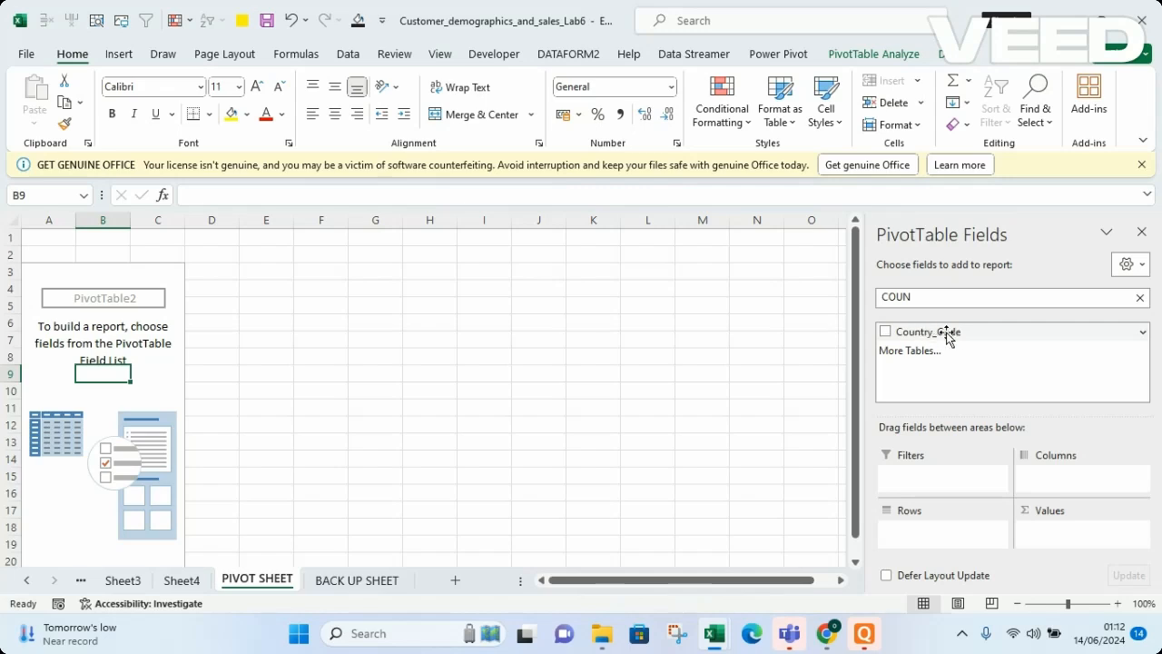
{"action": "left_click_drag", "start_coordinate": [977, 335], "coordinate": [921, 533]}
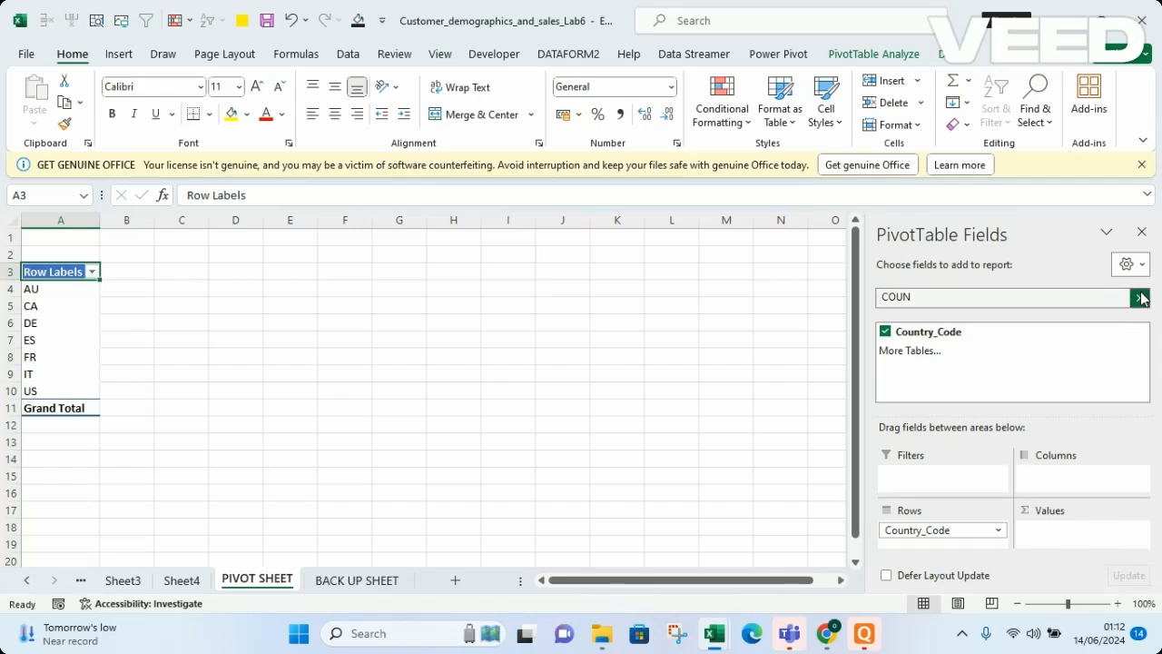
Clear the field search and add Order_Value to the Values area
{"action": "left_click", "coordinate": [1139, 298]}
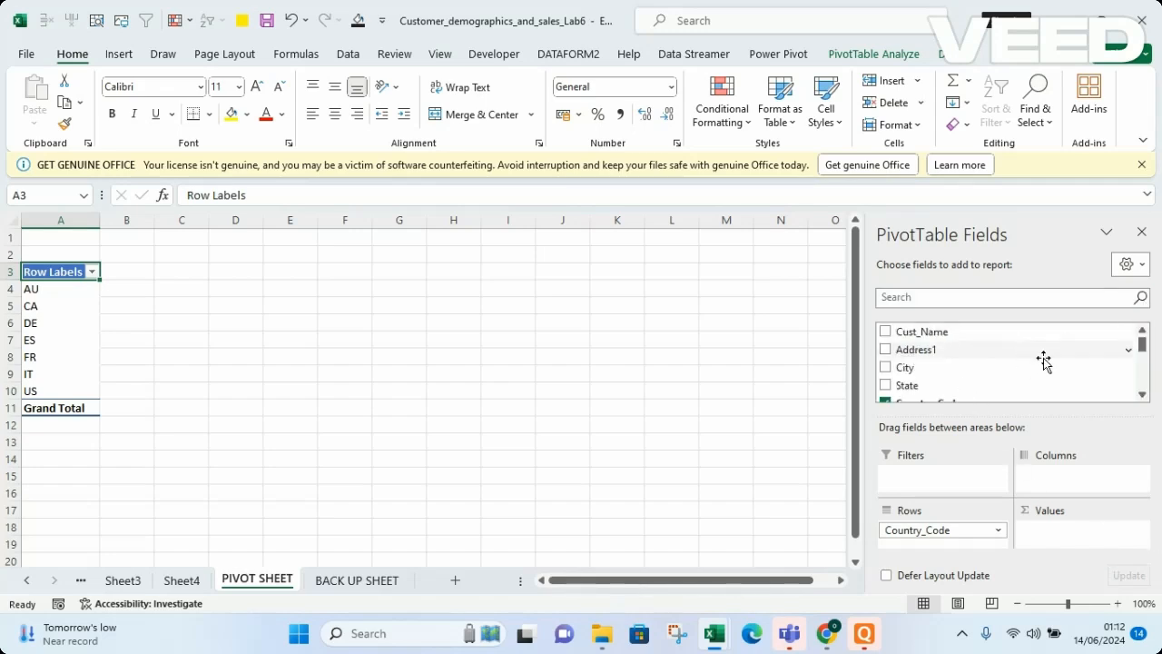
{"action": "left_click_drag", "start_coordinate": [1143, 344], "coordinate": [1144, 369]}
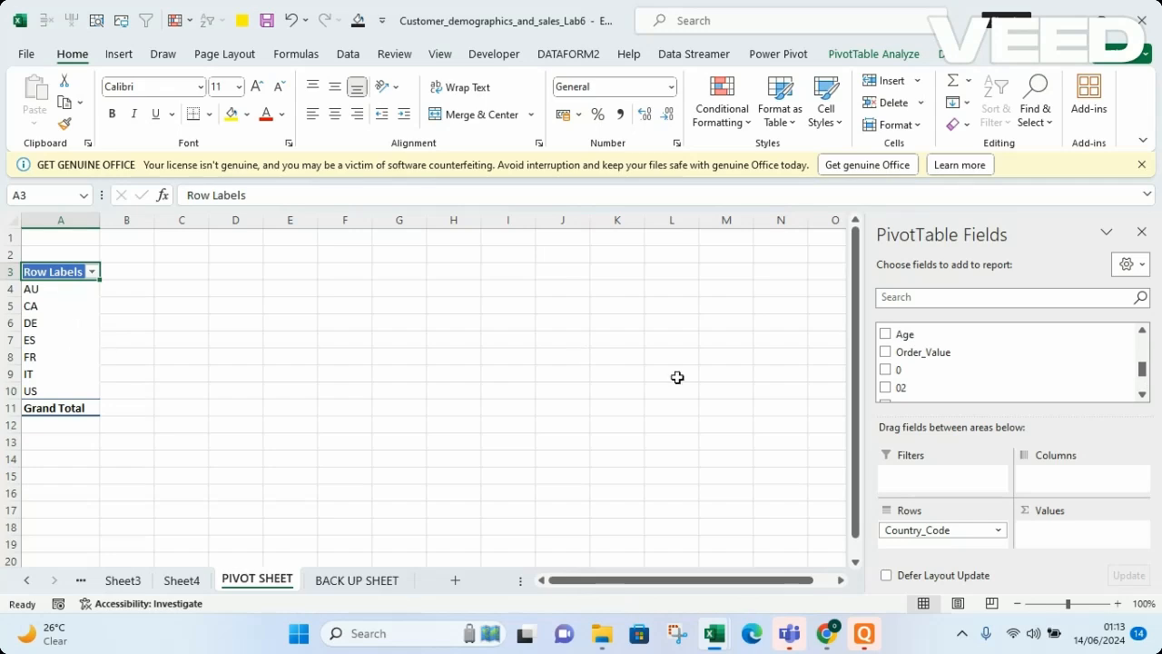
{"action": "left_click_drag", "start_coordinate": [929, 355], "coordinate": [1088, 539]}
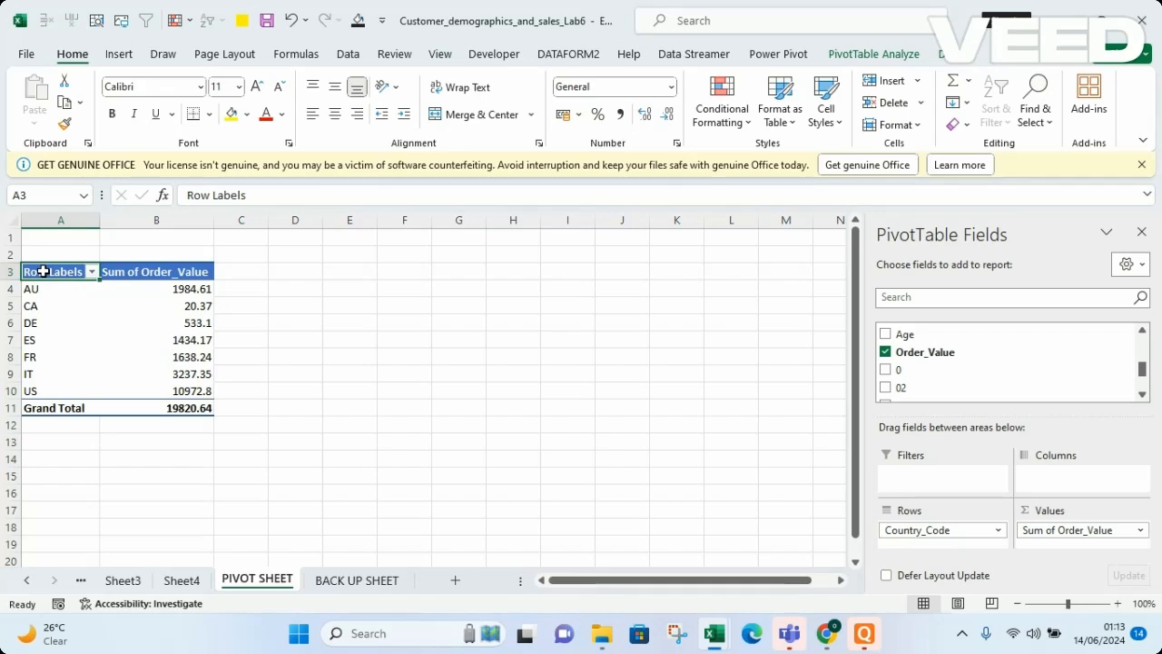
Rename the row labels header to COUNTRY CODE and autofit column A to its contents
{"action": "type", "text": "COUNTRY CODE"}
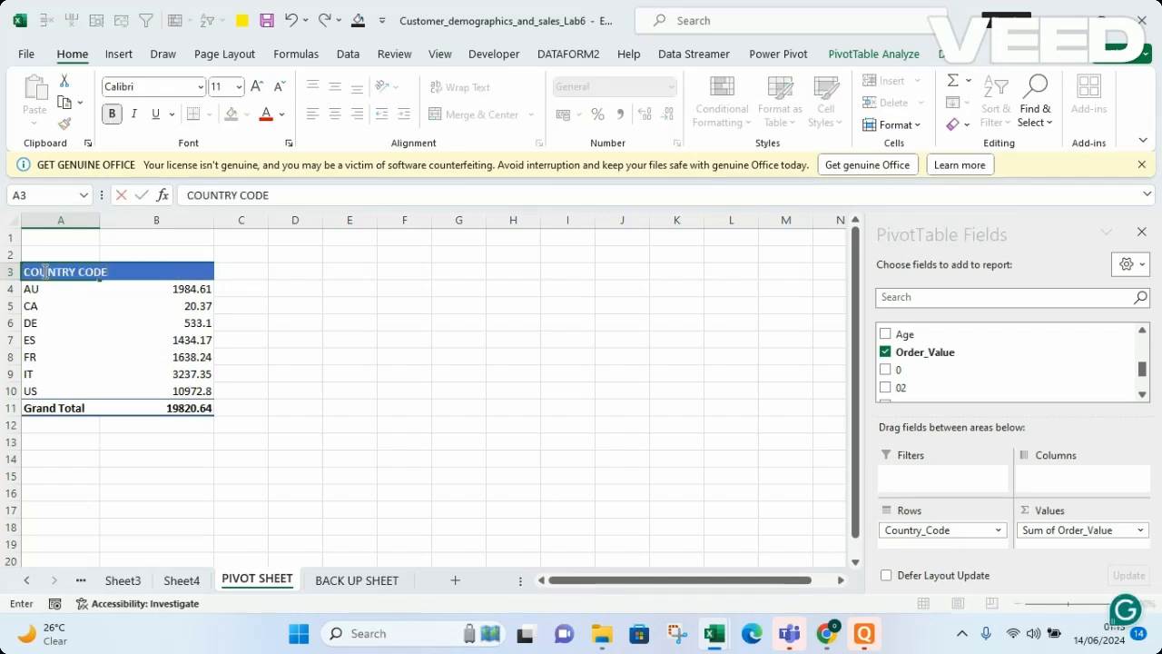
{"action": "key", "text": "Tab"}
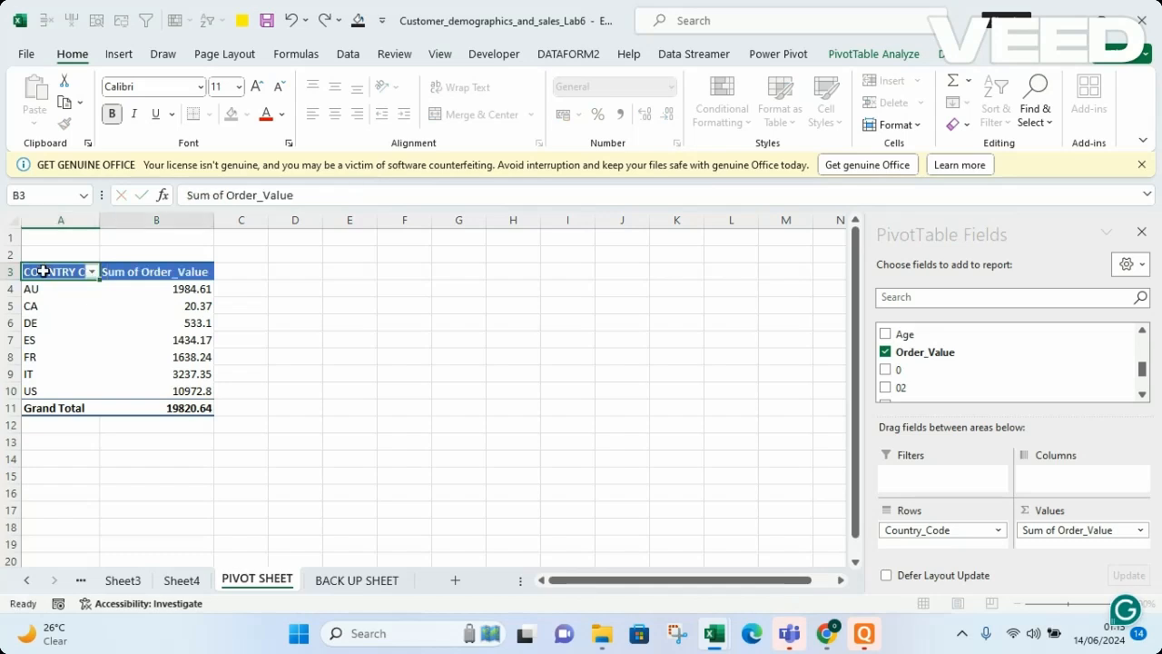
{"action": "double_click", "coordinate": [98, 214]}
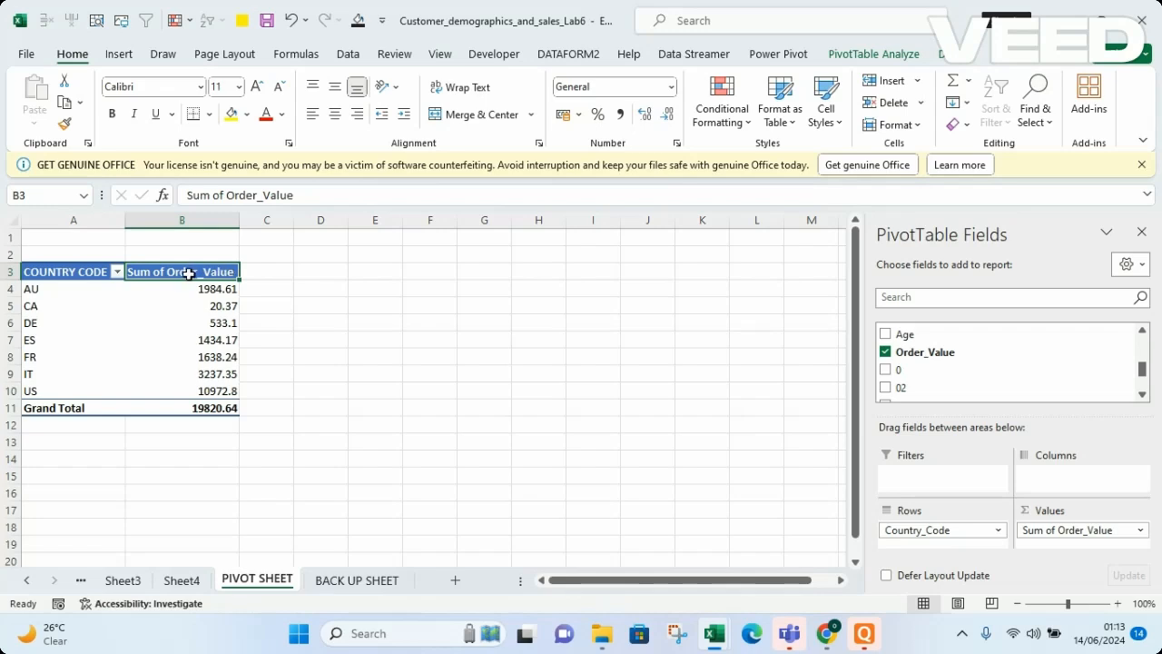
Rename the values header to AMOUNT
{"action": "type", "text": "AL"}
{"action": "key", "text": "BackSpace"}
{"action": "type", "text": "MOUNT"}
{"action": "key", "text": "Return"}
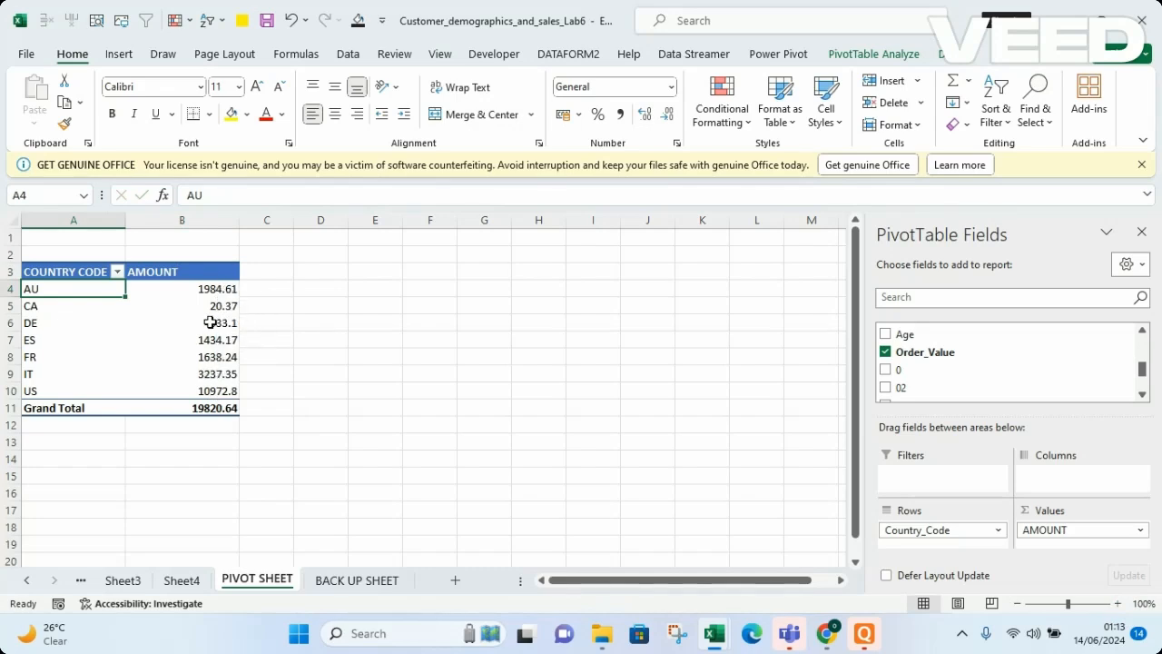
Format the AMOUNT values as Currency with the $ English (United States) symbol
{"action": "right_click", "coordinate": [208, 268]}
{"action": "key", "text": "Escape"}
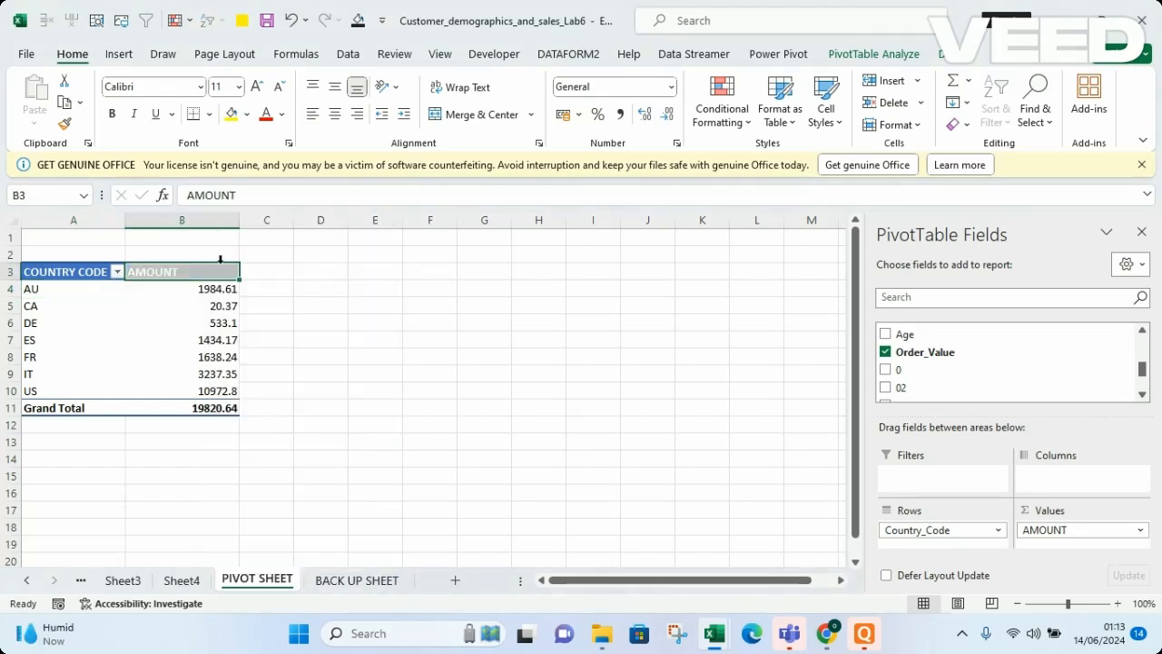
{"action": "left_click", "coordinate": [218, 318]}
{"action": "left_click", "coordinate": [218, 306]}
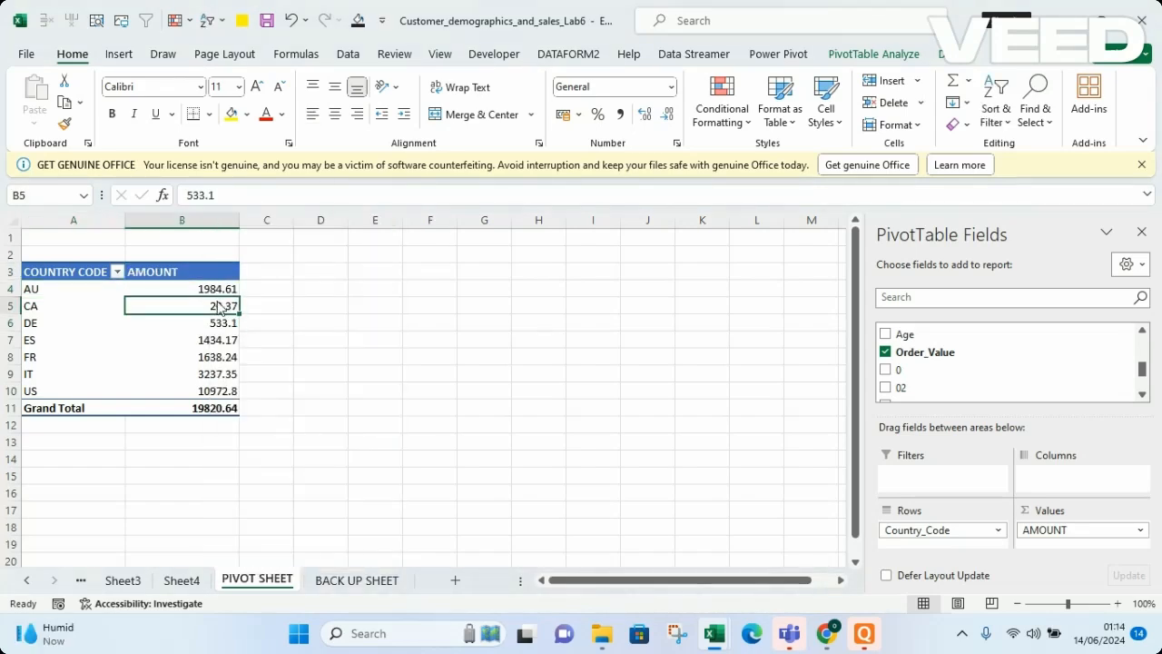
{"action": "right_click", "coordinate": [218, 306]}
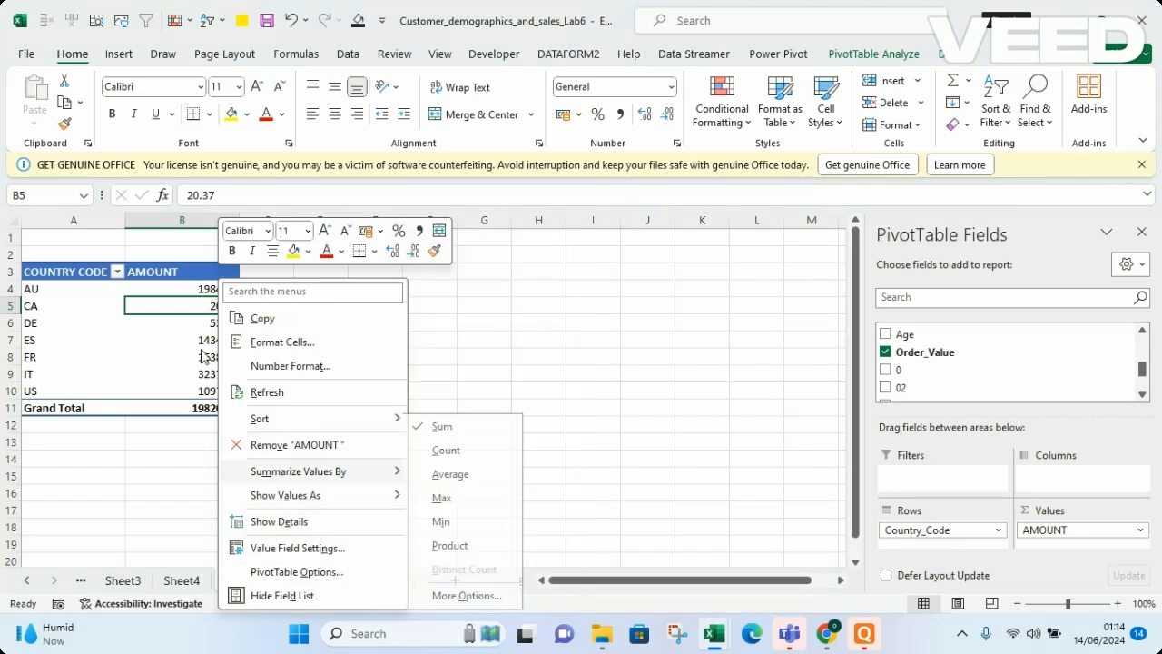
{"action": "left_click", "coordinate": [309, 364]}
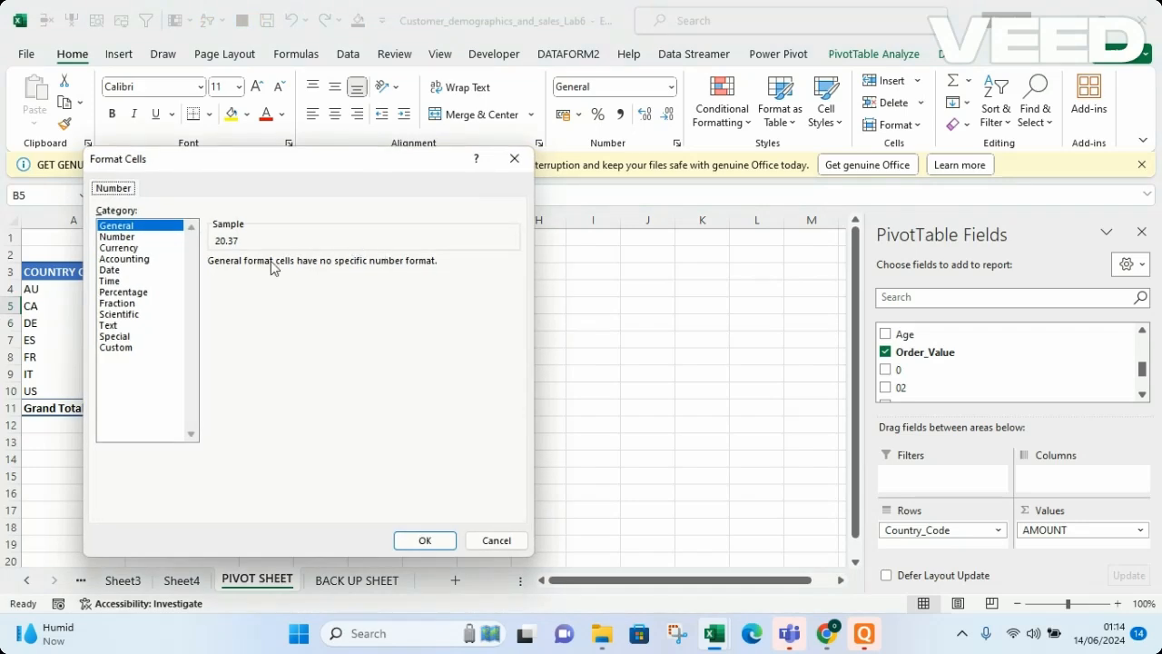
{"action": "left_click", "coordinate": [127, 247]}
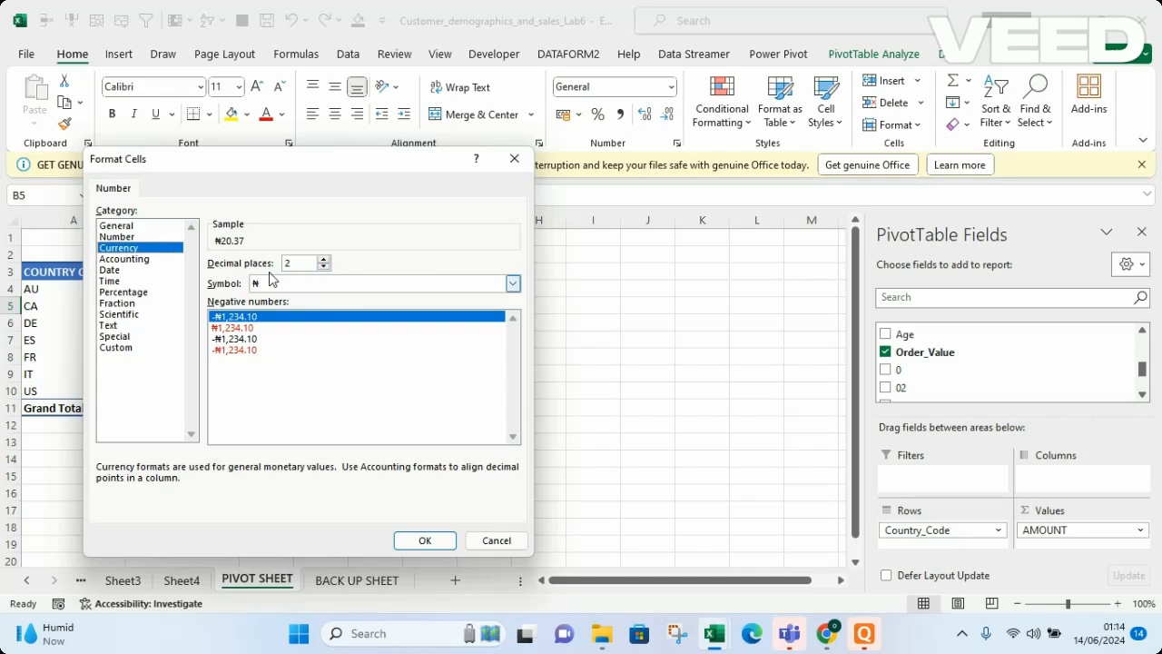
{"action": "left_click", "coordinate": [513, 285]}
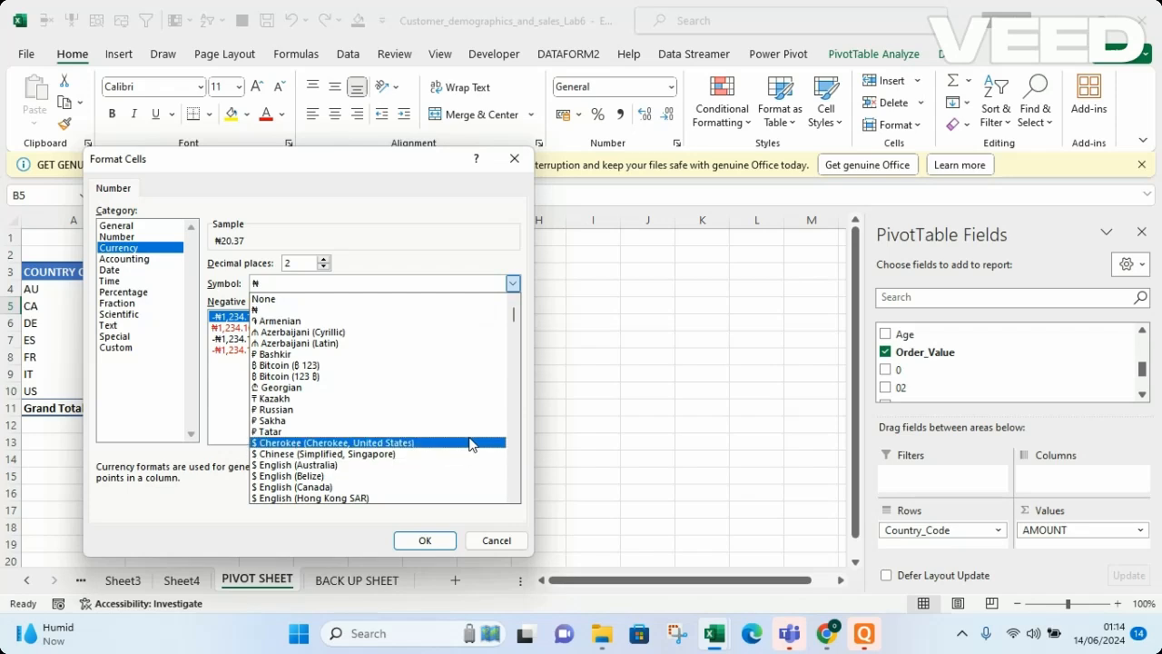
{"action": "left_click", "coordinate": [512, 358]}
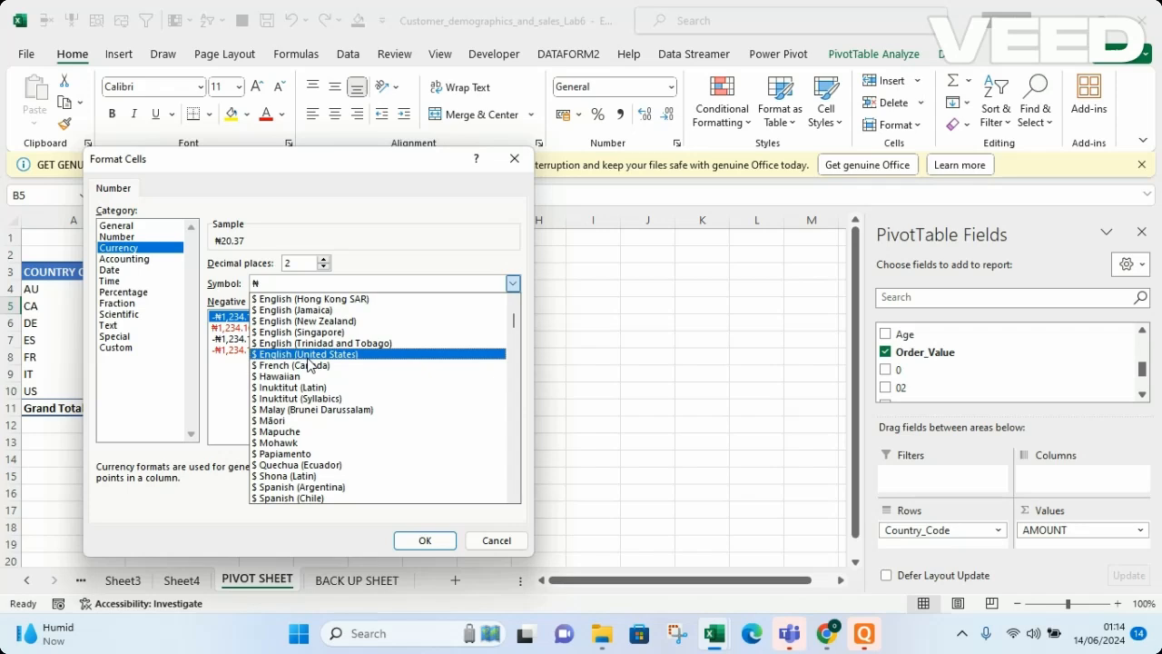
{"action": "left_click", "coordinate": [307, 356]}
{"action": "left_click", "coordinate": [425, 543]}
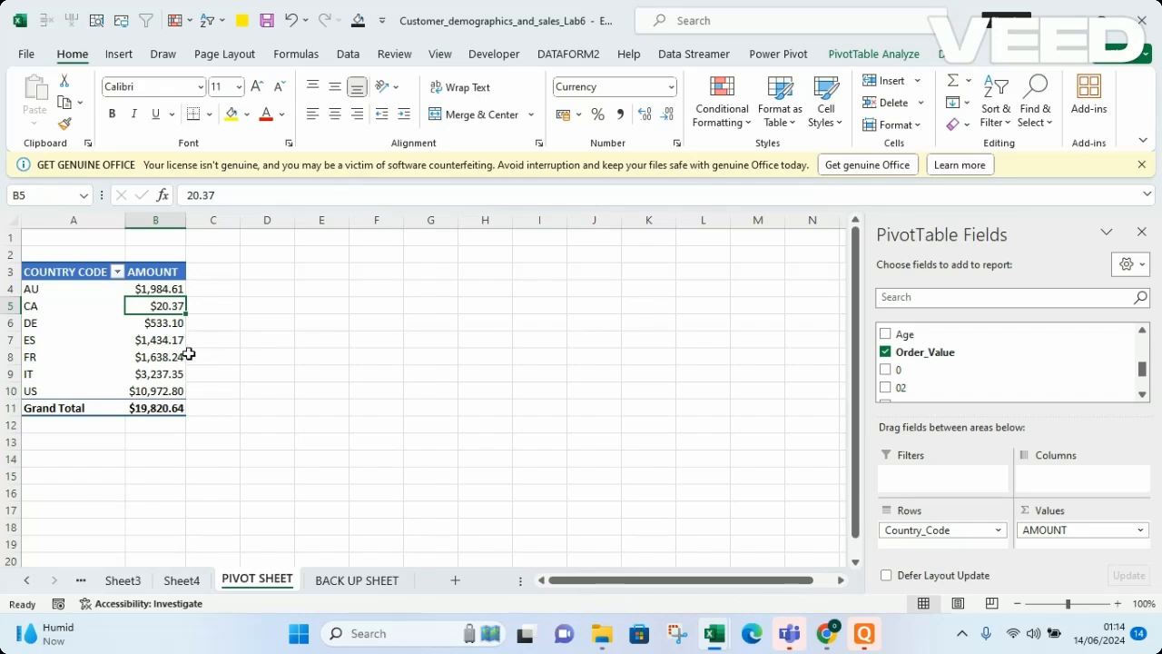
Open the Value Field Settings for the AMOUNT field to review the summary functions, then close it
{"action": "mouse_move", "coordinate": [181, 331]}
{"action": "right_click", "coordinate": [153, 309]}
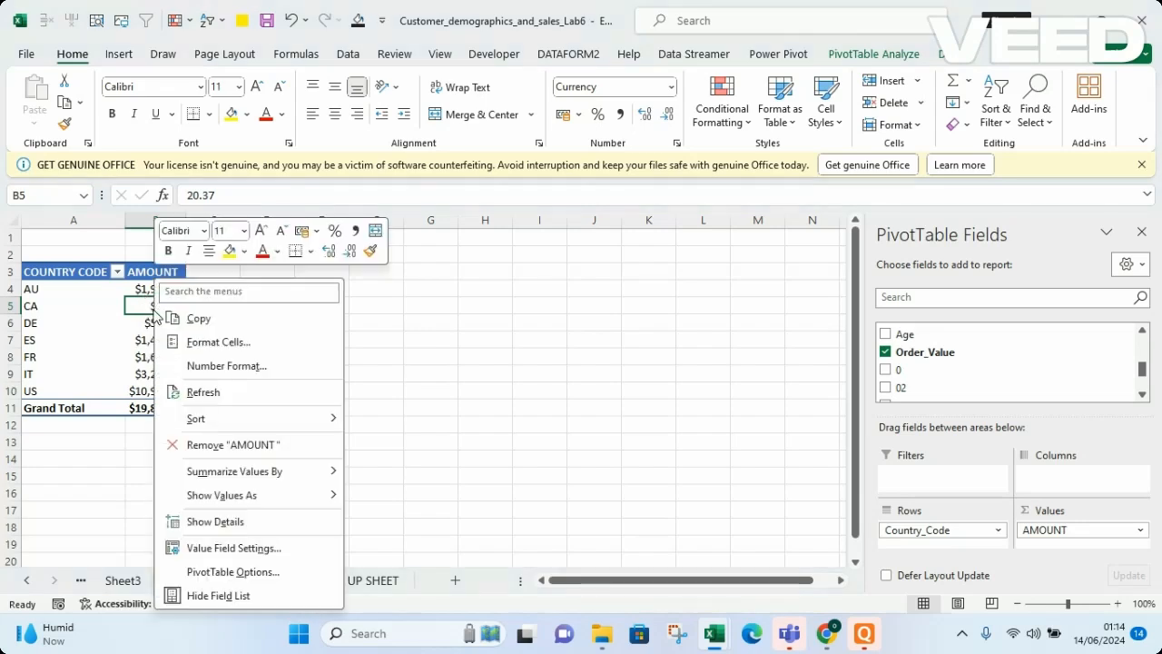
{"action": "mouse_move", "coordinate": [241, 470]}
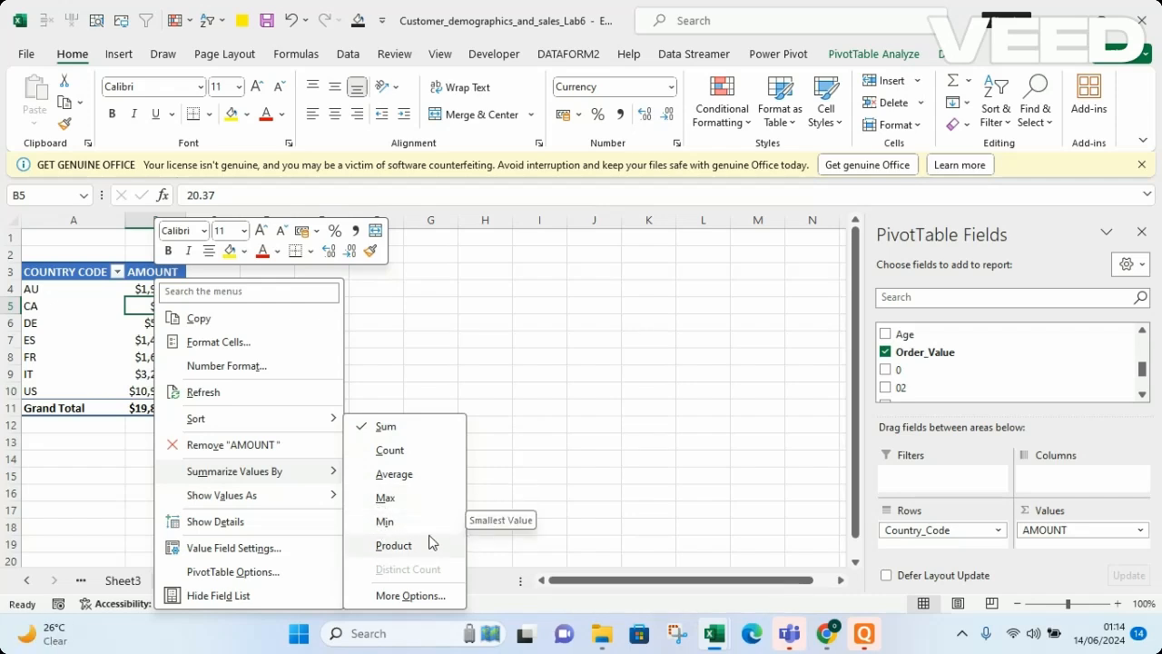
{"action": "left_click", "coordinate": [400, 595]}
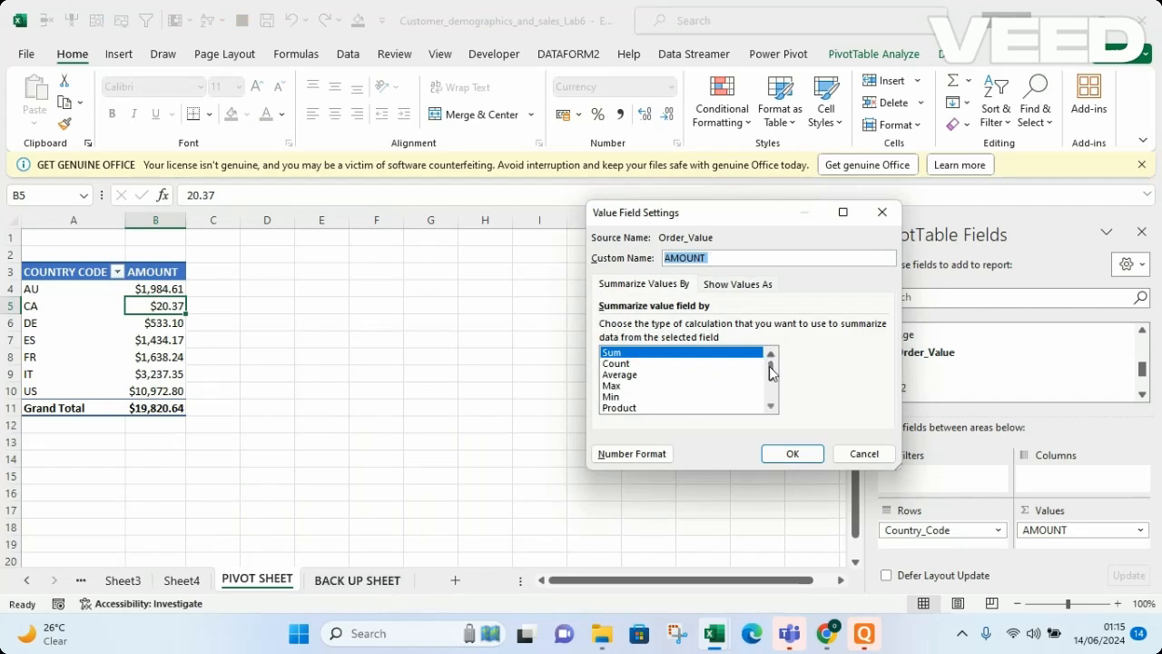
{"action": "left_click_drag", "start_coordinate": [770, 370], "coordinate": [774, 400]}
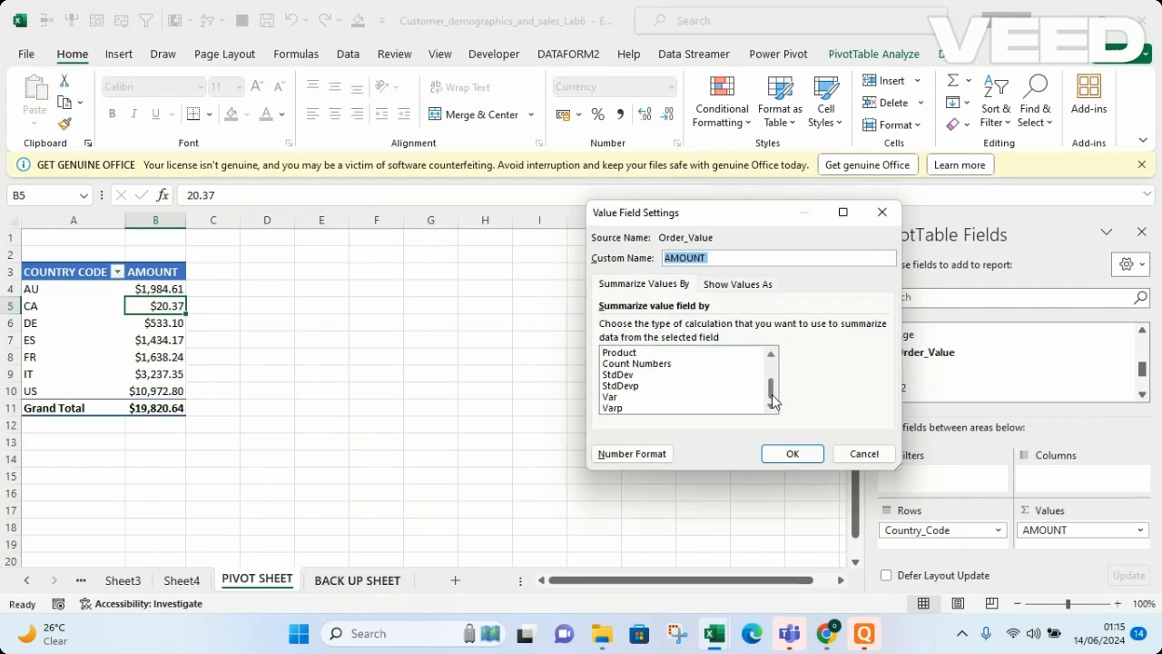
{"action": "left_click", "coordinate": [882, 211]}
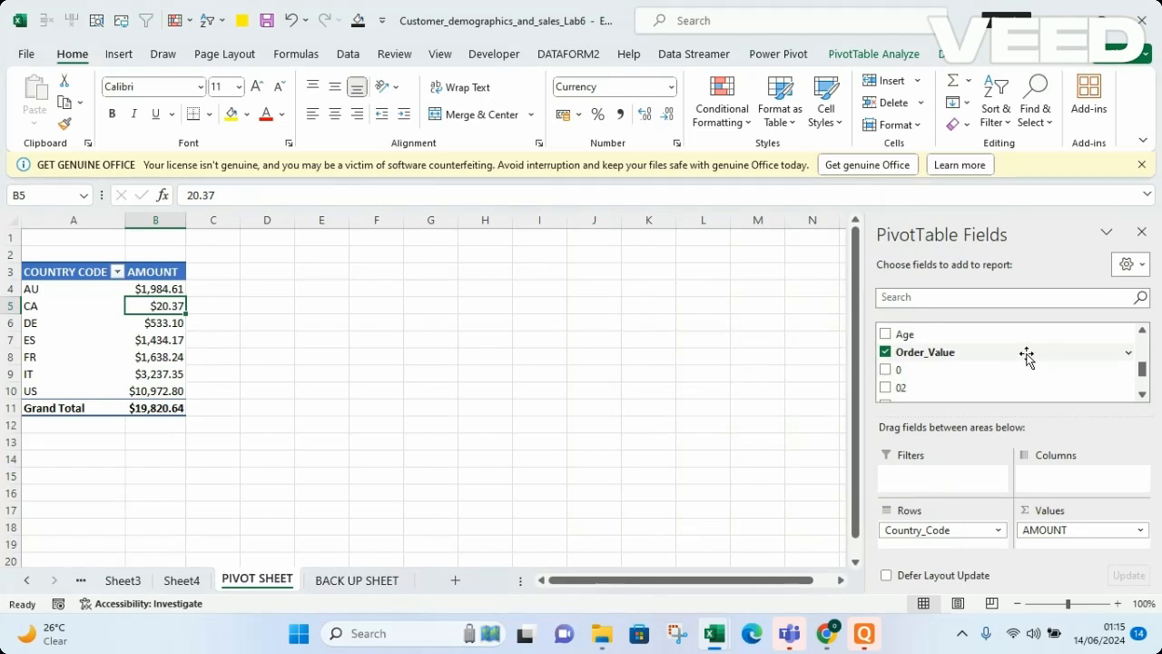
Add Order_Value to the Values area a second time and summarize that new column by Average
{"action": "left_click_drag", "start_coordinate": [1026, 356], "coordinate": [1068, 541]}
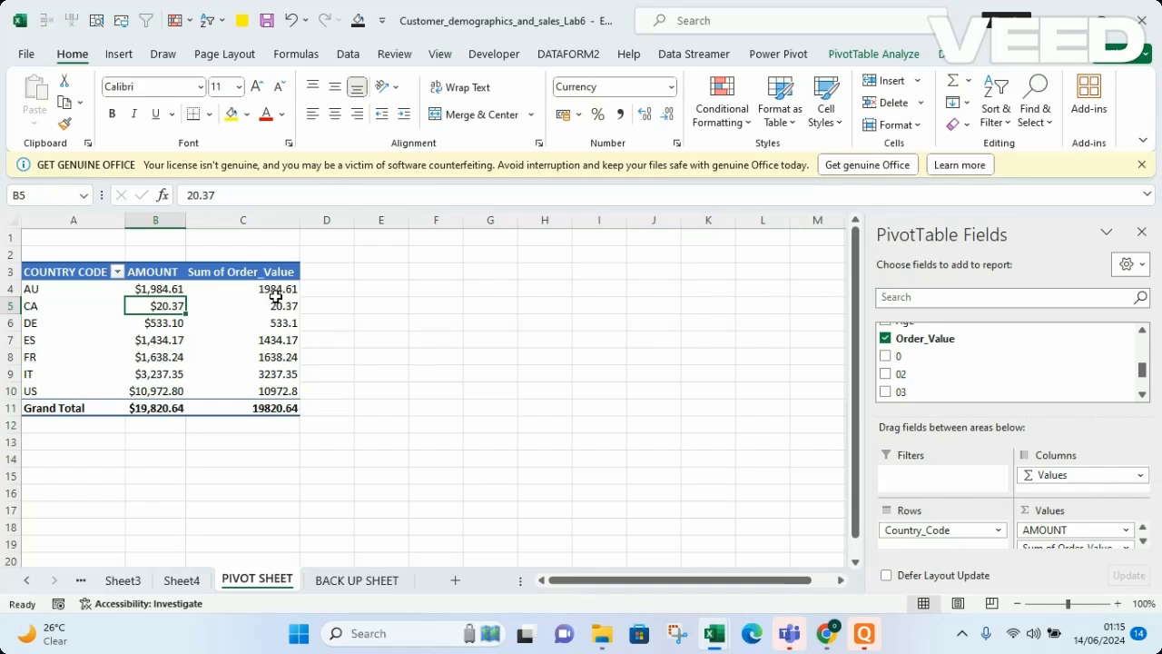
{"action": "left_click", "coordinate": [277, 323]}
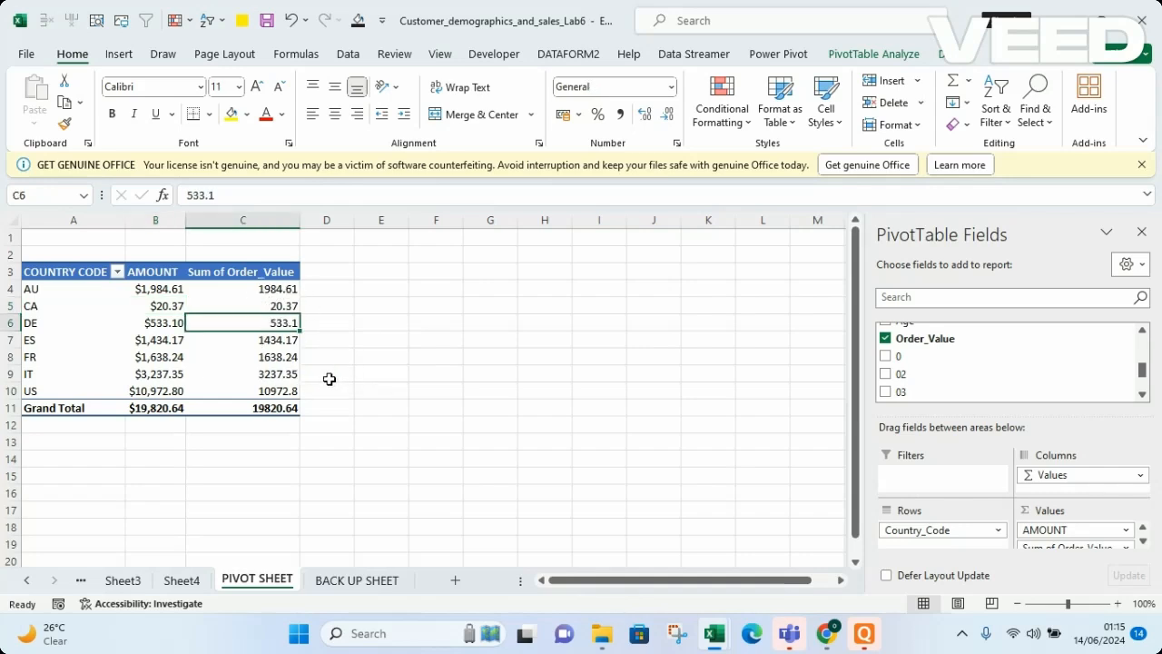
{"action": "right_click", "coordinate": [263, 320]}
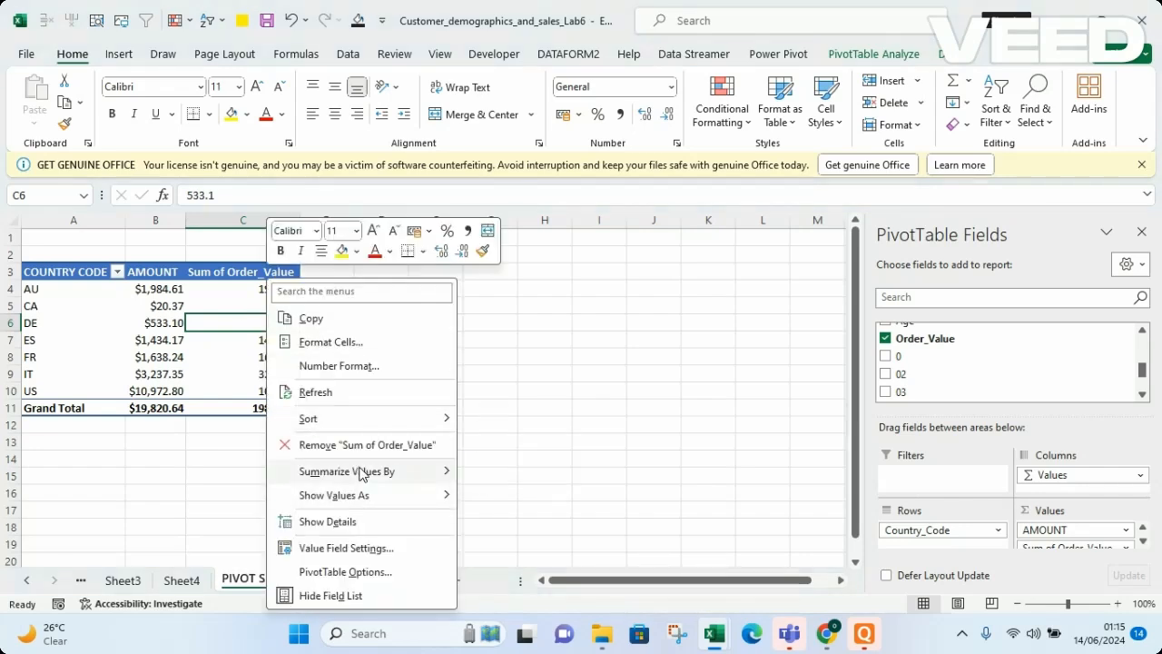
{"action": "mouse_move", "coordinate": [358, 472]}
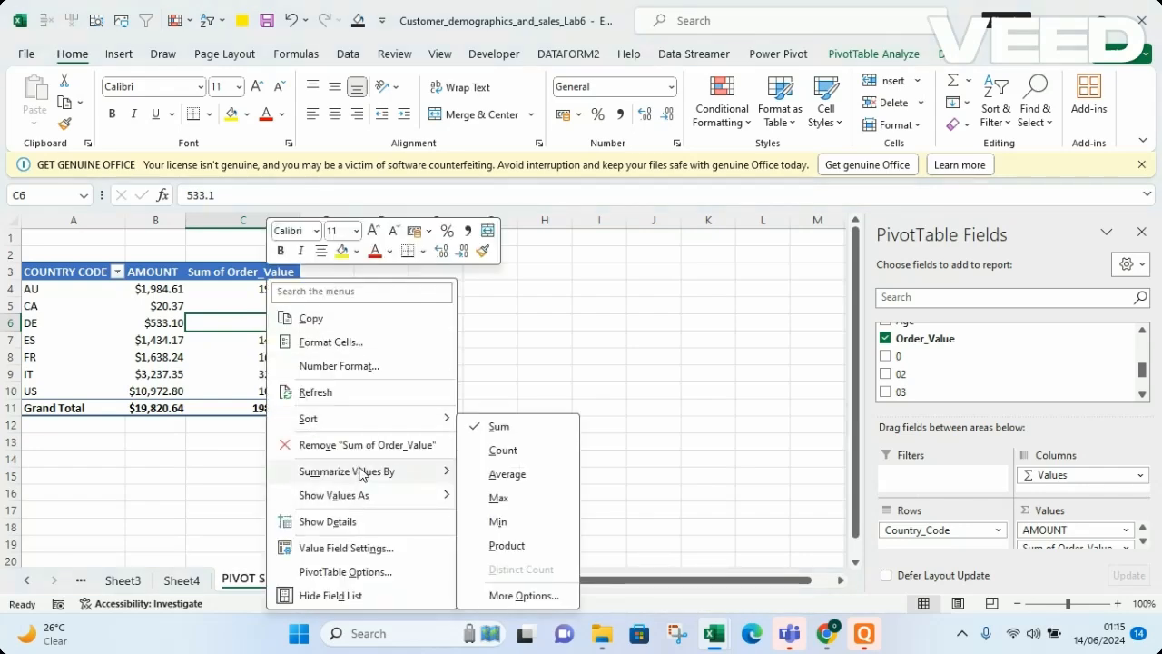
{"action": "left_click", "coordinate": [517, 475]}
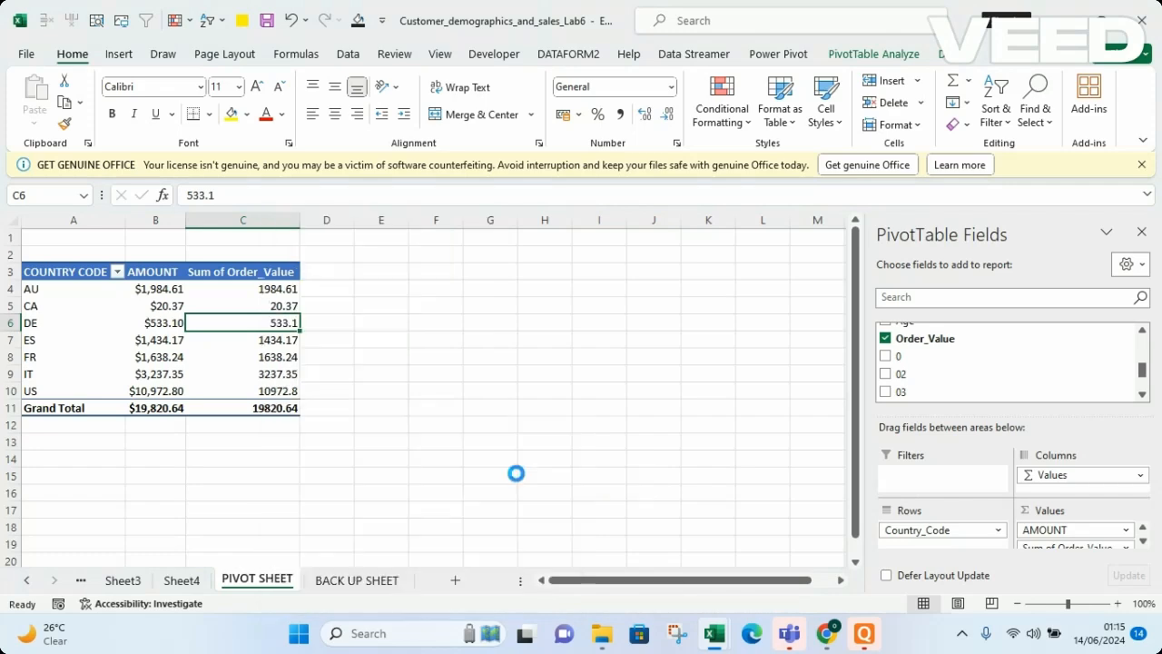
Format the average values as Currency with the $ English (United States) symbol and 2 decimal places
{"action": "left_click", "coordinate": [287, 274]}
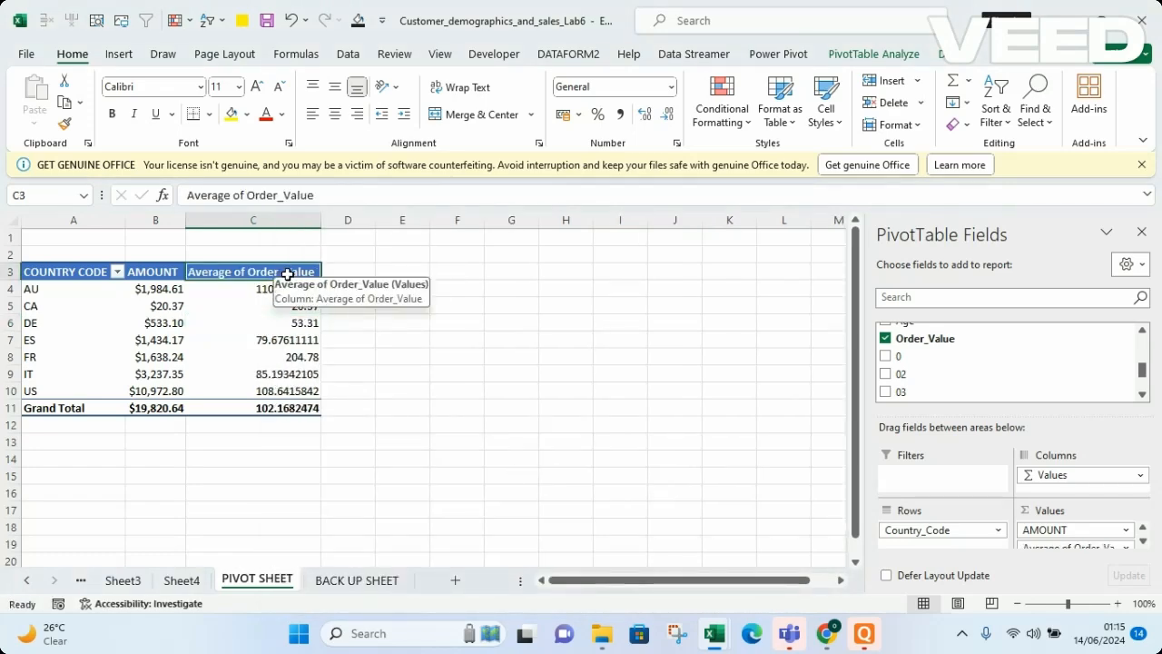
{"action": "double_click", "coordinate": [287, 314]}
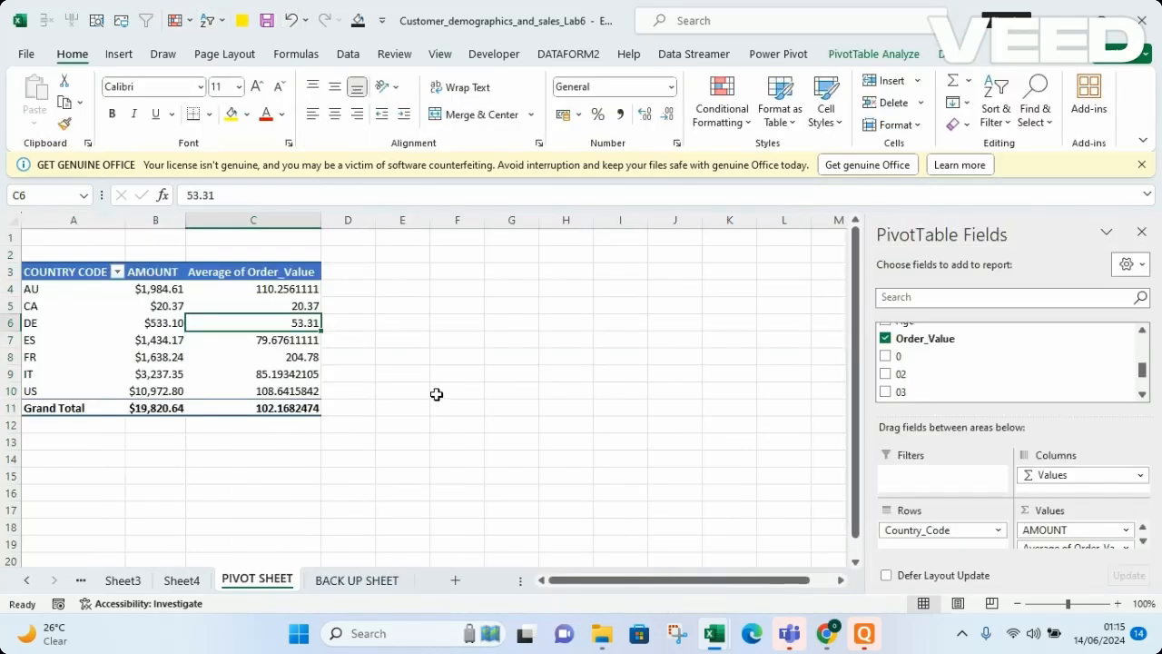
{"action": "right_click", "coordinate": [263, 327]}
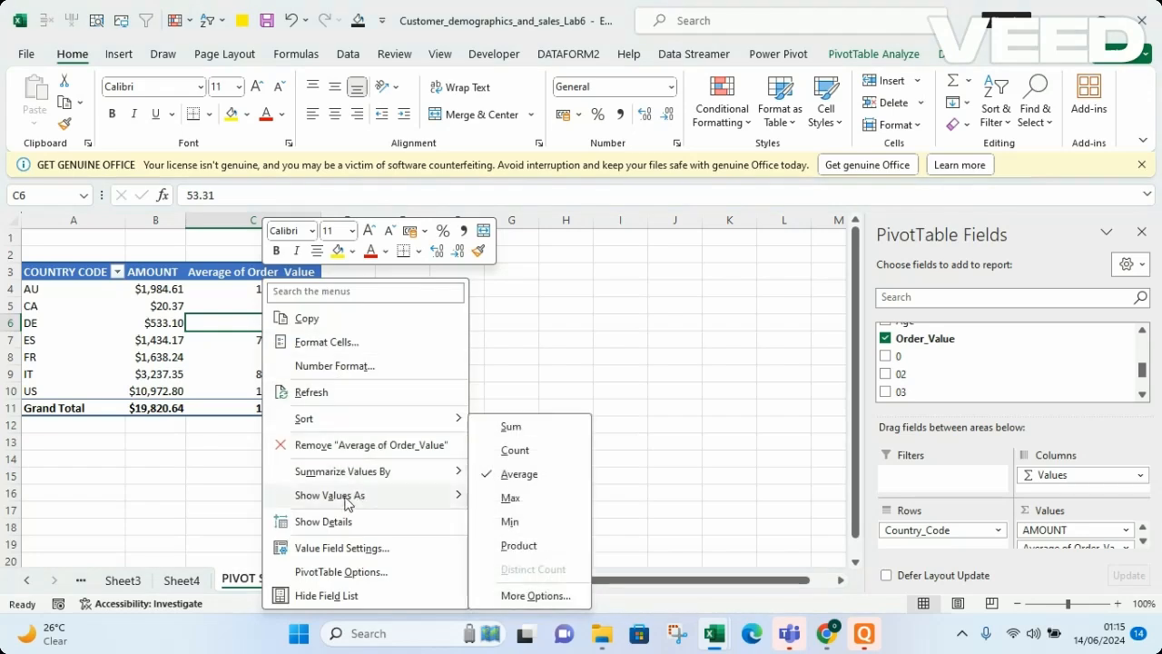
{"action": "left_click", "coordinate": [362, 367]}
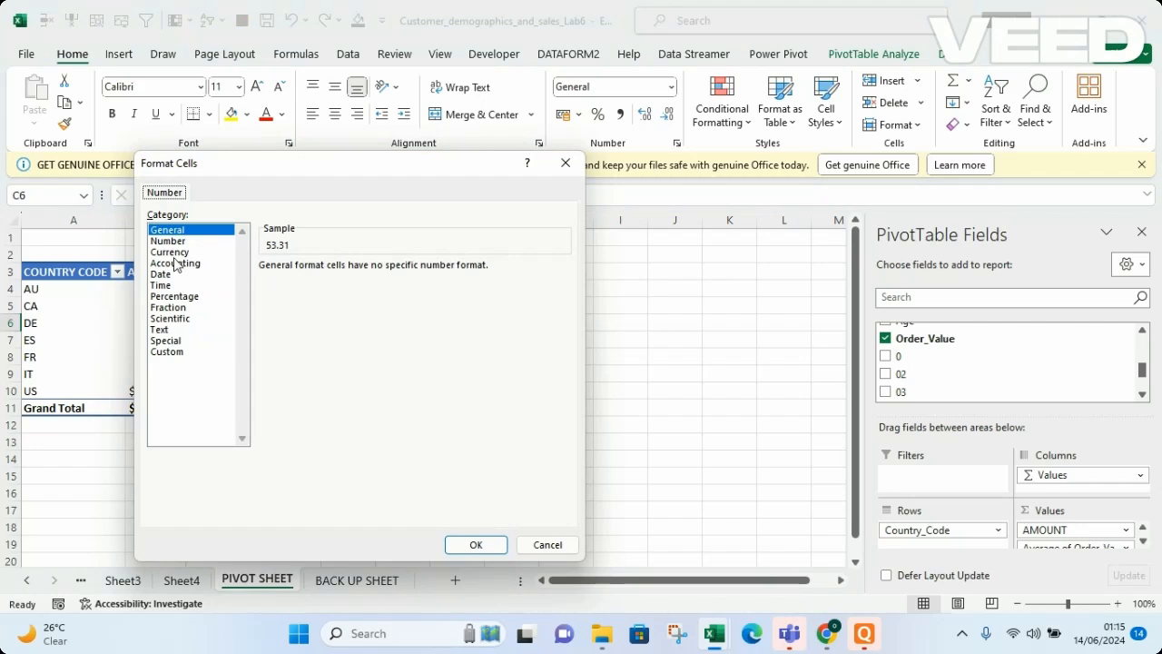
{"action": "left_click", "coordinate": [169, 253]}
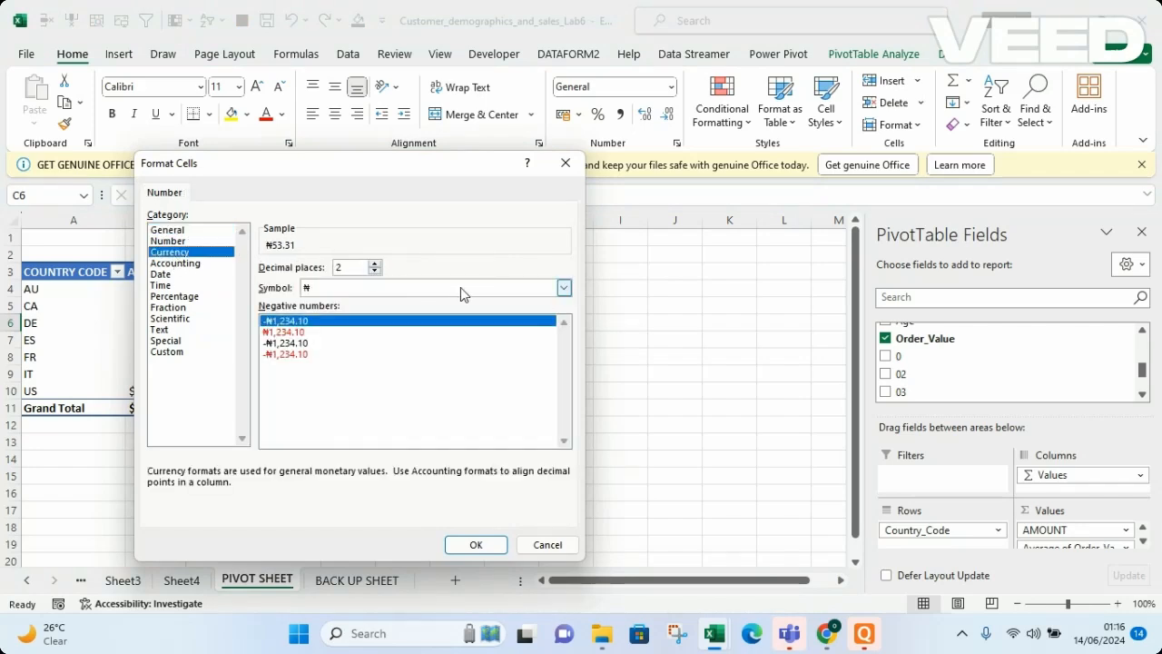
{"action": "left_click", "coordinate": [563, 289]}
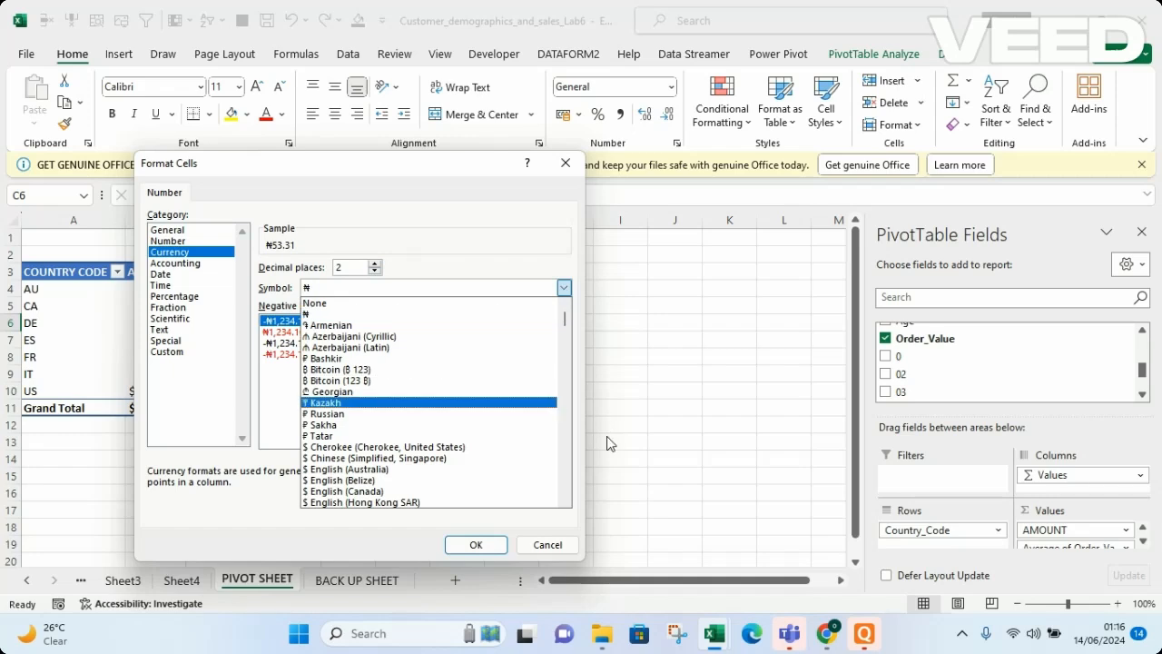
{"action": "left_click", "coordinate": [566, 463]}
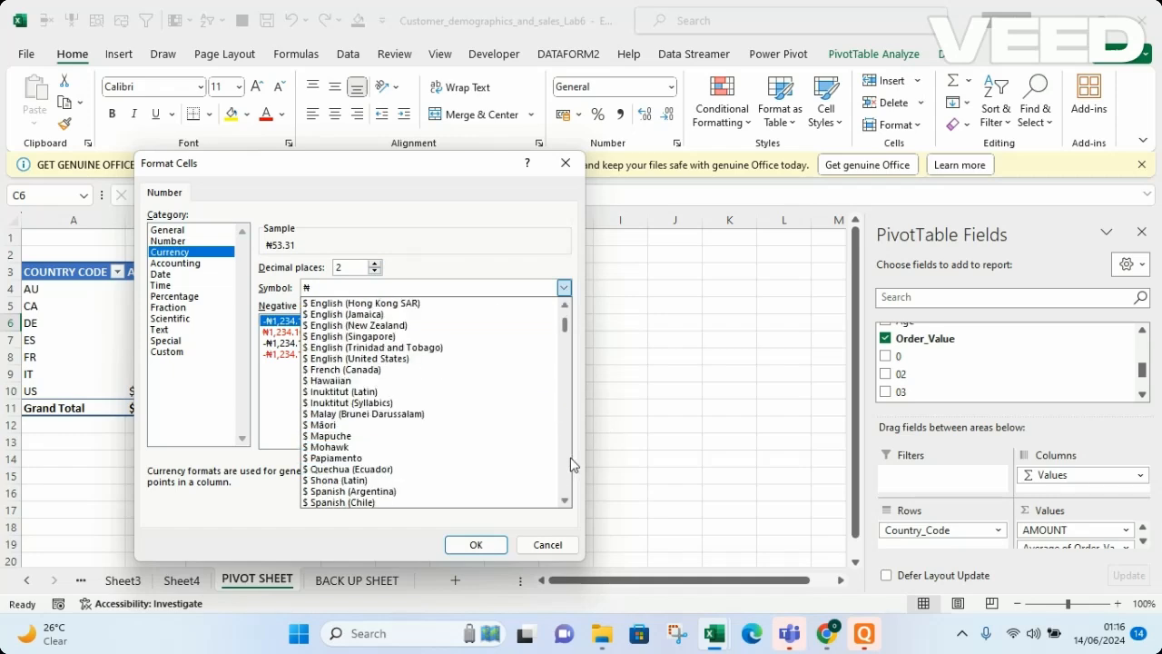
{"action": "left_click", "coordinate": [373, 359]}
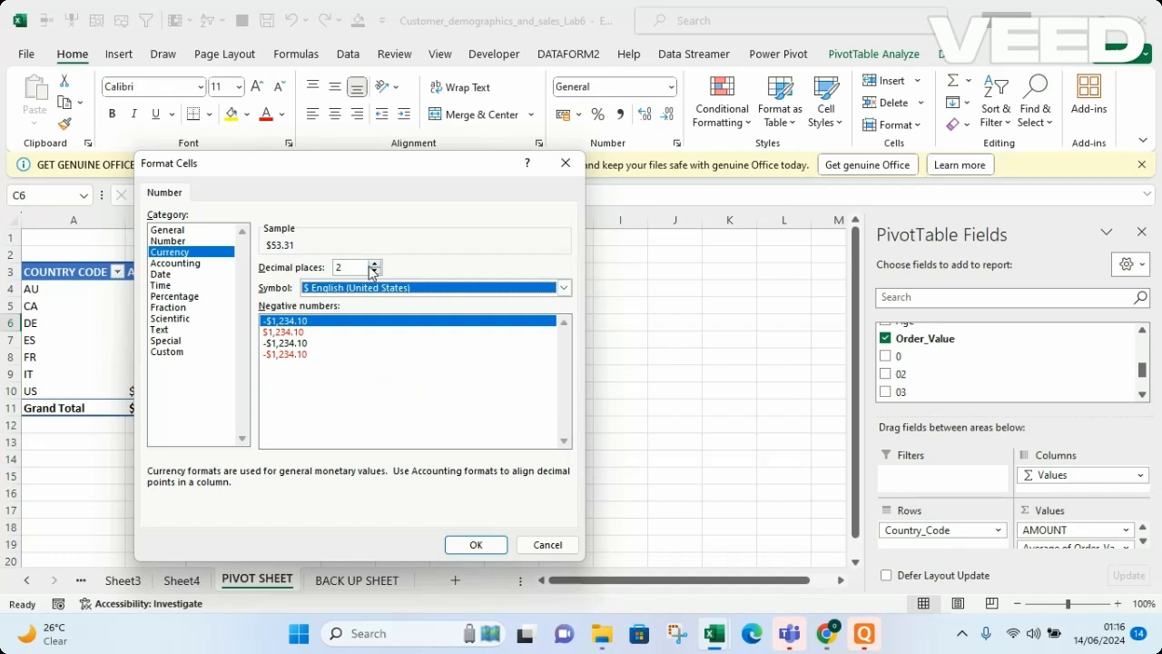
{"action": "left_click", "coordinate": [475, 543]}
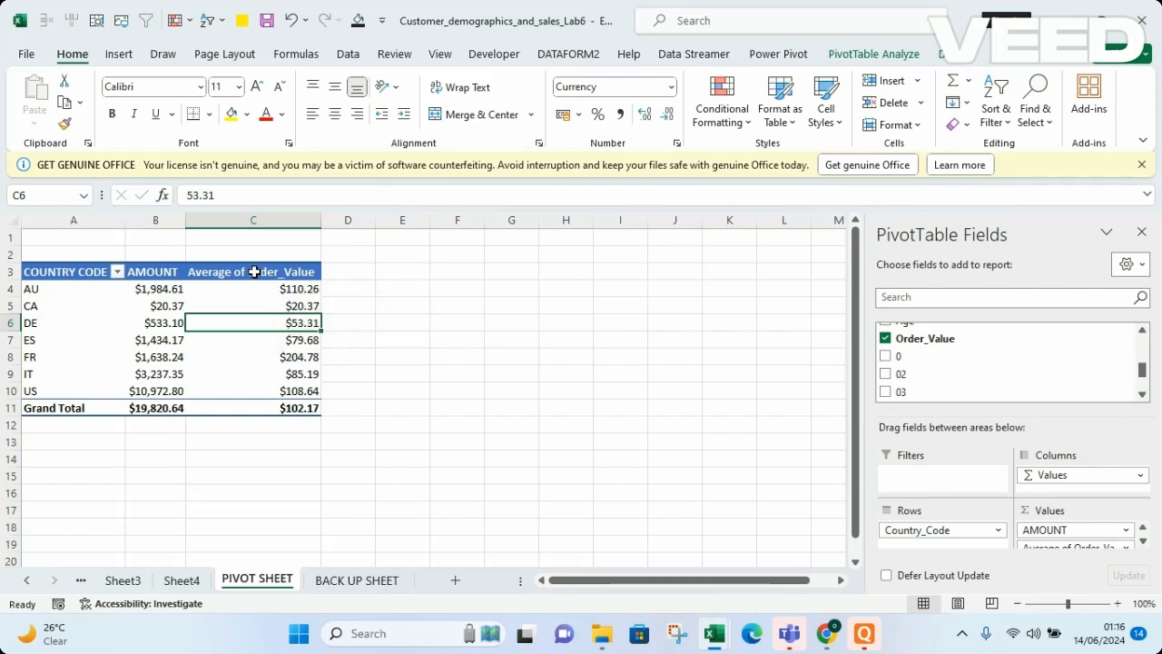
Rename the average column header to AVERAGE AMOUNT
{"action": "left_click", "coordinate": [253, 271]}
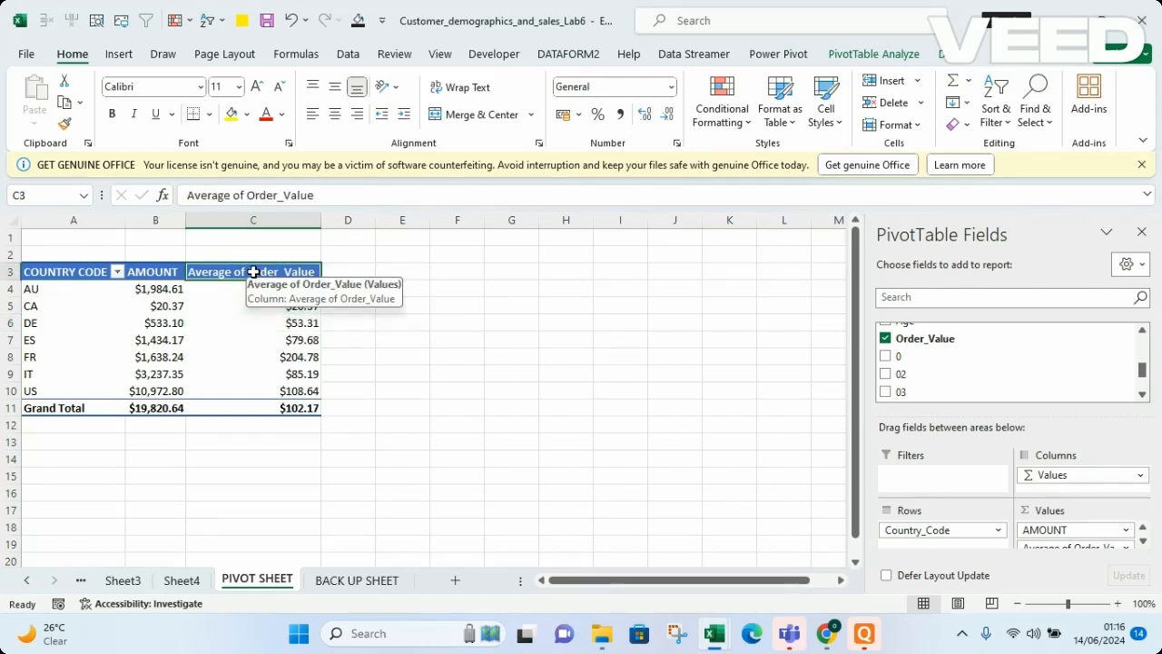
{"action": "type", "text": "AVERAGE AMOUNT"}
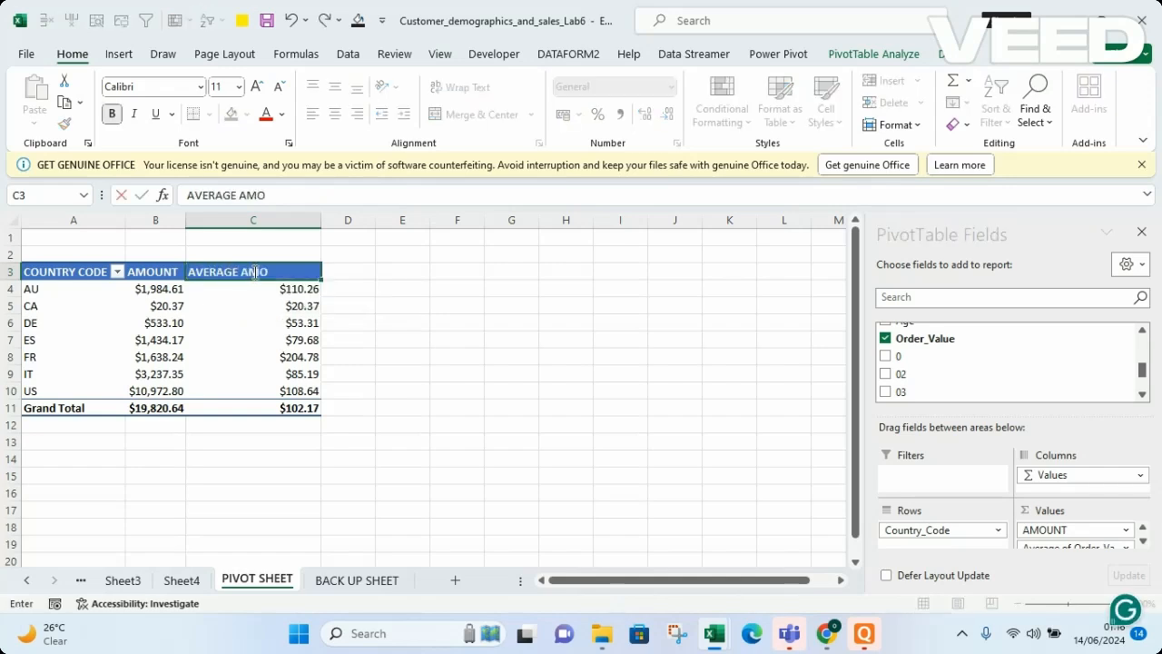
{"action": "key", "text": "Return"}
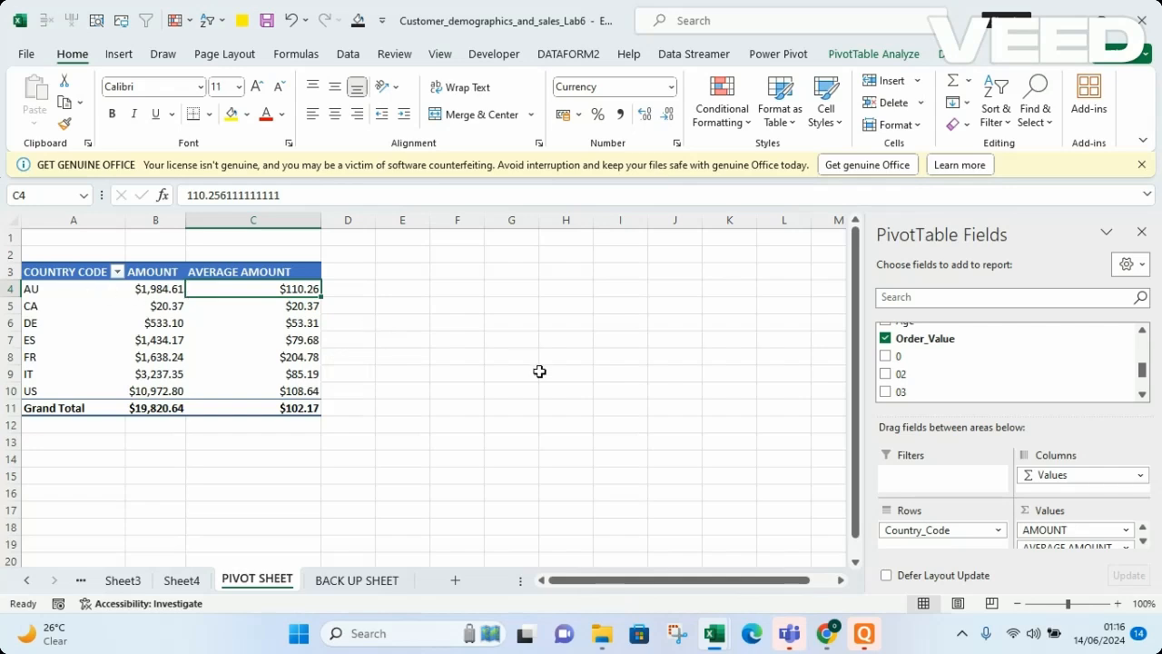
Add Order_Id to the Values area and summarize it by Count
{"action": "left_click_drag", "start_coordinate": [1147, 369], "coordinate": [1146, 359]}
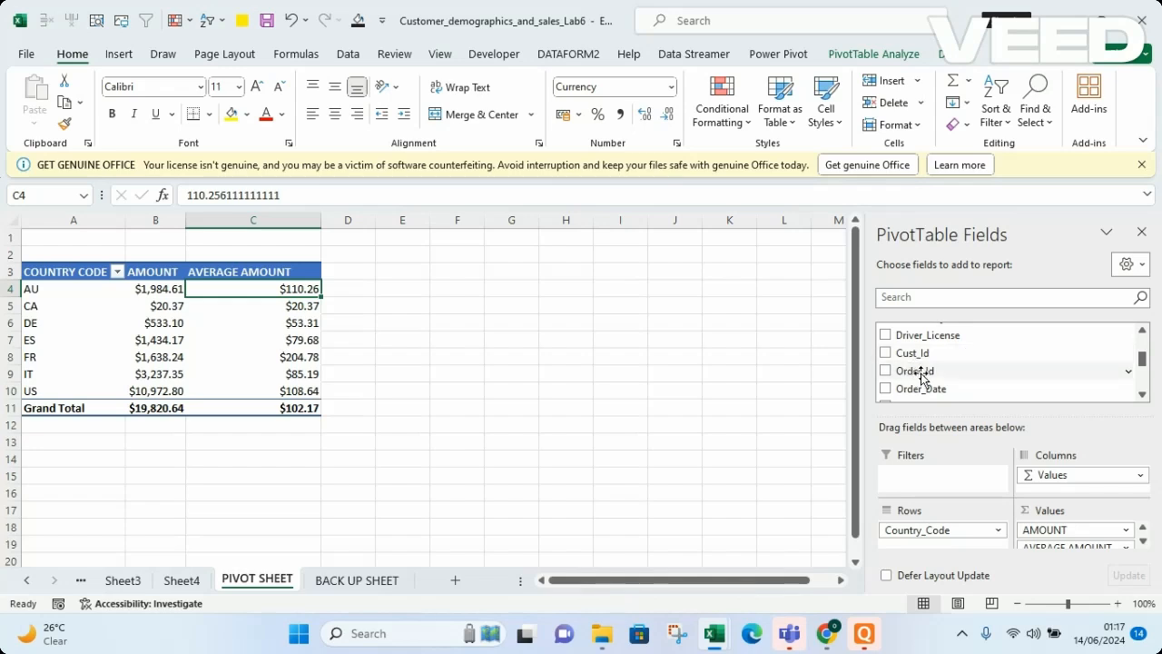
{"action": "left_click_drag", "start_coordinate": [954, 372], "coordinate": [1074, 548]}
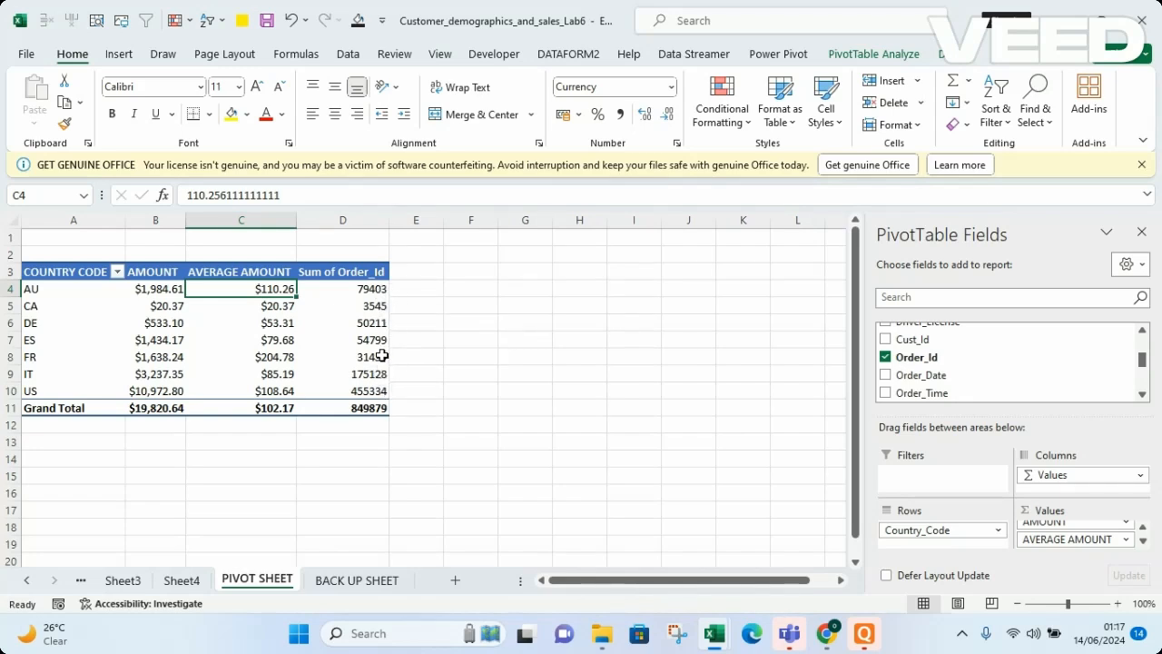
{"action": "mouse_move", "coordinate": [377, 305]}
{"action": "left_click", "coordinate": [364, 325]}
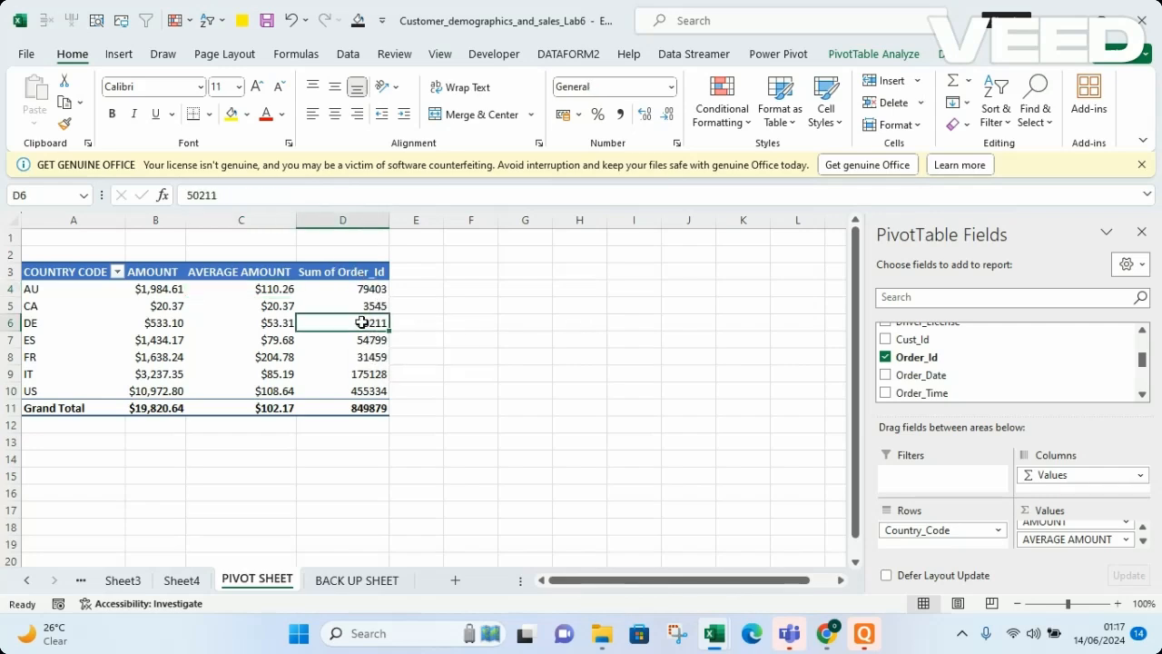
{"action": "right_click", "coordinate": [363, 329]}
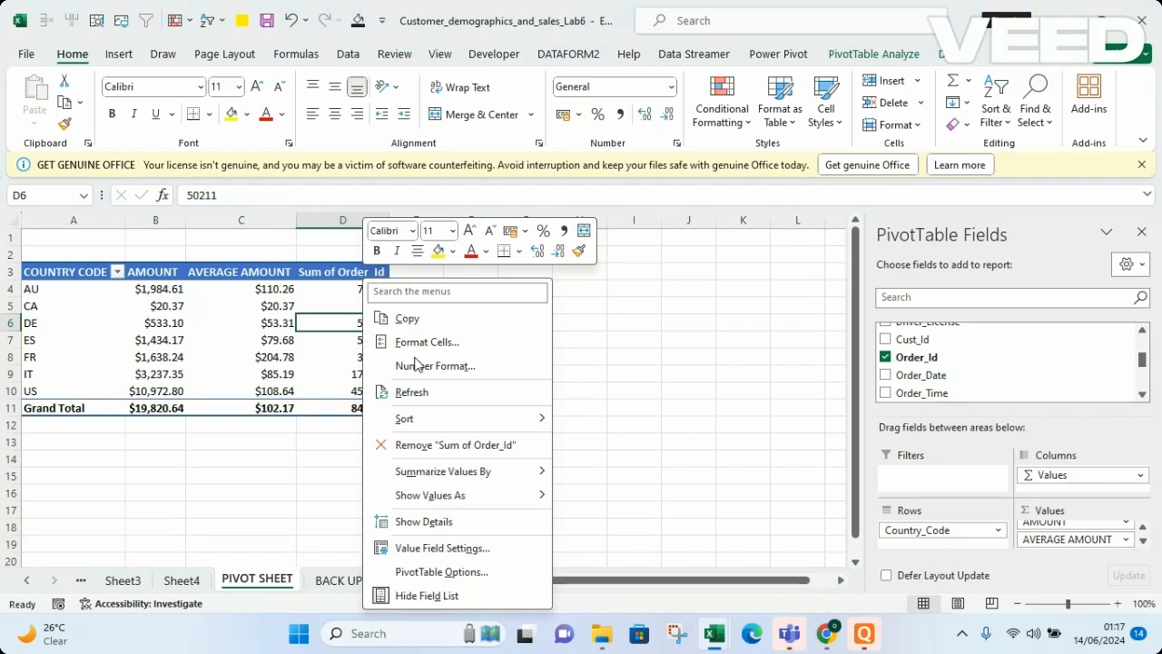
{"action": "mouse_move", "coordinate": [474, 465]}
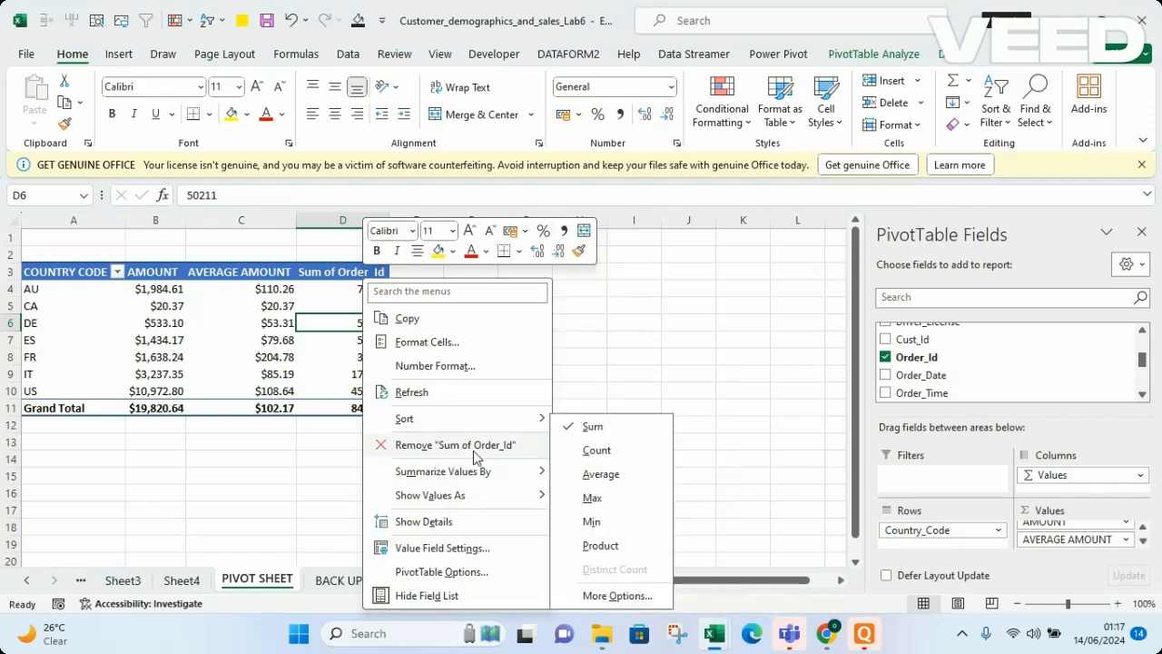
{"action": "left_click", "coordinate": [597, 450]}
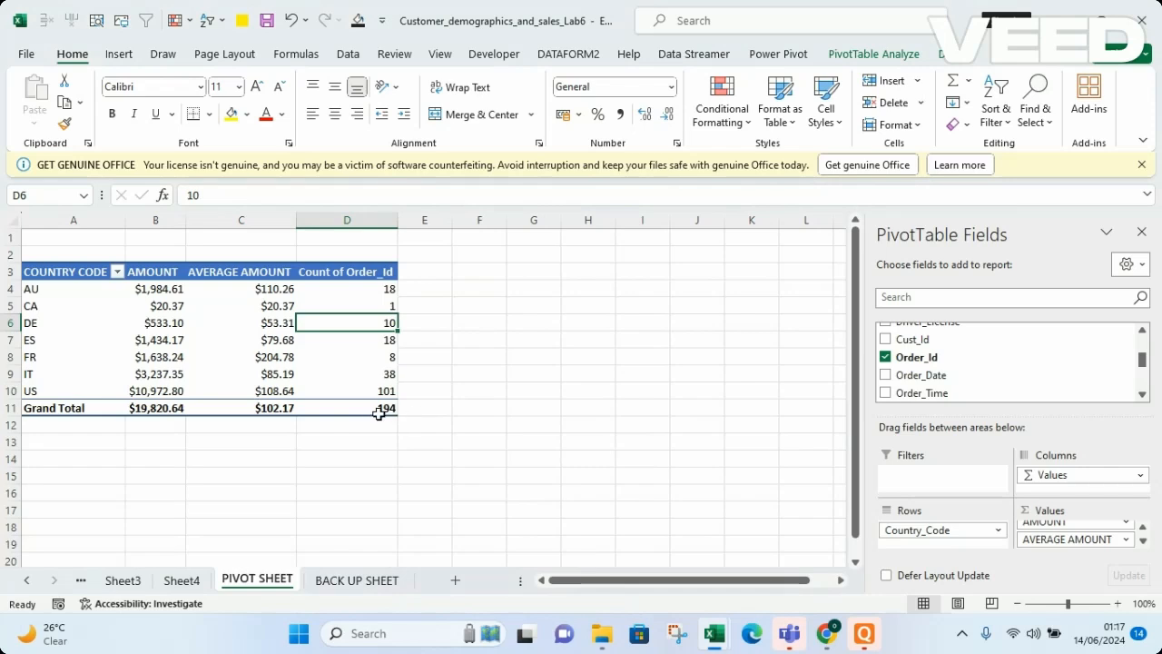
Inspect the source rows on the BACK UP SHEET, then return to the PIVOT SHEET
{"action": "mouse_move", "coordinate": [367, 409]}
{"action": "left_click", "coordinate": [375, 580]}
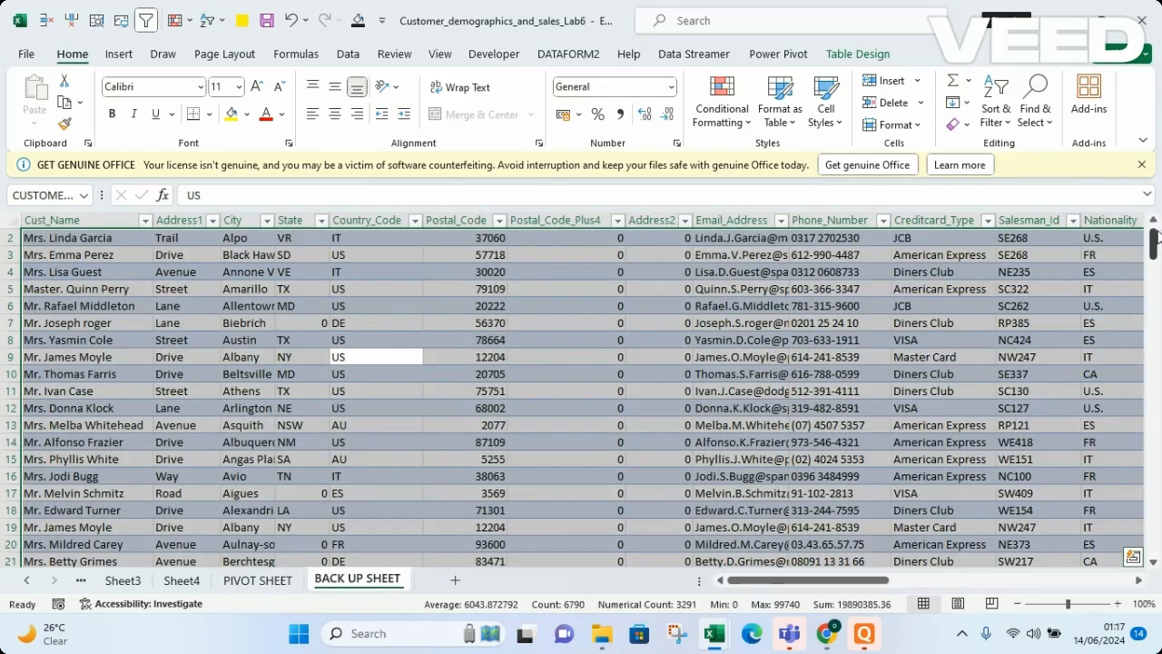
{"action": "left_click_drag", "start_coordinate": [1156, 238], "coordinate": [1155, 538]}
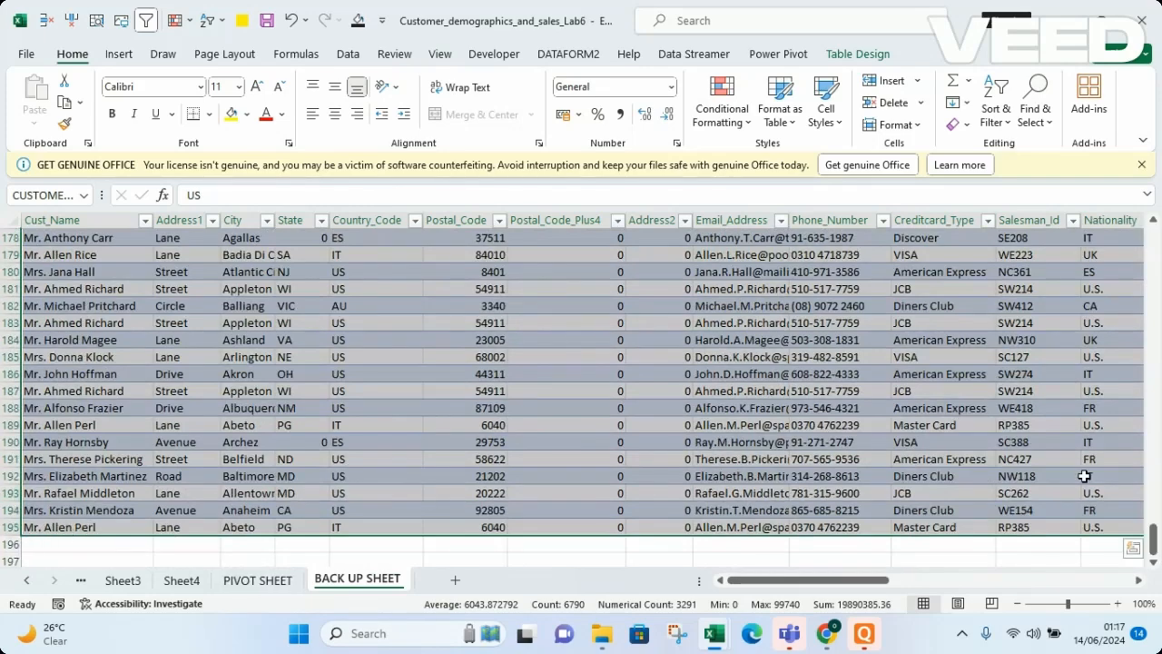
{"action": "left_click_drag", "start_coordinate": [1153, 536], "coordinate": [1137, 225]}
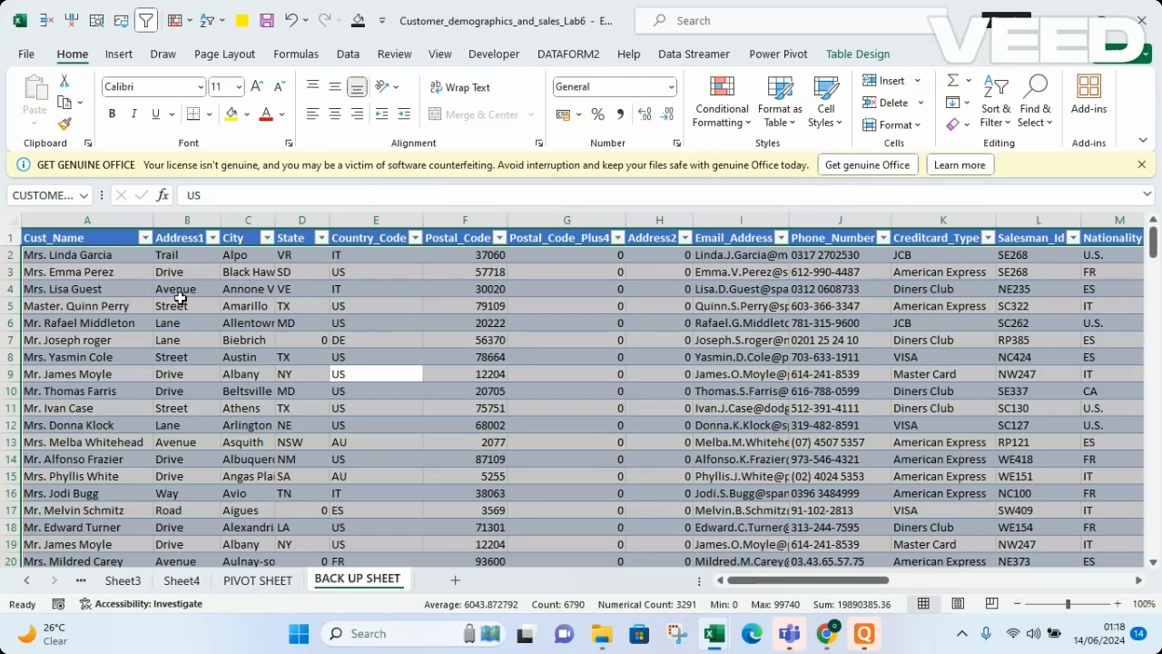
{"action": "left_click", "coordinate": [254, 581]}
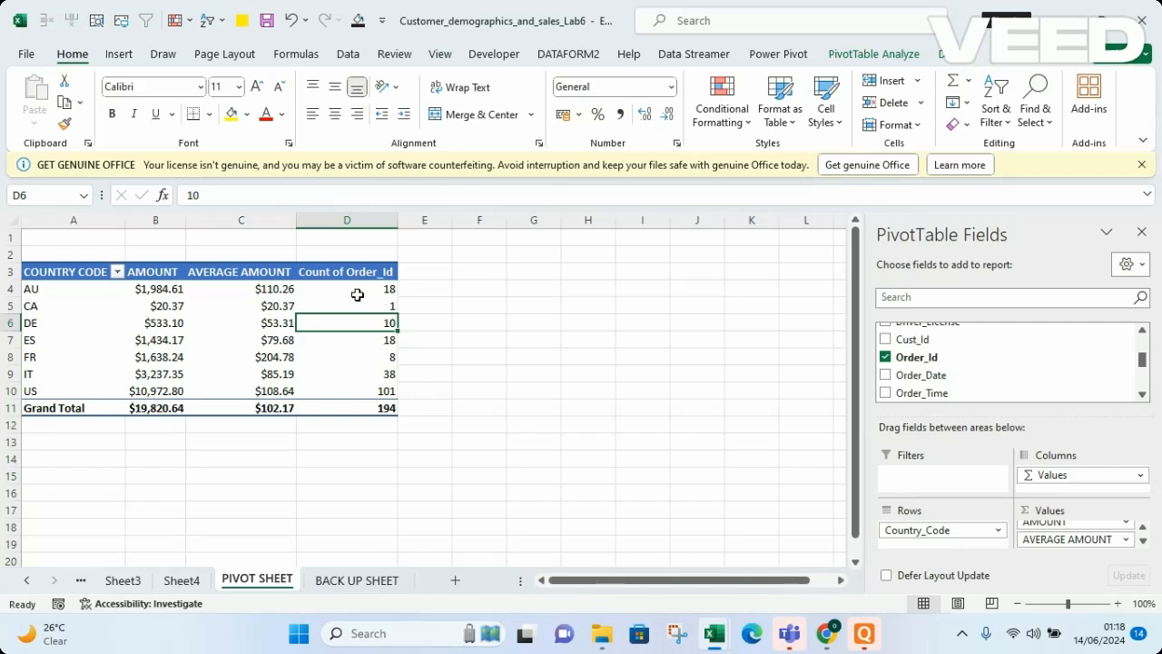
Rename the Count of Order_Id column header to NUMBER OF ORDER and autofit the column width
{"action": "left_click", "coordinate": [337, 271]}
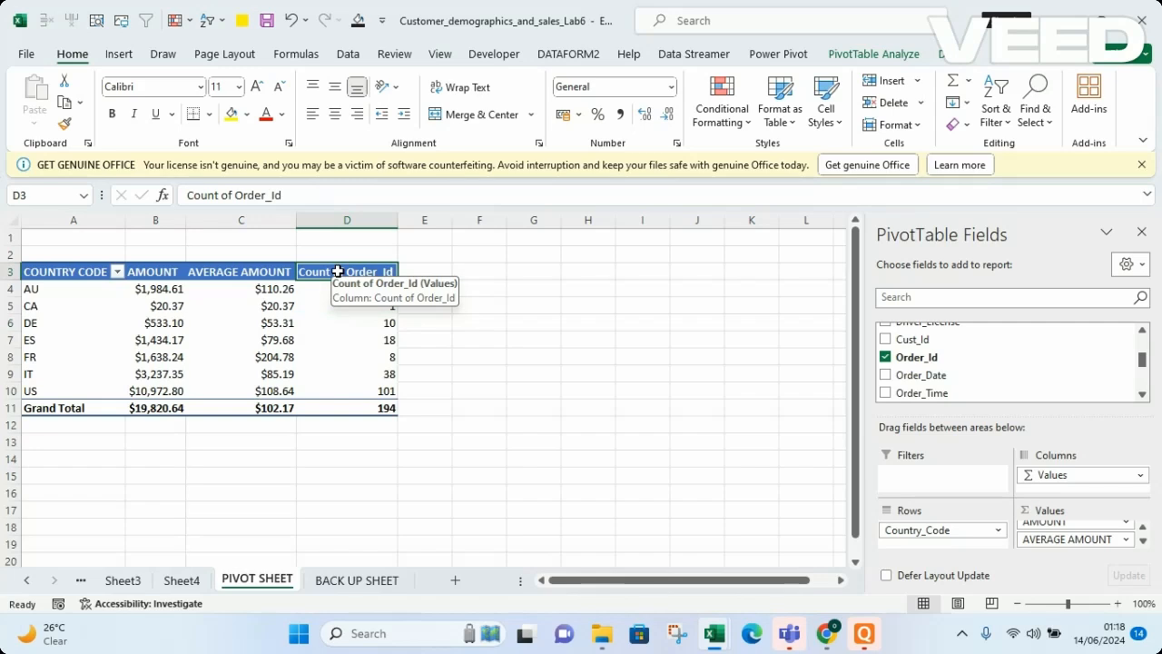
{"action": "type", "text": "NUMVER"}
{"action": "key", "text": "BackSpace"}
{"action": "key", "text": "BackSpace"}
{"action": "key", "text": "BackSpace"}
{"action": "type", "text": "BER OF ORDER"}
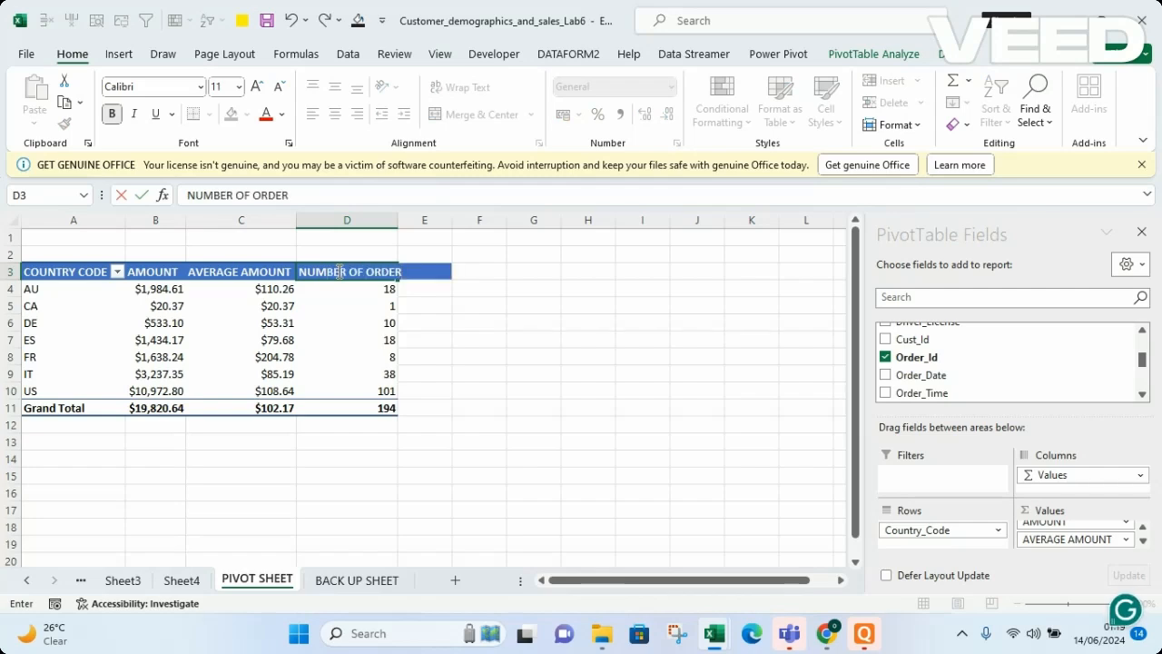
{"action": "key", "text": "Return"}
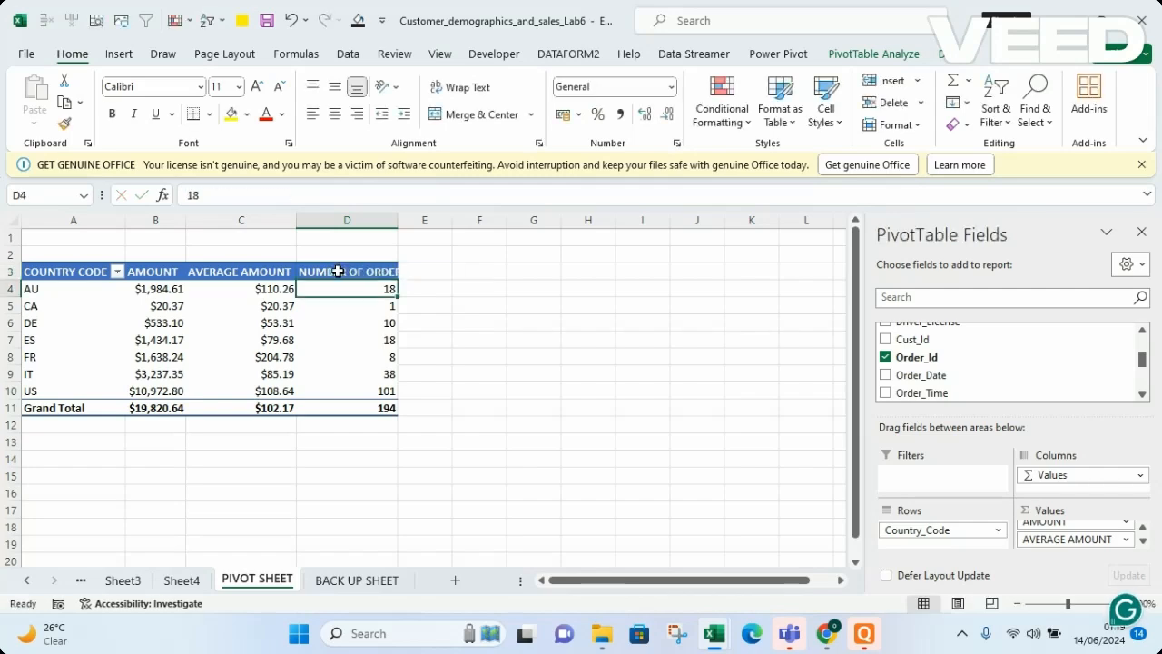
{"action": "double_click", "coordinate": [397, 222]}
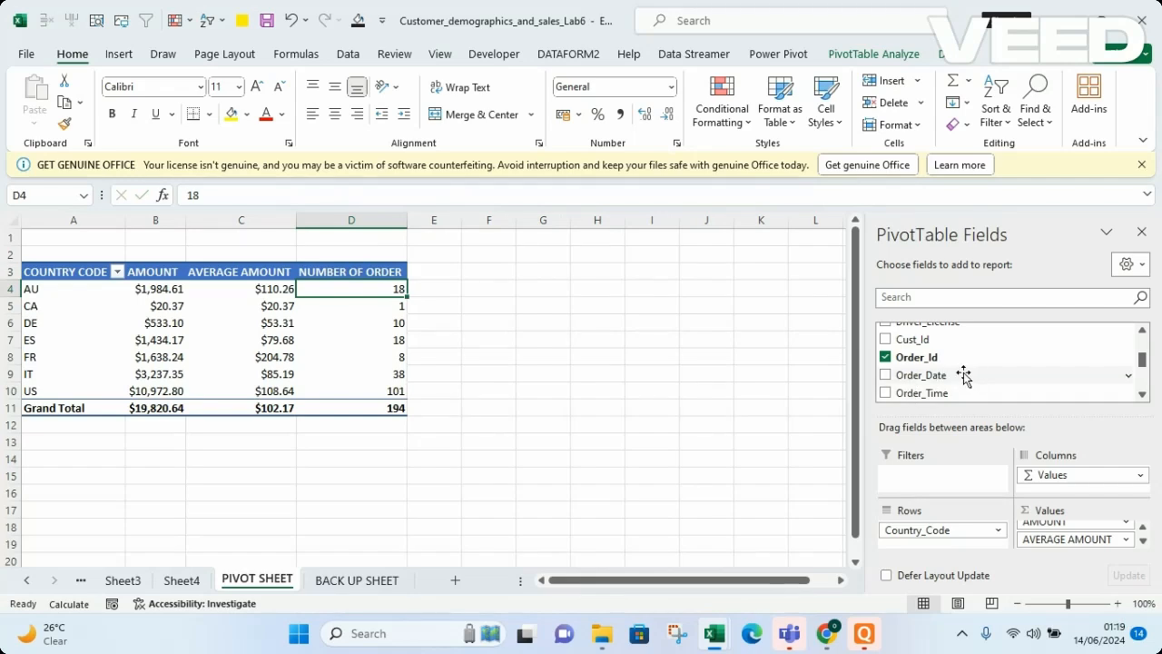
Add Order_Id to the Values area a second time
{"action": "left_click_drag", "start_coordinate": [970, 360], "coordinate": [1096, 555]}
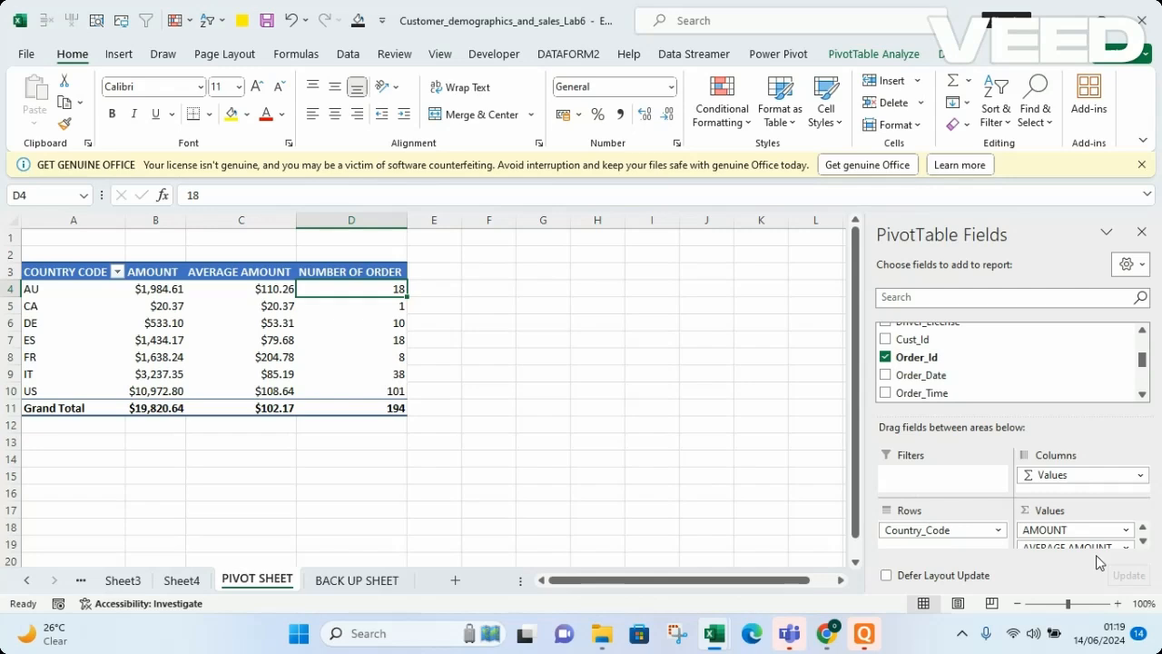
{"action": "left_click", "coordinate": [1143, 542]}
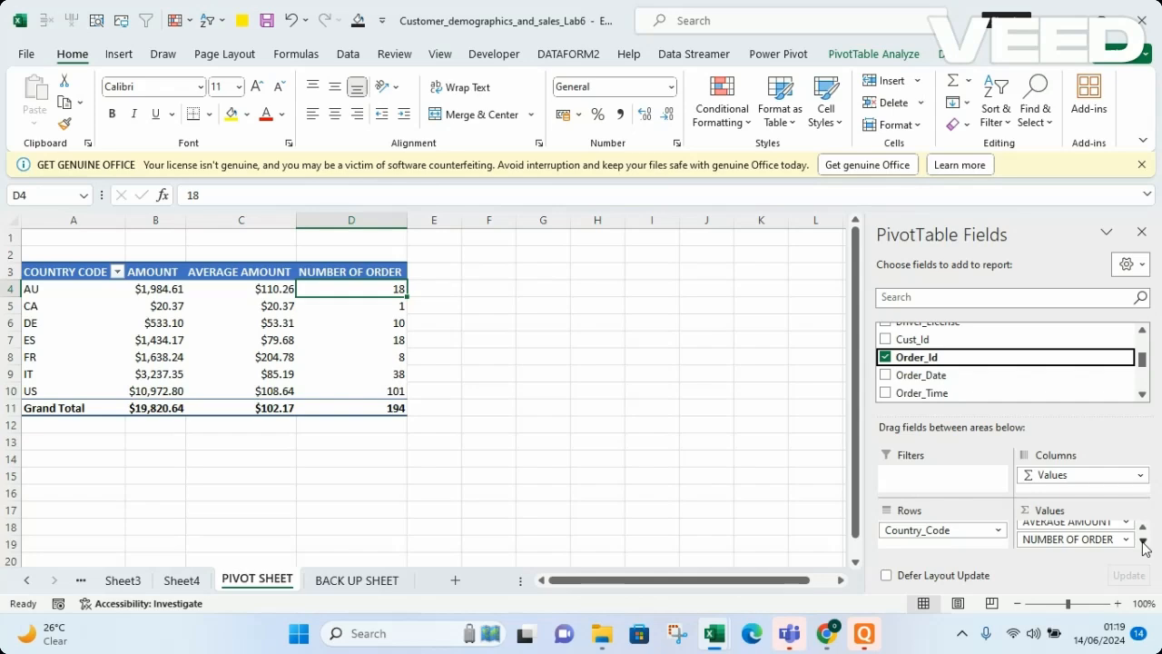
{"action": "left_click_drag", "start_coordinate": [1000, 359], "coordinate": [1096, 546]}
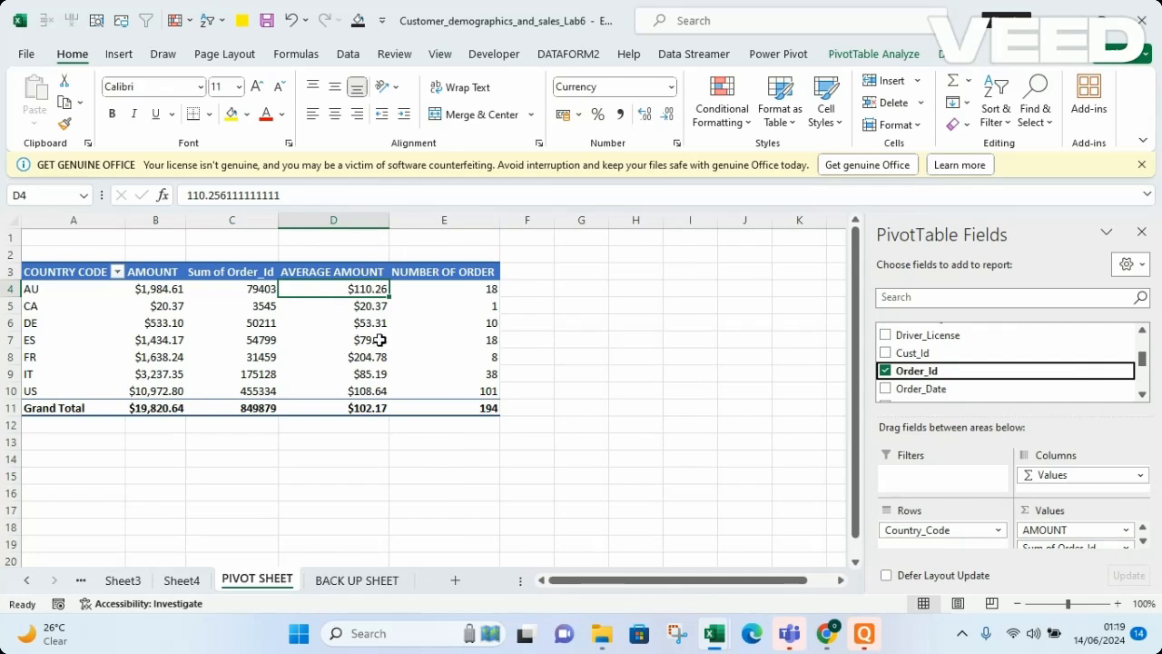
Rename the Sum of Order_Id column header to ORDER PERCENTAGE and autofit the column width
{"action": "left_click", "coordinate": [221, 271]}
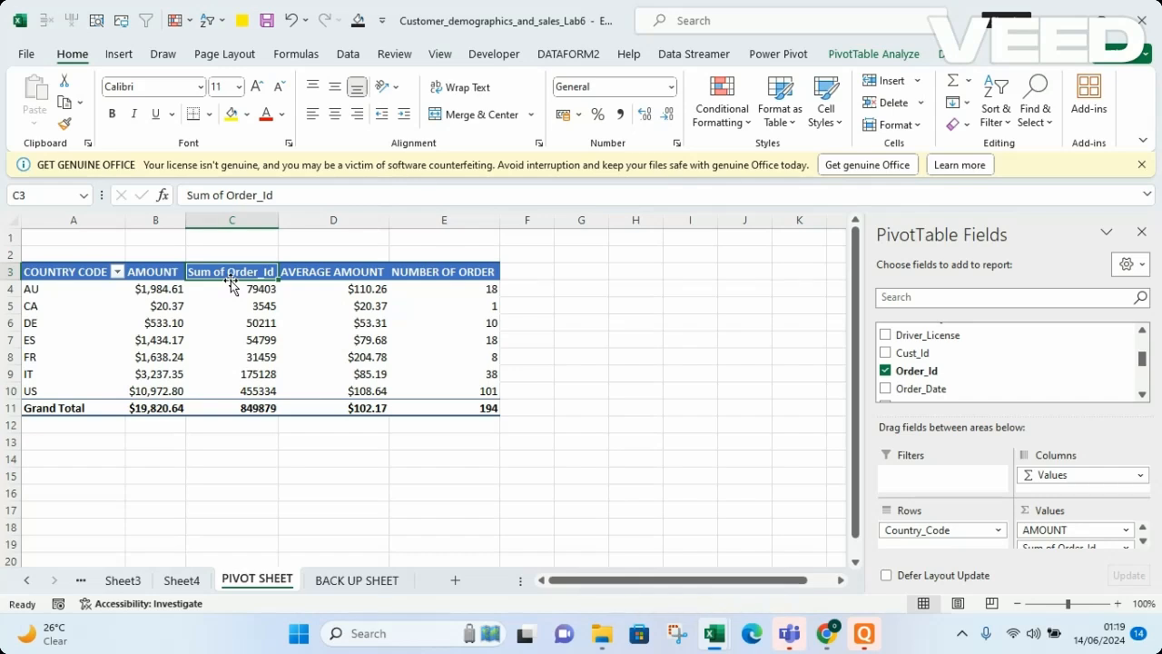
{"action": "type", "text": "ORDER"}
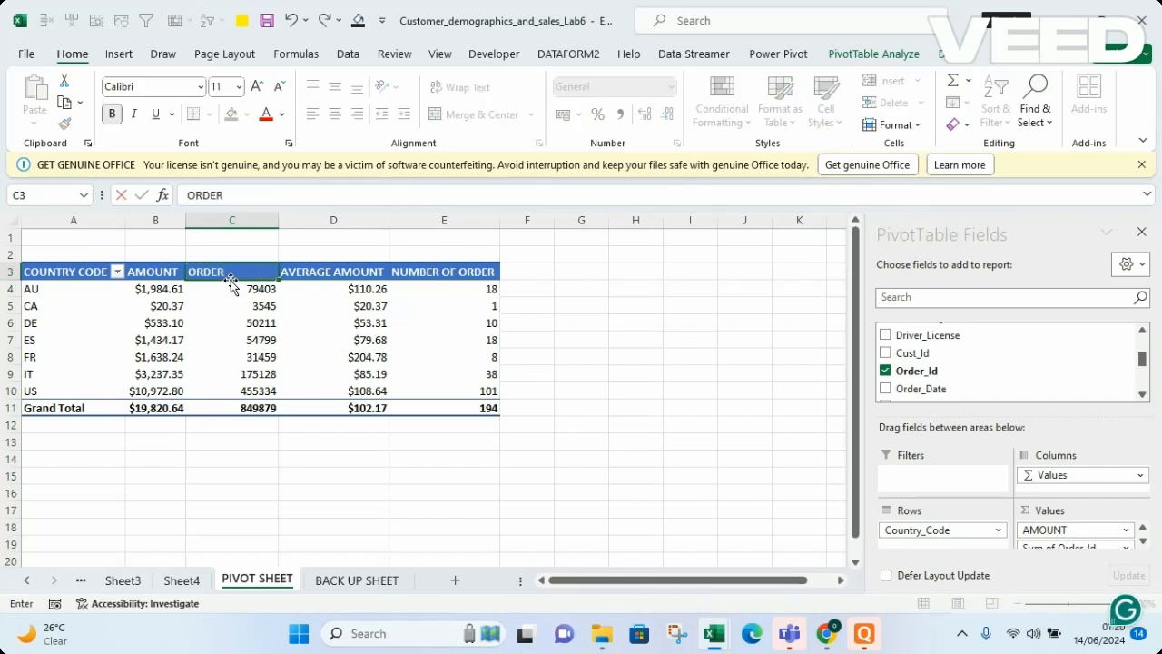
{"action": "type", "text": " PERCENTAGE"}
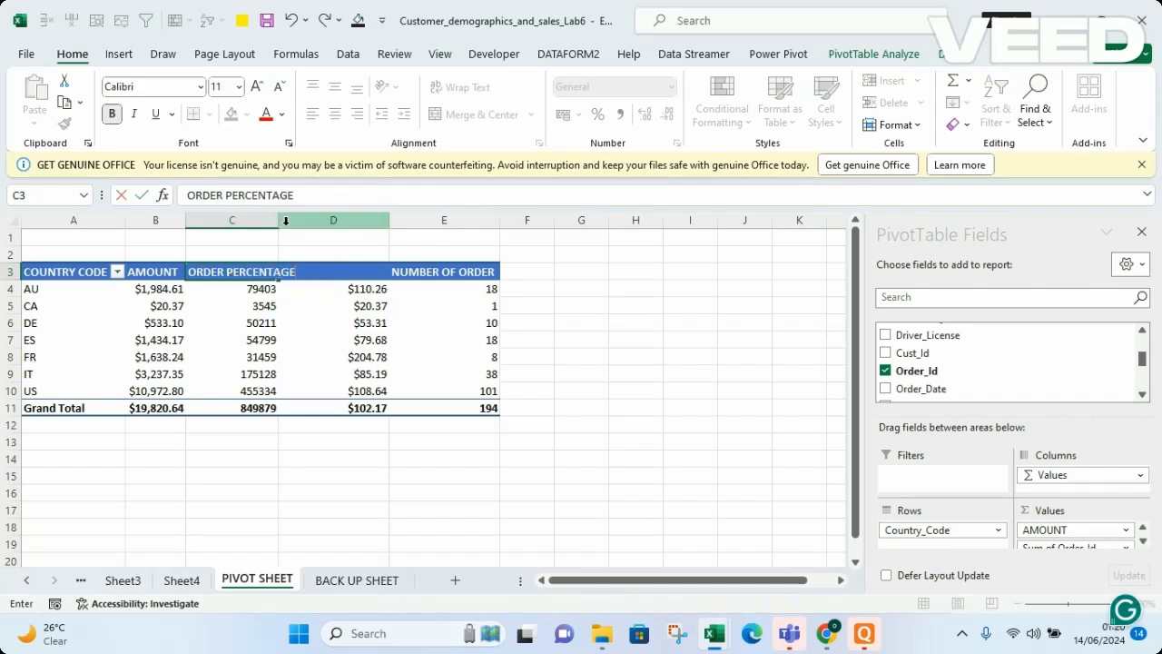
{"action": "left_click", "coordinate": [229, 286]}
{"action": "double_click", "coordinate": [279, 217]}
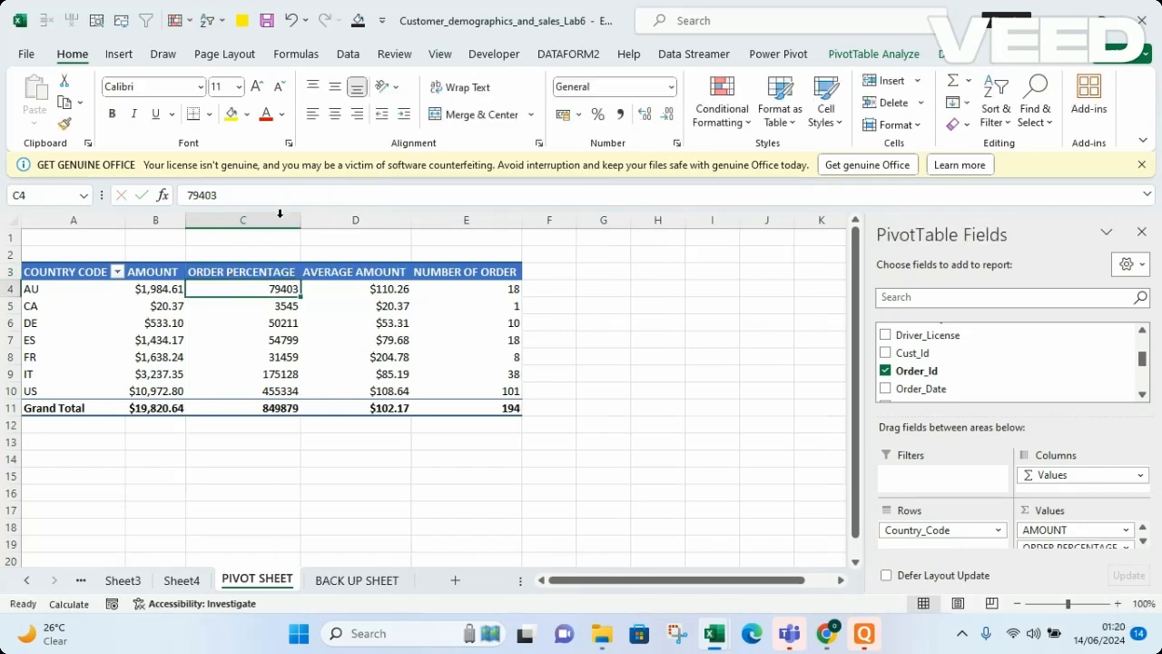
Summarize the second Order_Id value field by Count
{"action": "left_click", "coordinate": [277, 339]}
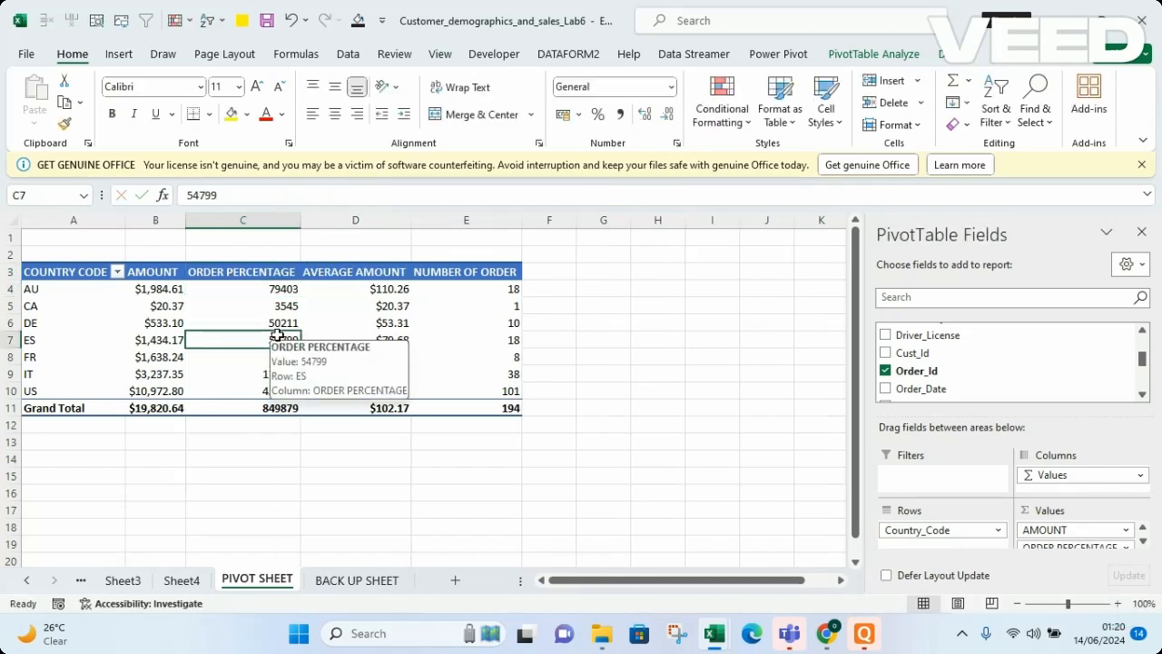
{"action": "left_click", "coordinate": [261, 289]}
{"action": "right_click", "coordinate": [259, 288]}
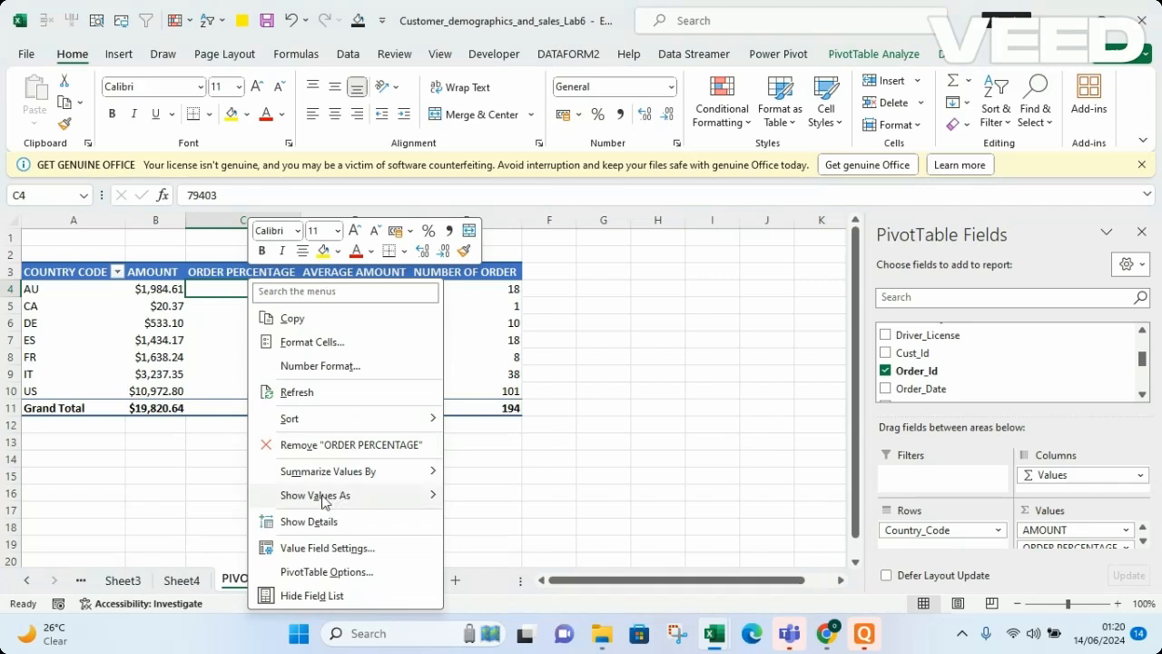
{"action": "mouse_move", "coordinate": [353, 480]}
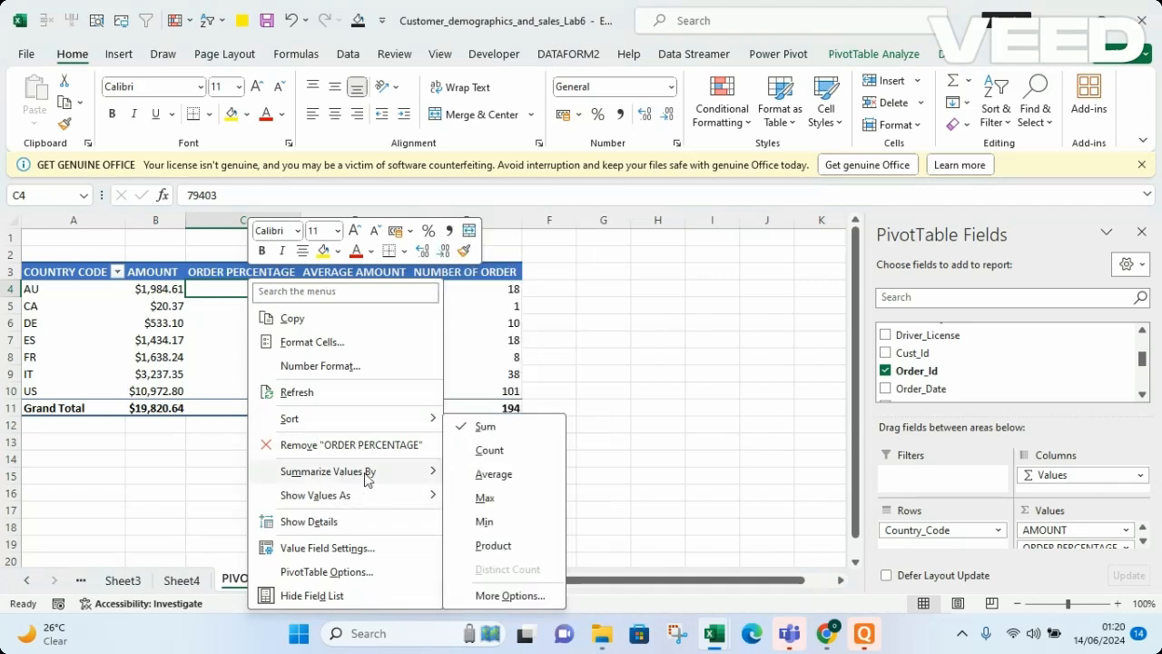
{"action": "left_click", "coordinate": [500, 453]}
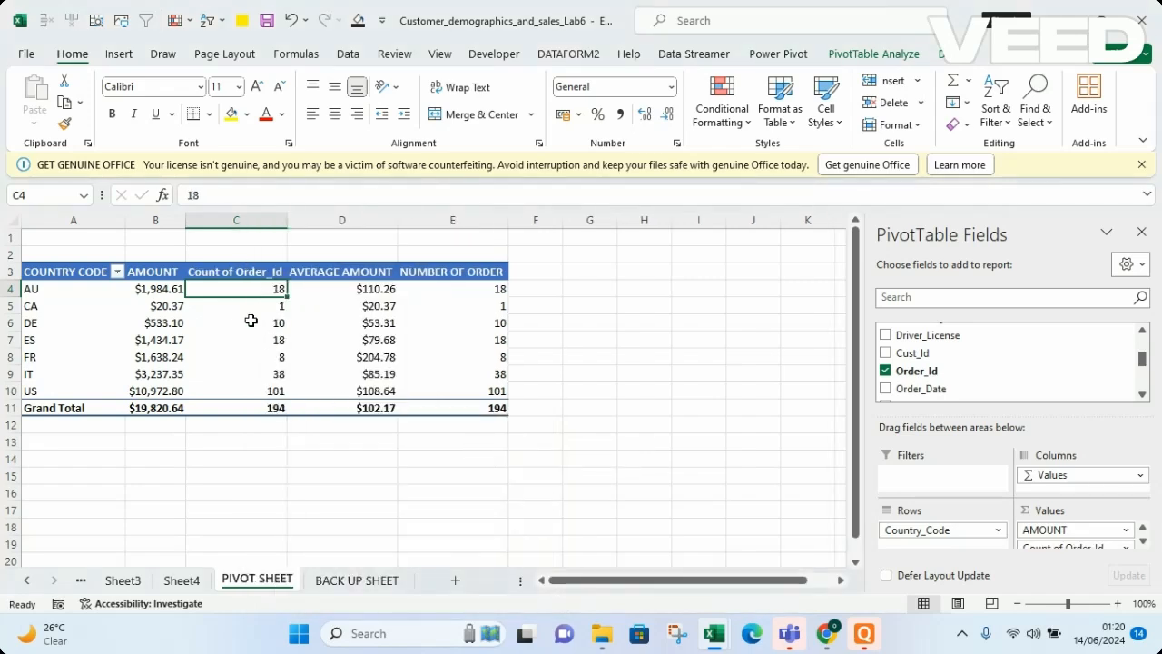
{"action": "right_click", "coordinate": [255, 285]}
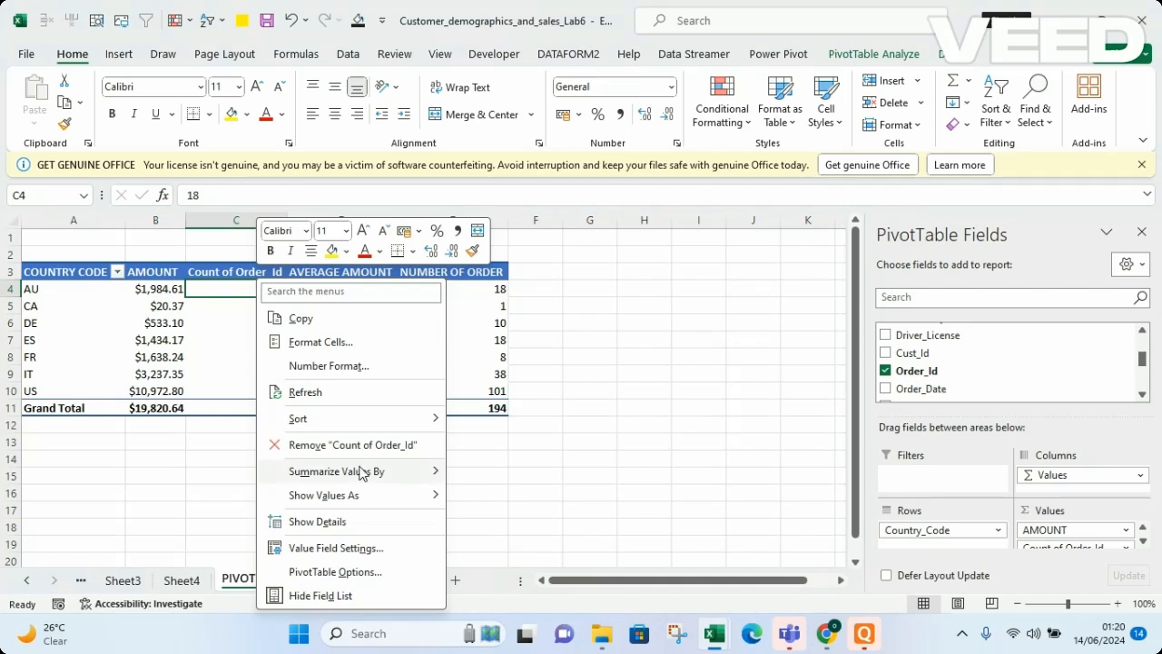
{"action": "mouse_move", "coordinate": [342, 501]}
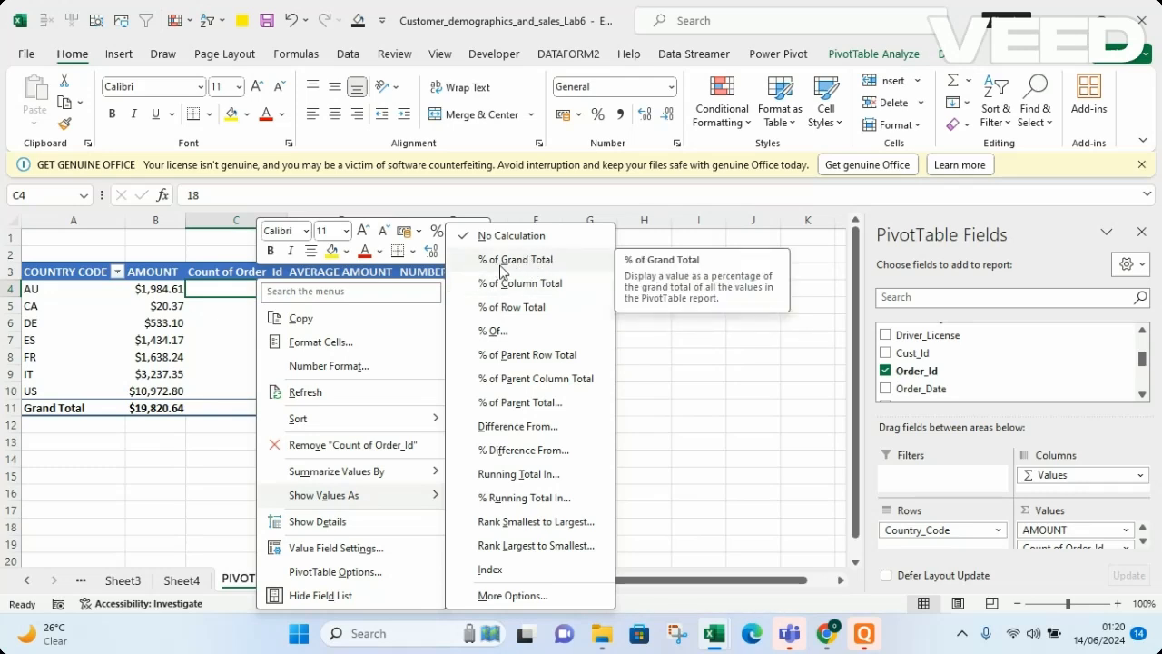
{"action": "left_click", "coordinate": [233, 353]}
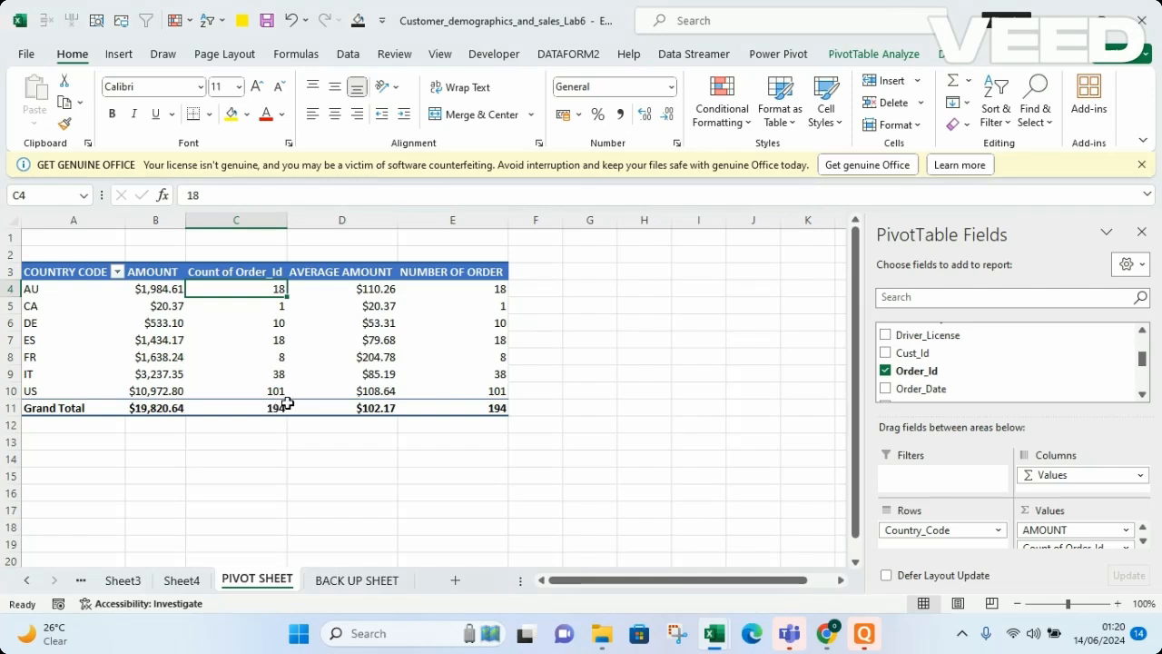
Show the second Order_Id count values as % of Grand Total
{"action": "right_click", "coordinate": [252, 298]}
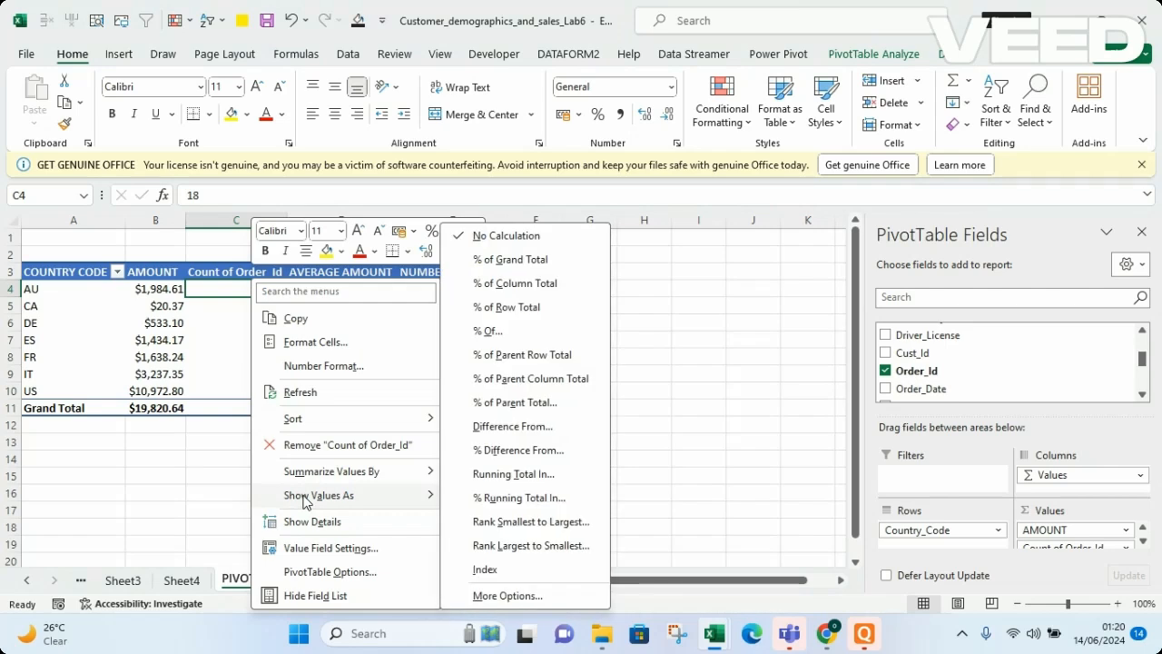
{"action": "left_click", "coordinate": [514, 261]}
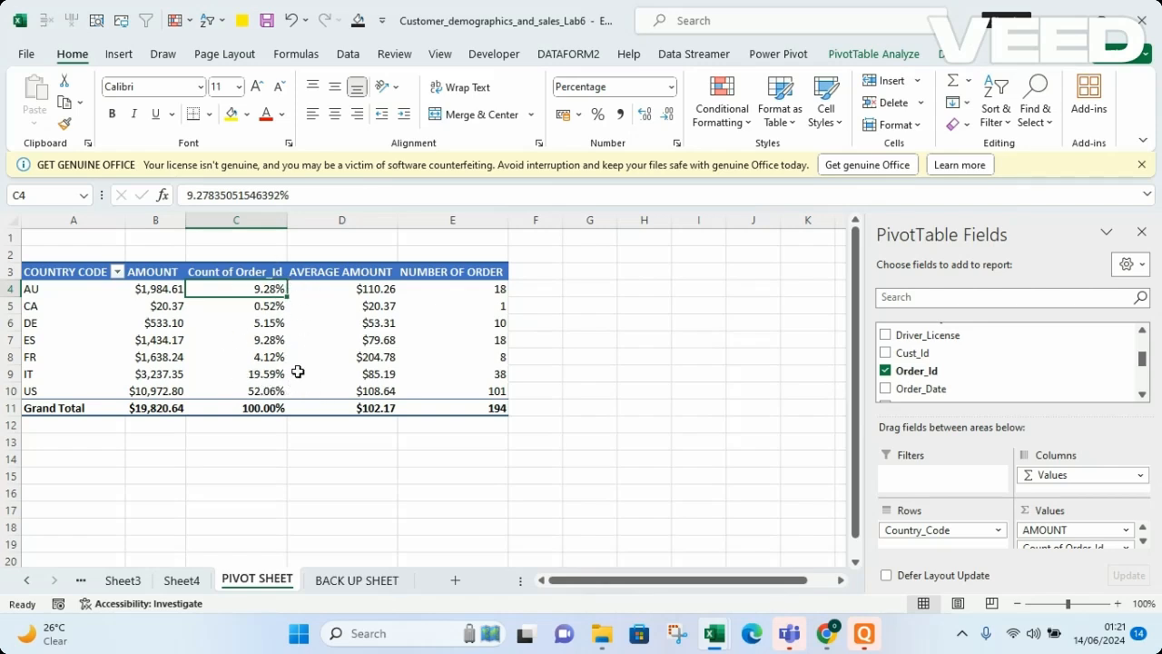
{"action": "mouse_move", "coordinate": [259, 316]}
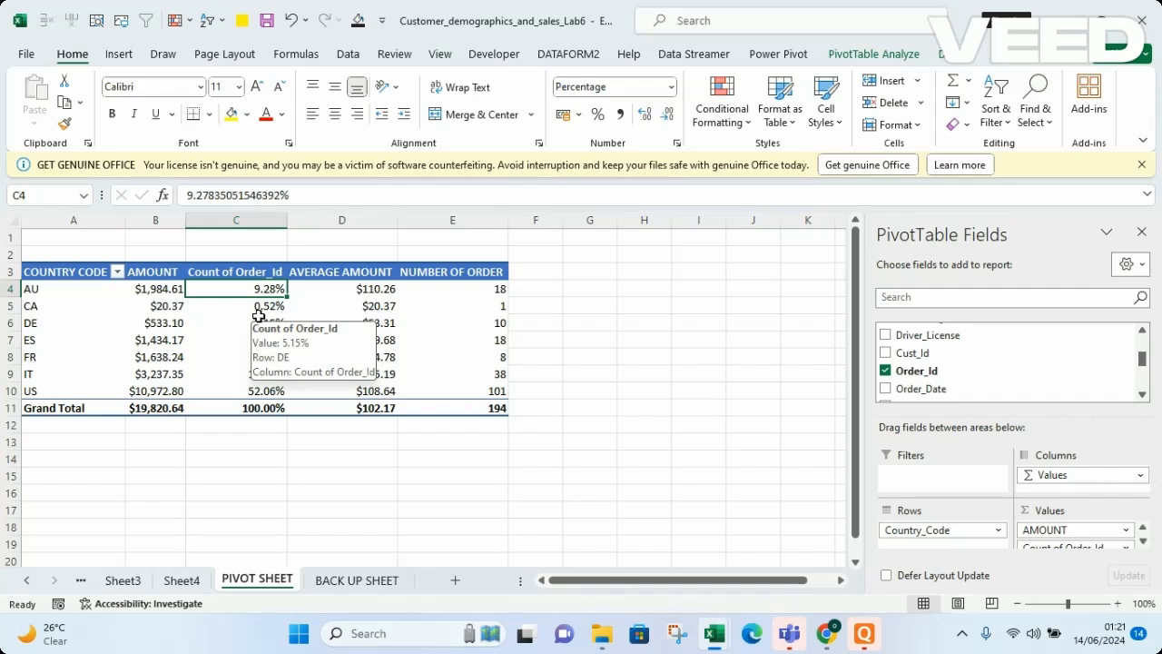
Rename the percentage column header to ORDER PERCENTAGE and autofit the column width
{"action": "left_click", "coordinate": [1144, 542]}
{"action": "left_click", "coordinate": [1144, 542]}
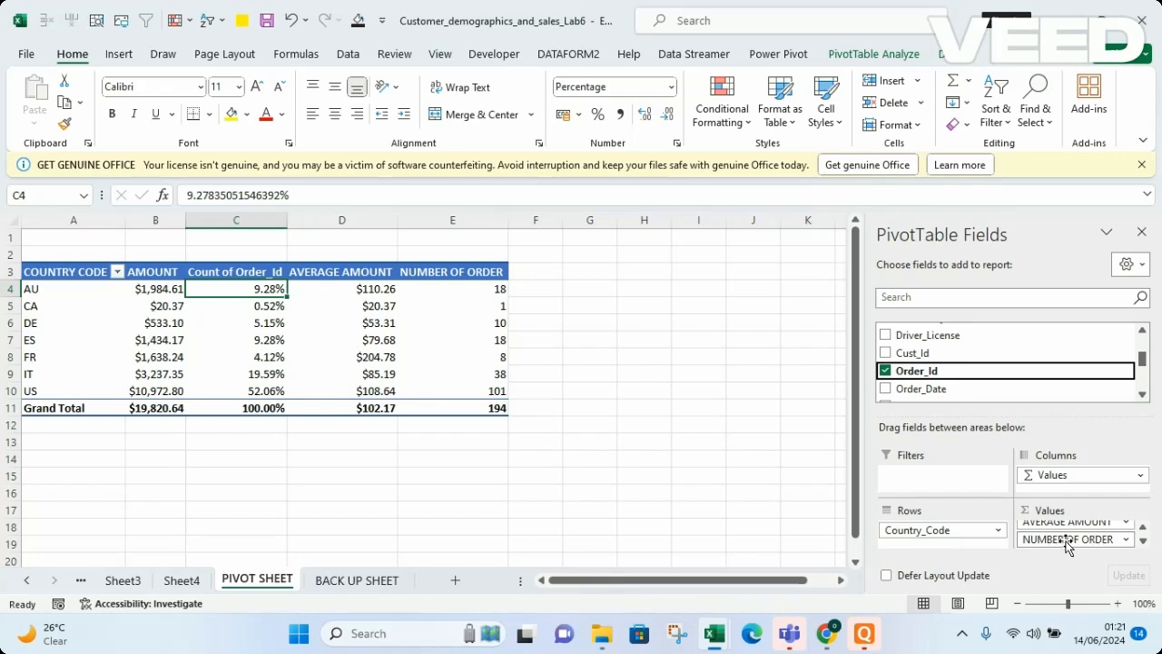
{"action": "left_click", "coordinate": [217, 272]}
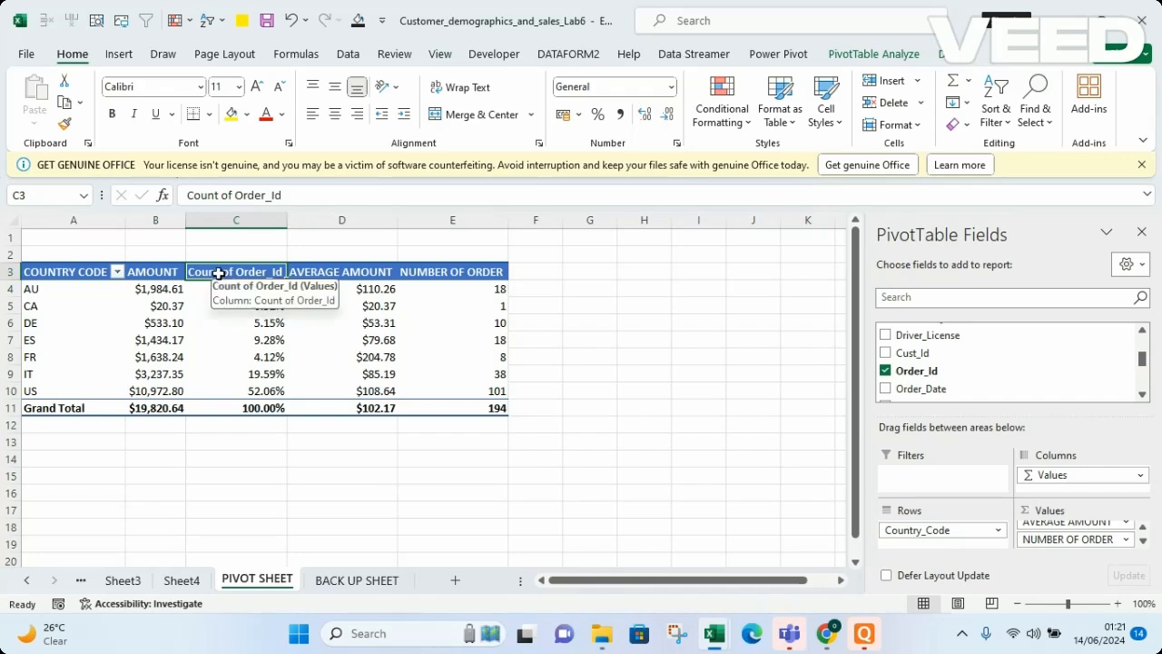
{"action": "type", "text": "ORDER"}
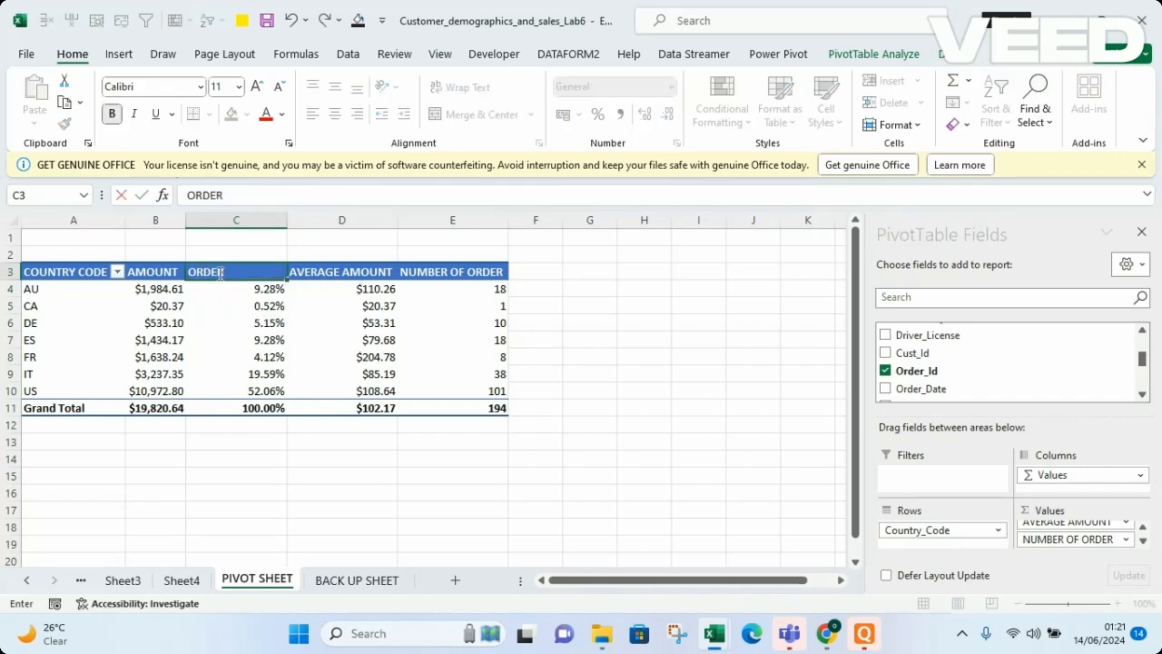
{"action": "type", "text": " PERCENTAGE"}
{"action": "key", "text": "Return"}
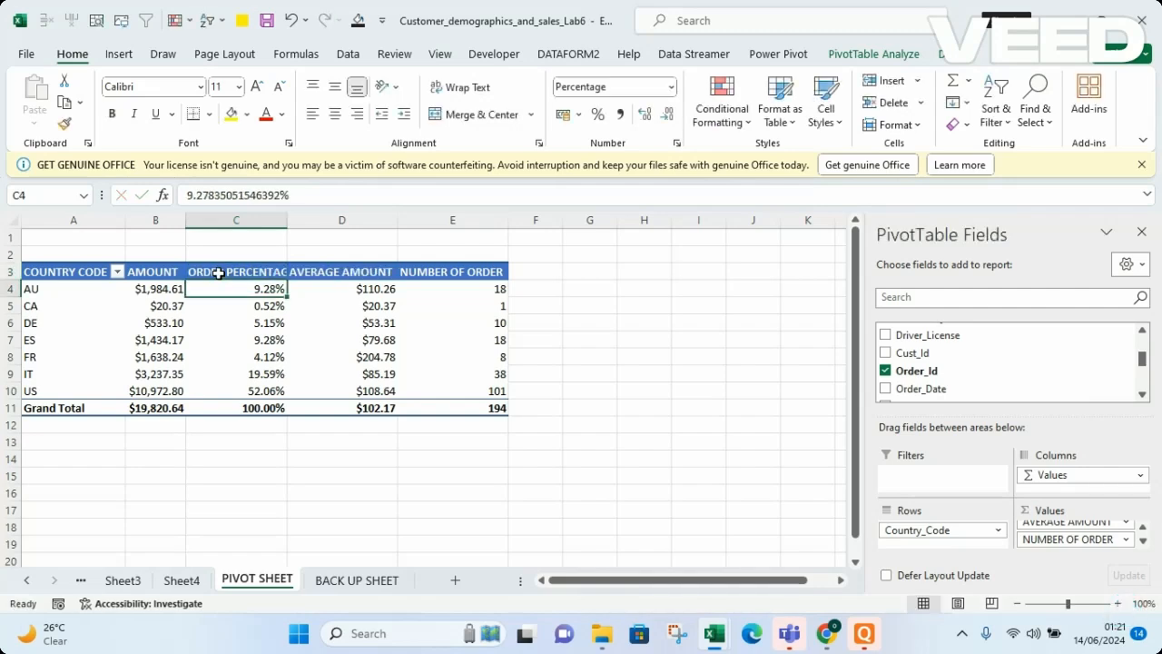
{"action": "double_click", "coordinate": [288, 224]}
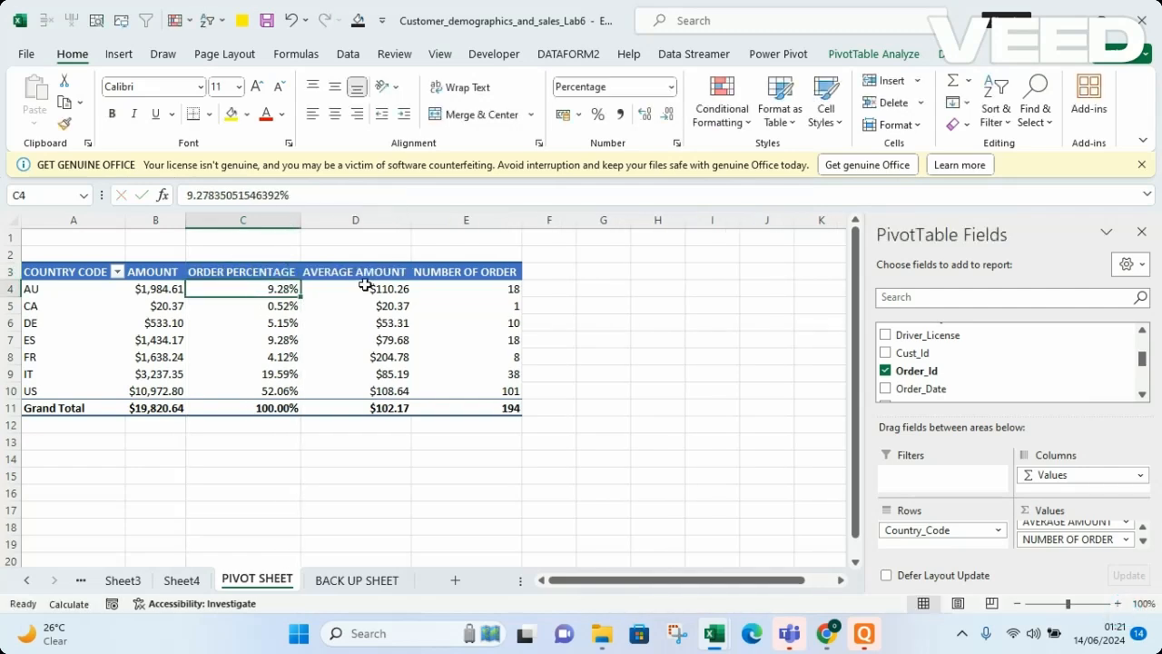
Review the order of the fields in the PivotTable's Values area
{"action": "left_click", "coordinate": [679, 408]}
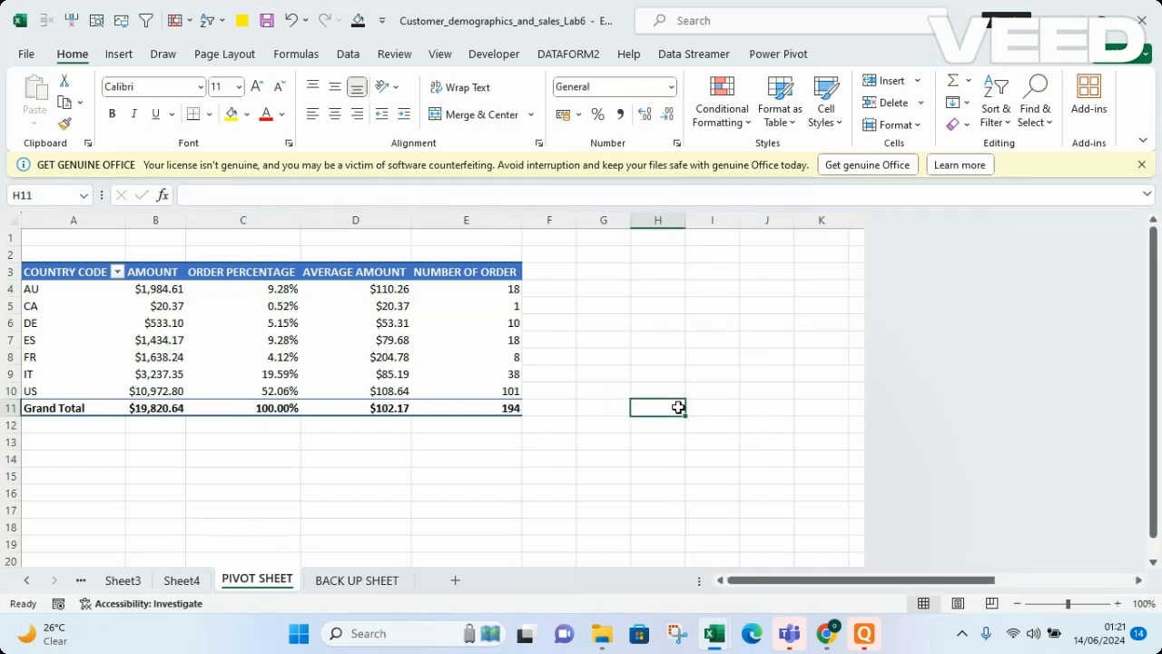
{"action": "left_click", "coordinate": [393, 339]}
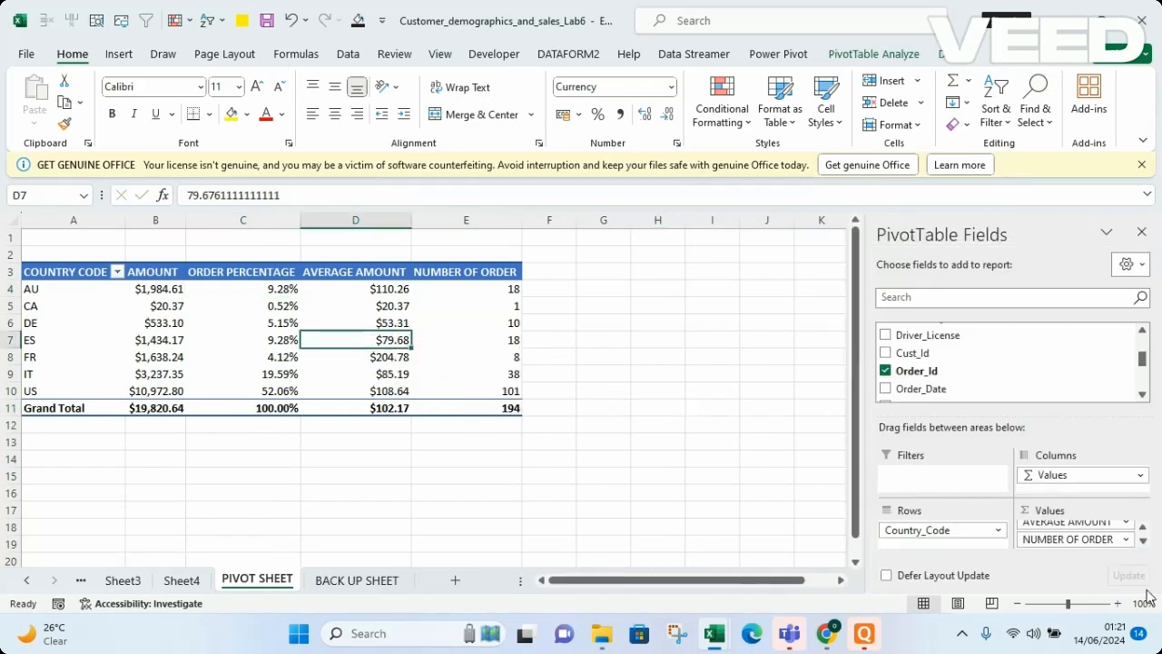
{"action": "left_click", "coordinate": [1145, 540]}
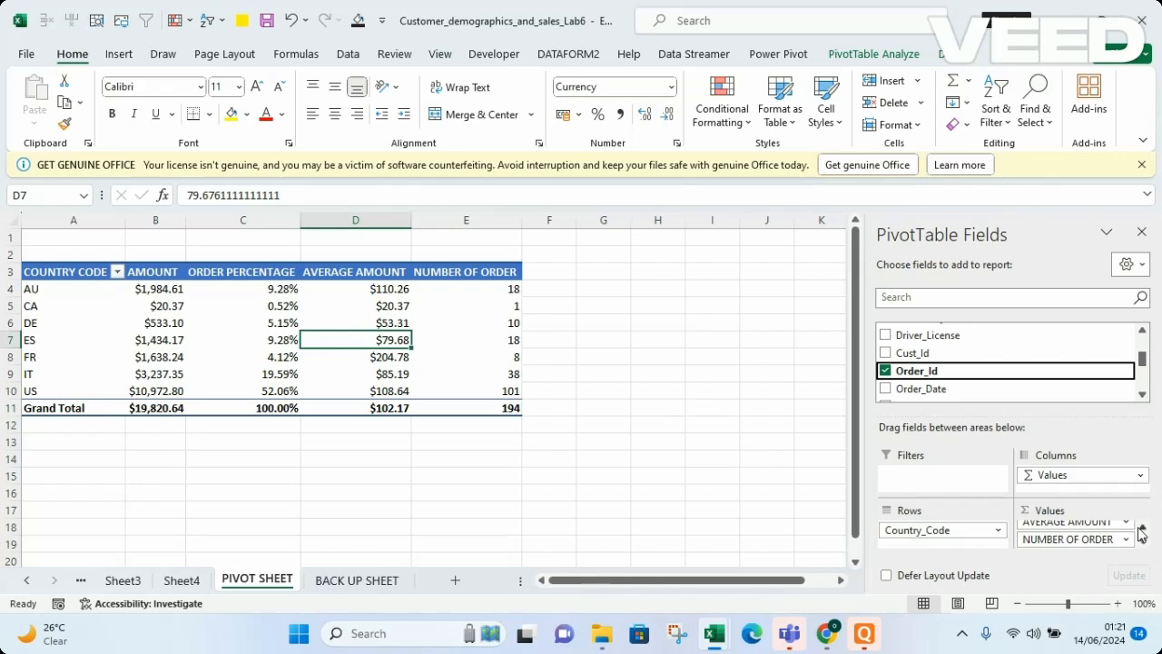
{"action": "left_click", "coordinate": [1145, 533]}
{"action": "left_click", "coordinate": [1145, 532]}
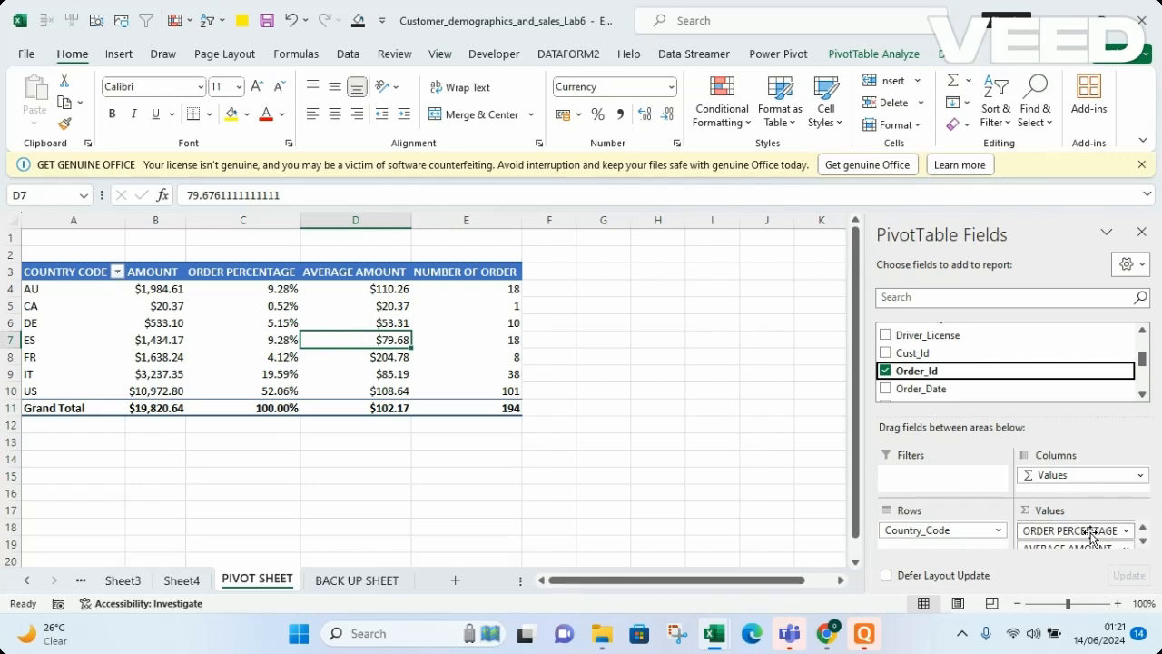
{"action": "left_click_drag", "start_coordinate": [1092, 536], "coordinate": [1090, 556]}
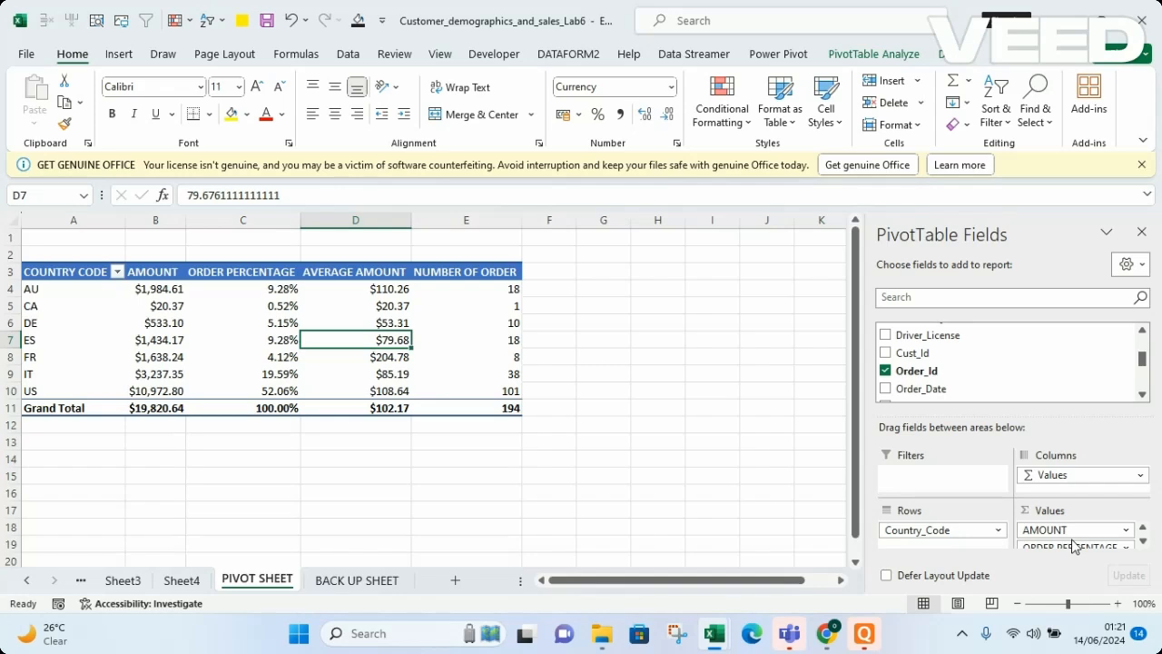
{"action": "left_click", "coordinate": [485, 468]}
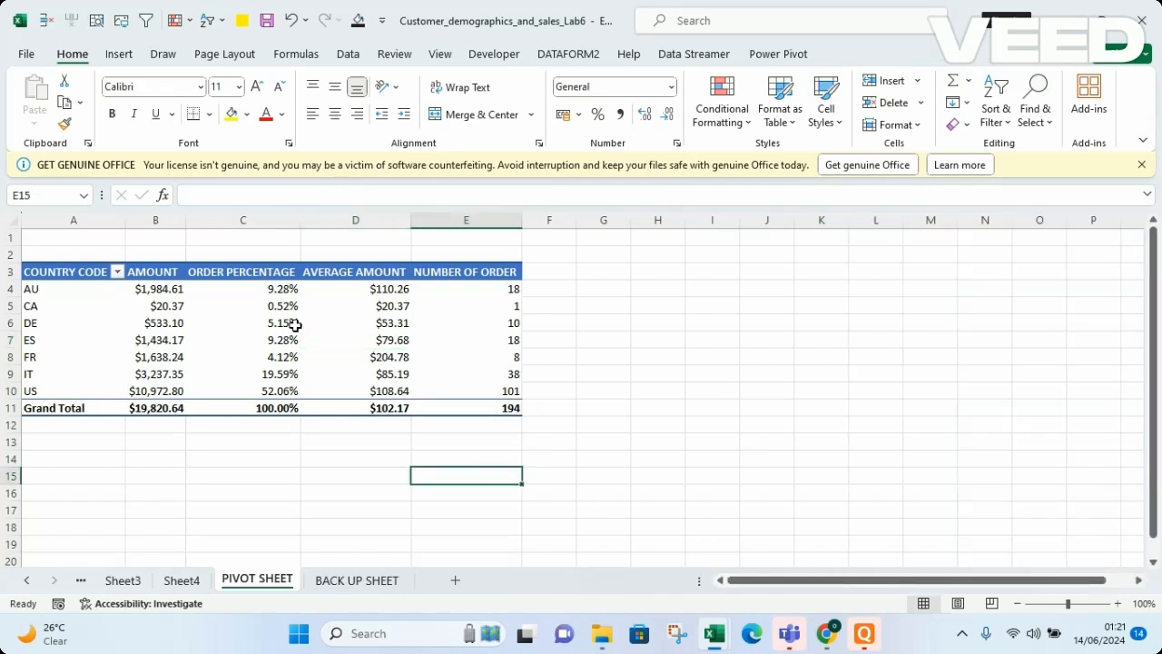
{"action": "left_click", "coordinate": [429, 312]}
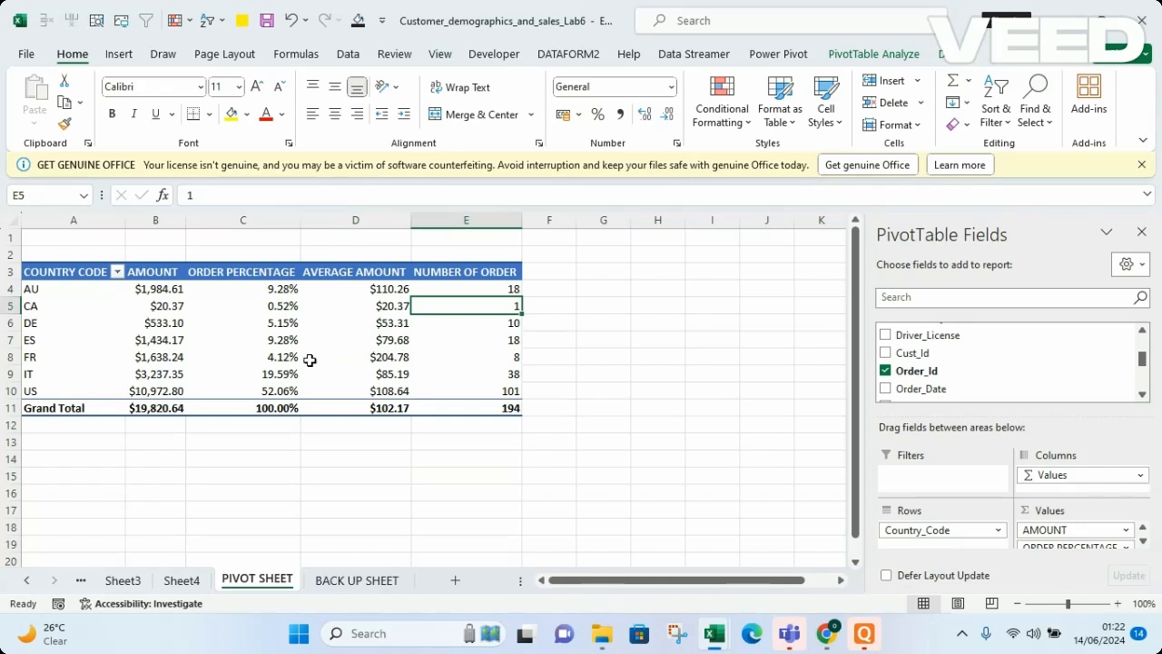
Filter the PivotTable's country codes to show only AU, CA and FR
{"action": "mouse_move", "coordinate": [256, 394]}
{"action": "mouse_move", "coordinate": [436, 336]}
{"action": "mouse_move", "coordinate": [319, 409]}
{"action": "left_click", "coordinate": [116, 273]}
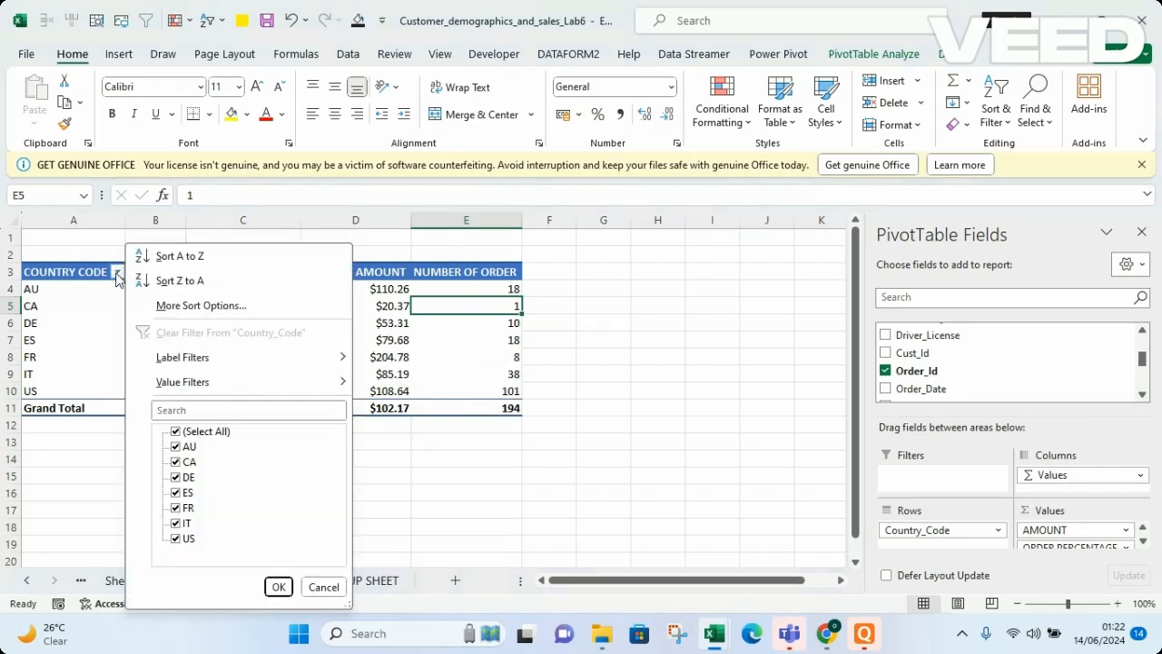
{"action": "left_click", "coordinate": [176, 434]}
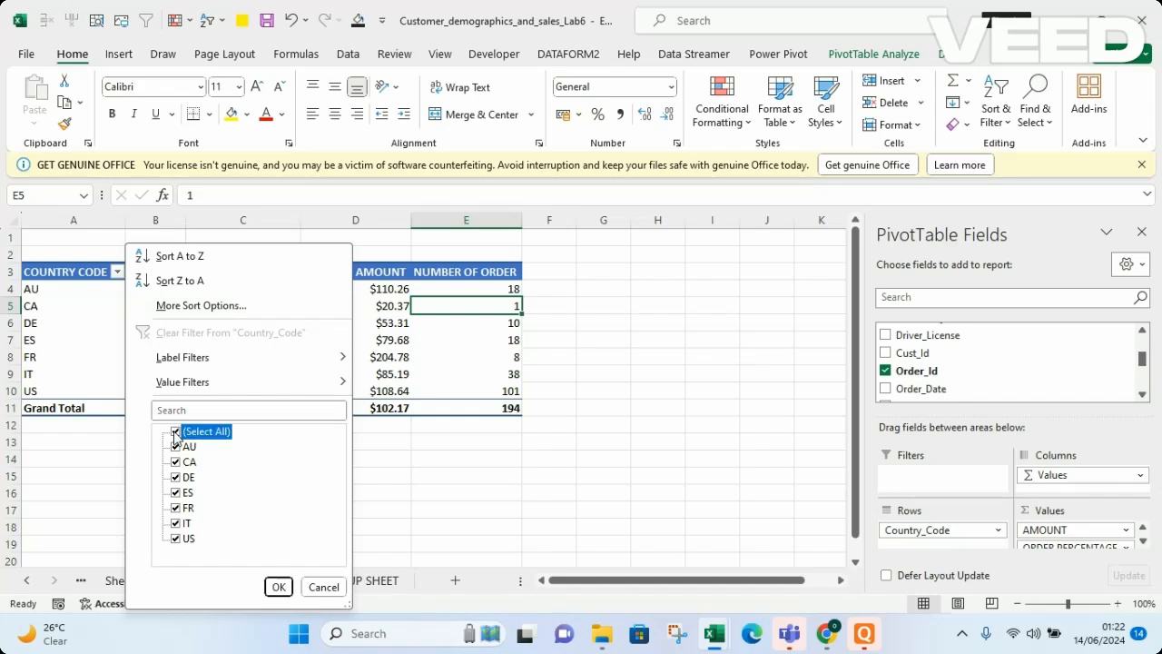
{"action": "left_click", "coordinate": [177, 448]}
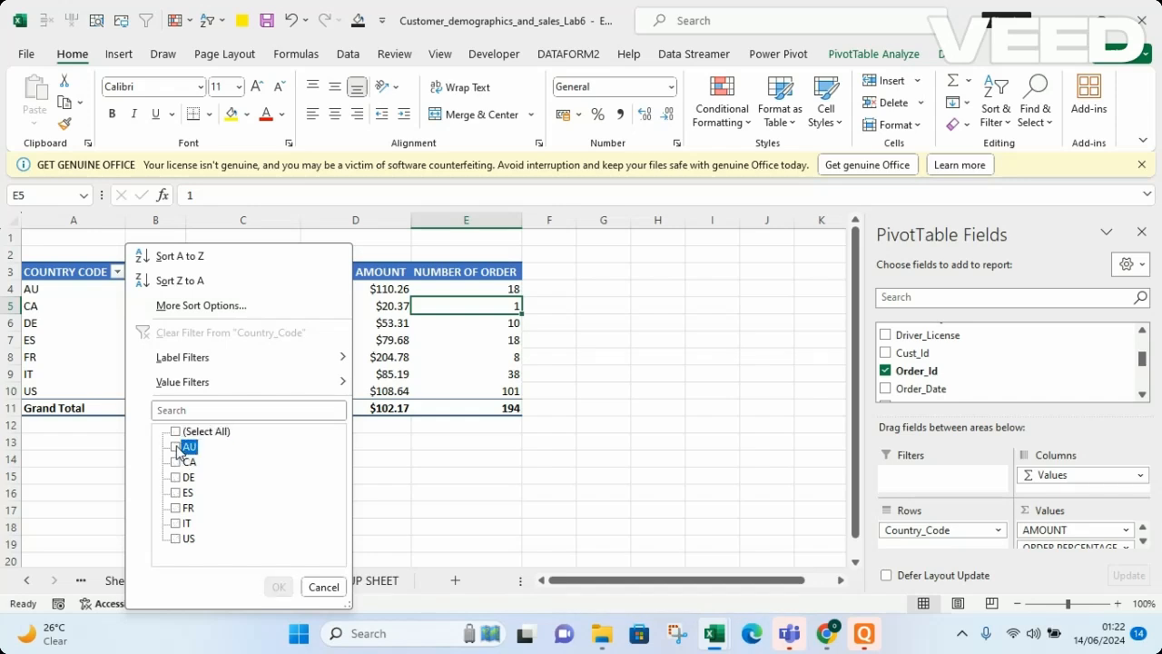
{"action": "left_click", "coordinate": [176, 462]}
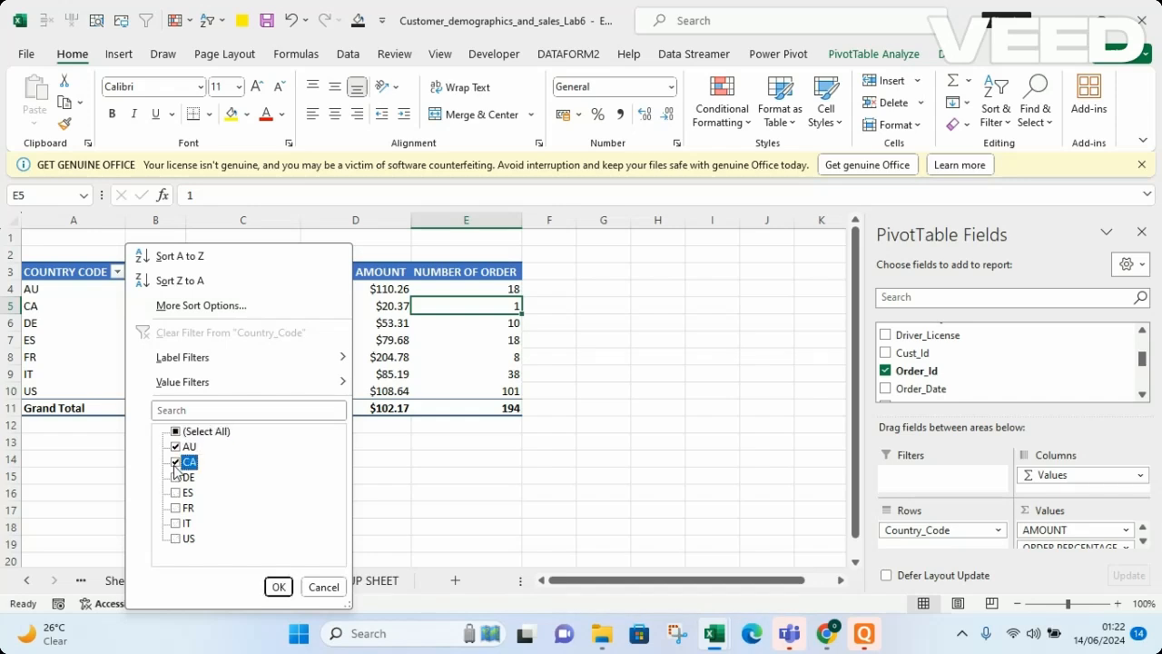
{"action": "left_click", "coordinate": [176, 508]}
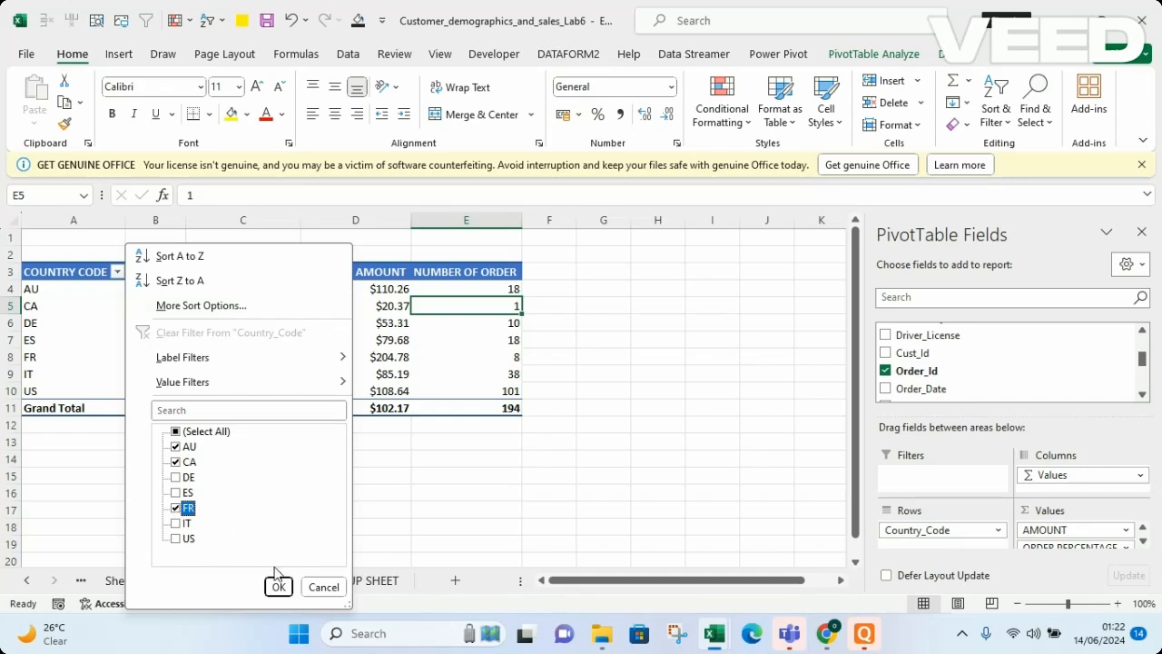
{"action": "left_click", "coordinate": [277, 587]}
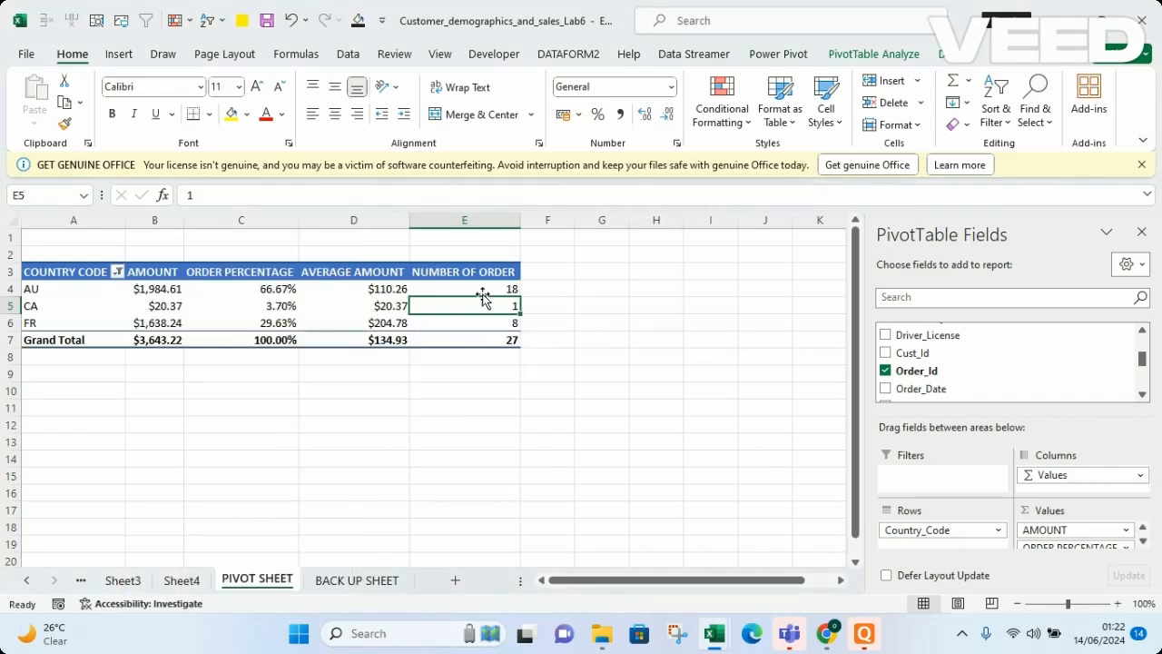
Insert a clustered column PivotChart from the PivotTable
{"action": "left_click", "coordinate": [550, 449]}
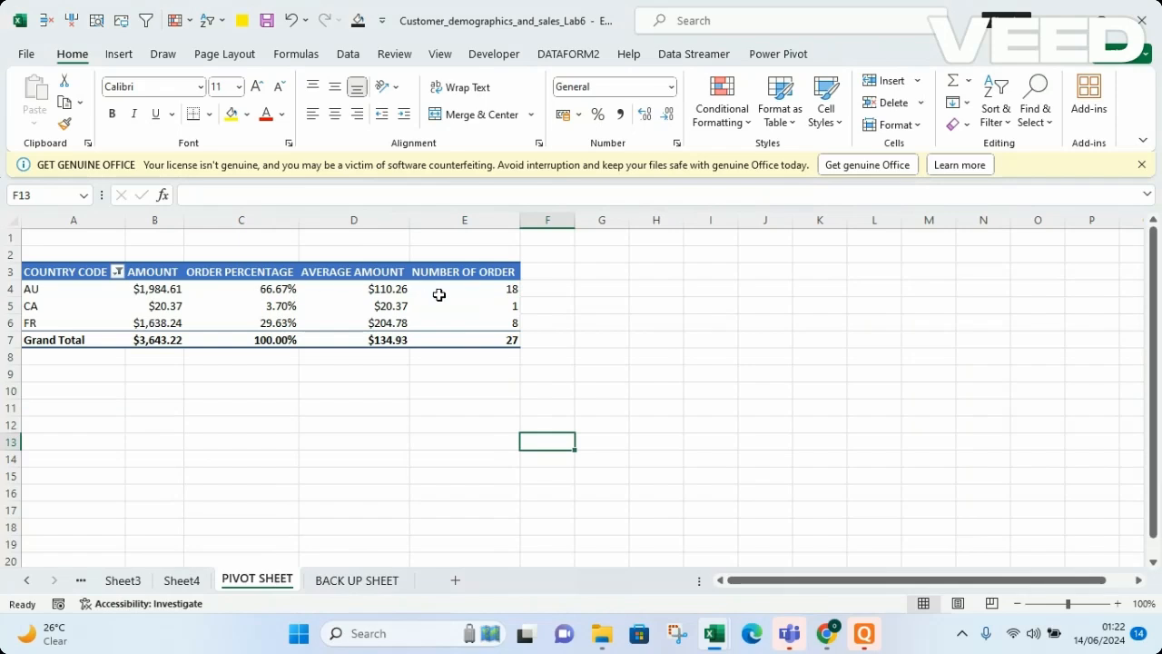
{"action": "left_click", "coordinate": [482, 309]}
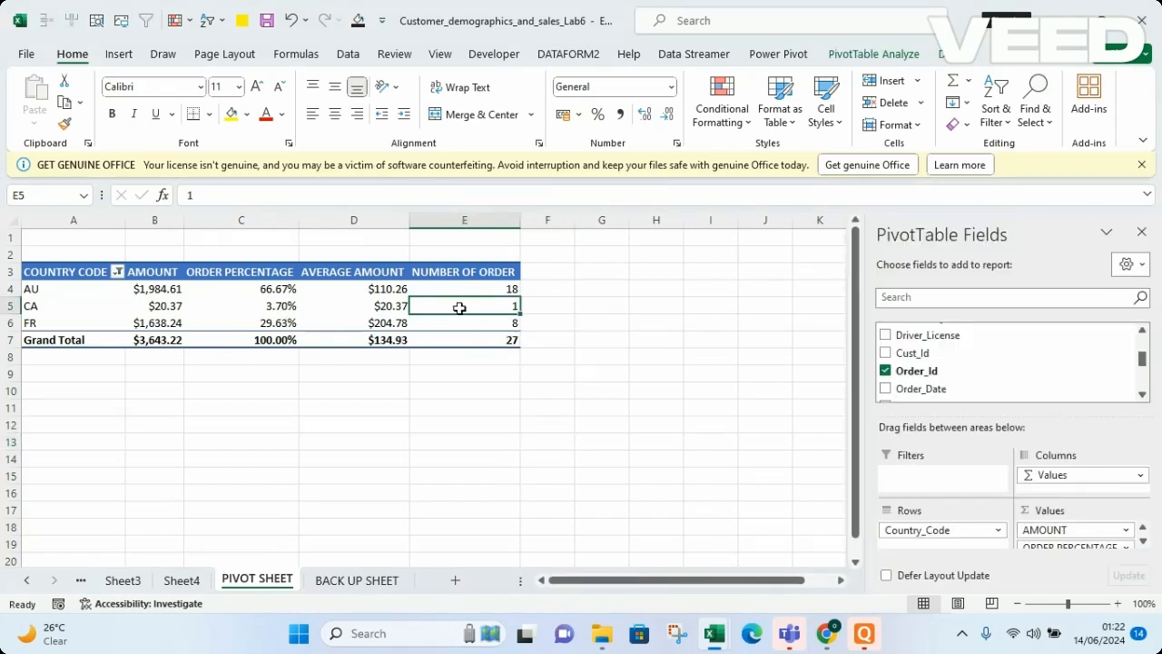
{"action": "mouse_move", "coordinate": [460, 308]}
{"action": "left_click", "coordinate": [878, 55]}
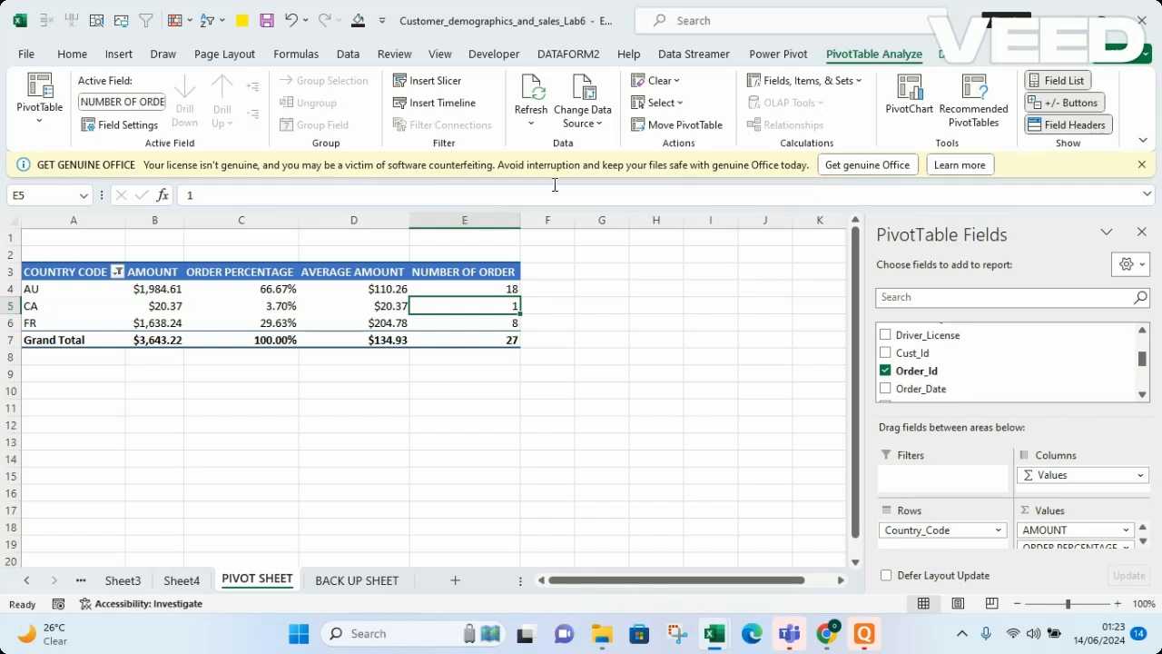
{"action": "left_click", "coordinate": [905, 107]}
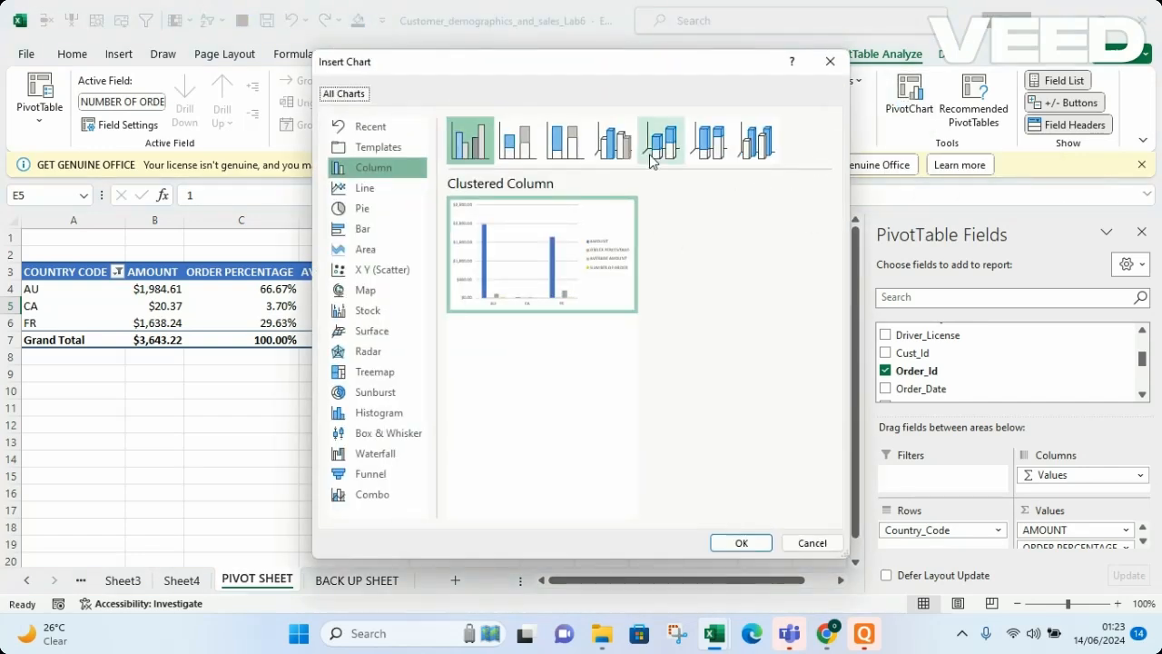
{"action": "mouse_move", "coordinate": [531, 287]}
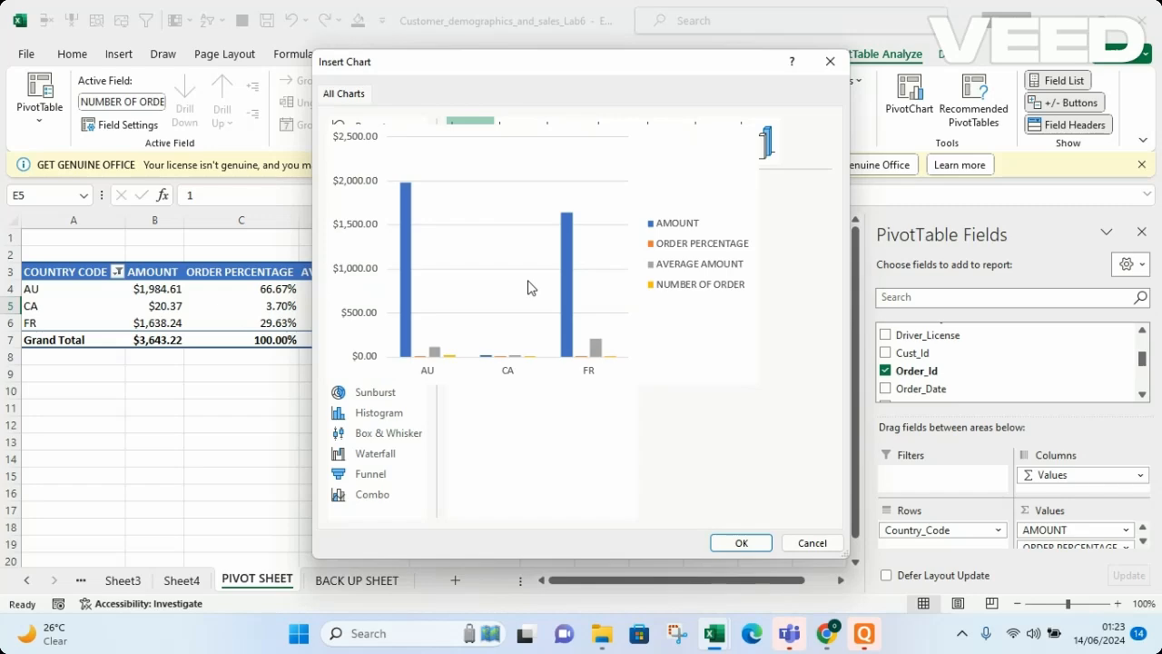
{"action": "left_click", "coordinate": [741, 543]}
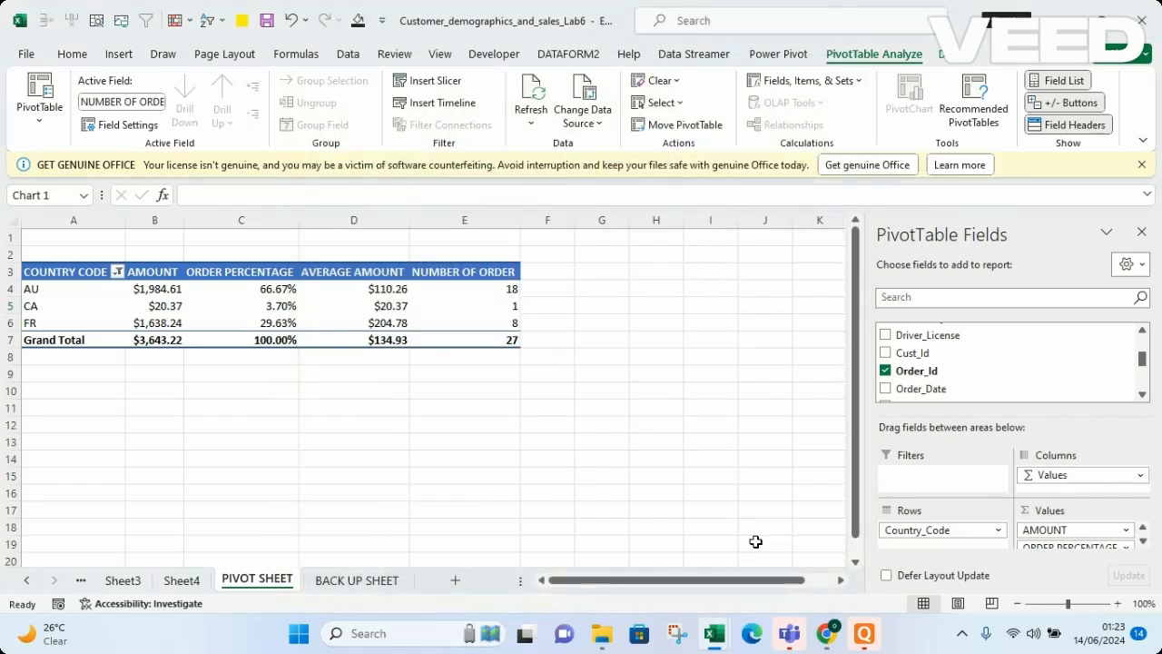
Move the PivotChart beside the PivotTable
{"action": "mouse_move", "coordinate": [407, 309]}
{"action": "left_mouse_down"}
{"action": "mouse_move", "coordinate": [612, 310]}
{"action": "mouse_move", "coordinate": [678, 366]}
{"action": "mouse_move", "coordinate": [677, 264]}
{"action": "mouse_move", "coordinate": [726, 263]}
{"action": "mouse_move", "coordinate": [710, 263]}
{"action": "left_mouse_up"}
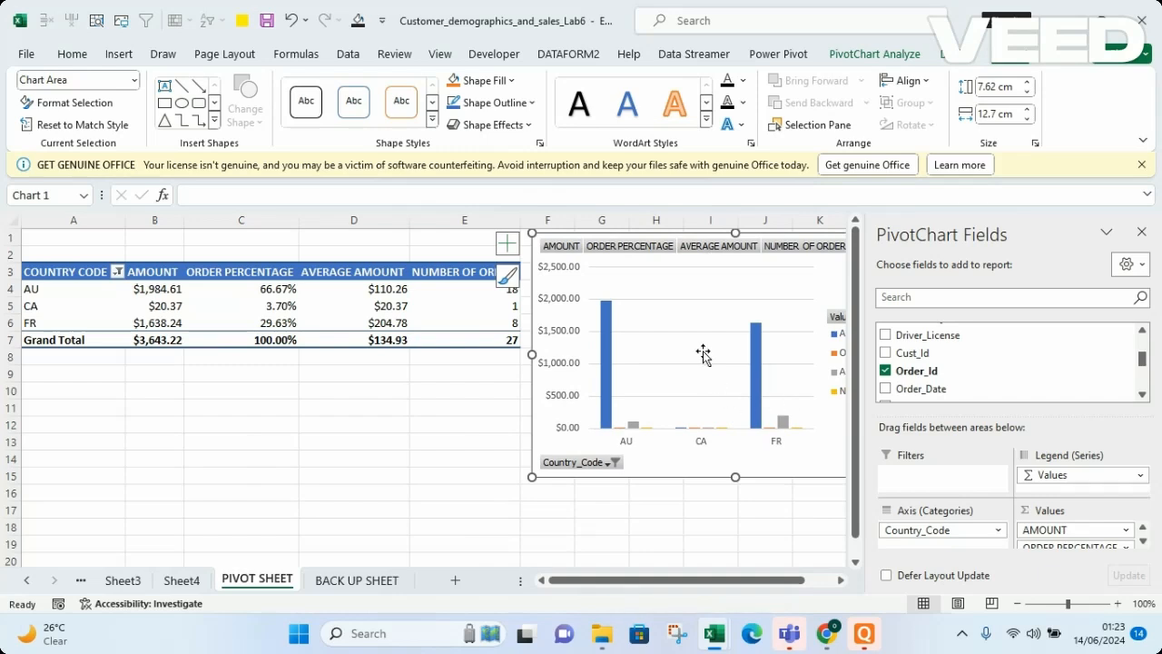
{"action": "left_click_drag", "start_coordinate": [696, 289], "coordinate": [674, 289]}
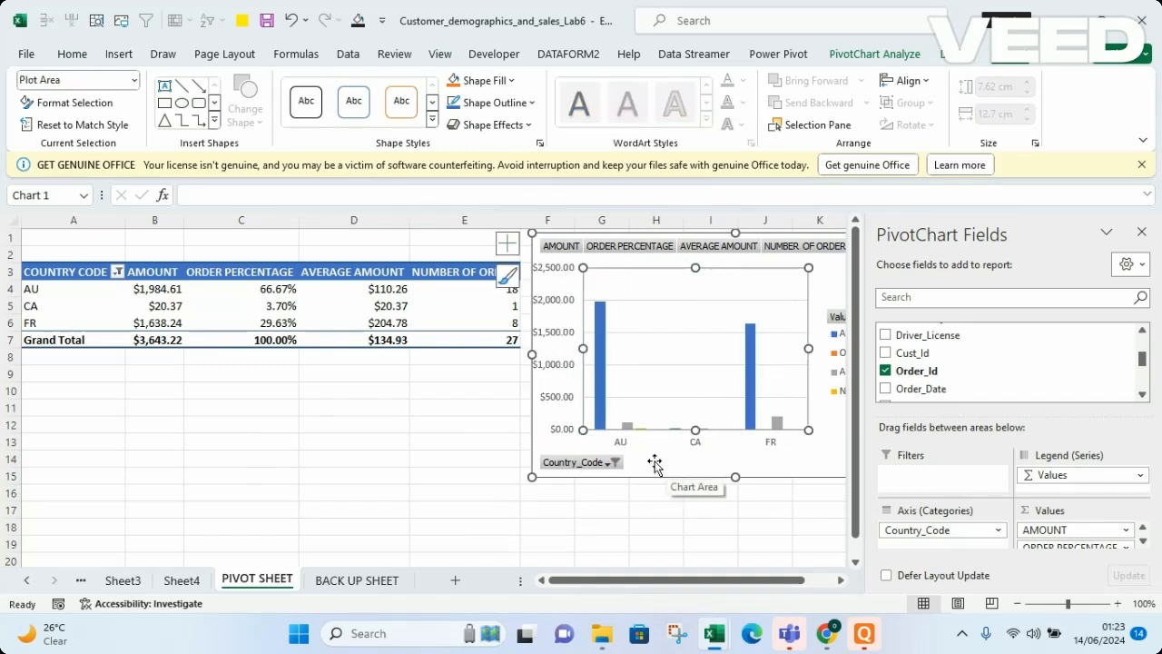
{"action": "left_click_drag", "start_coordinate": [675, 459], "coordinate": [689, 495]}
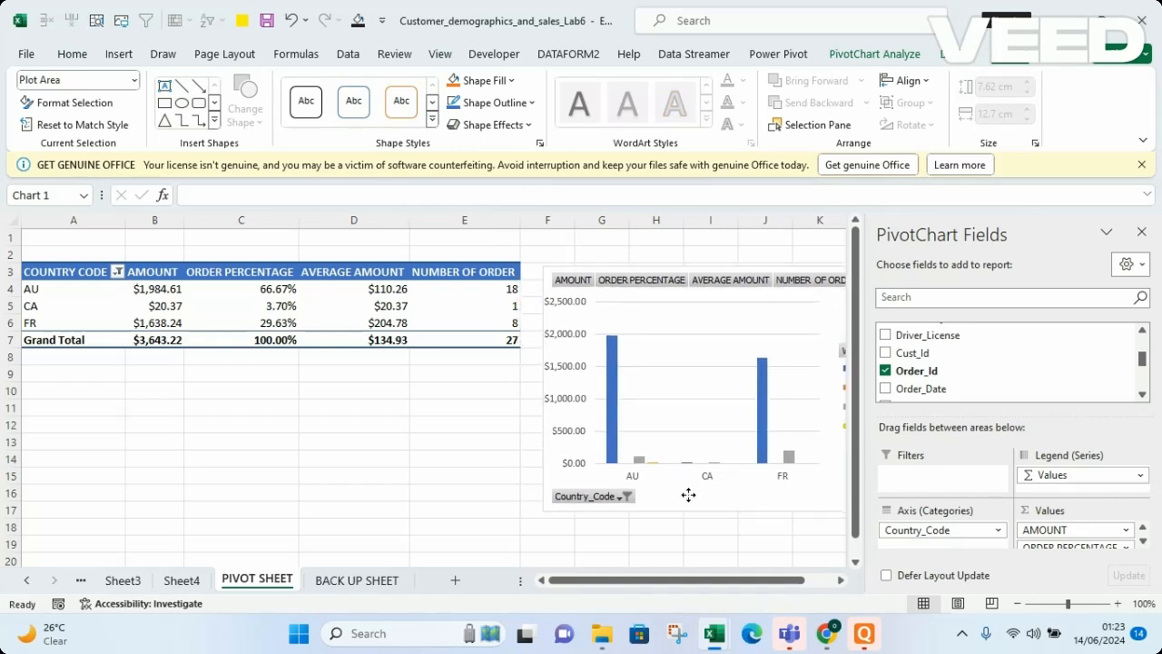
{"action": "left_click", "coordinate": [687, 495]}
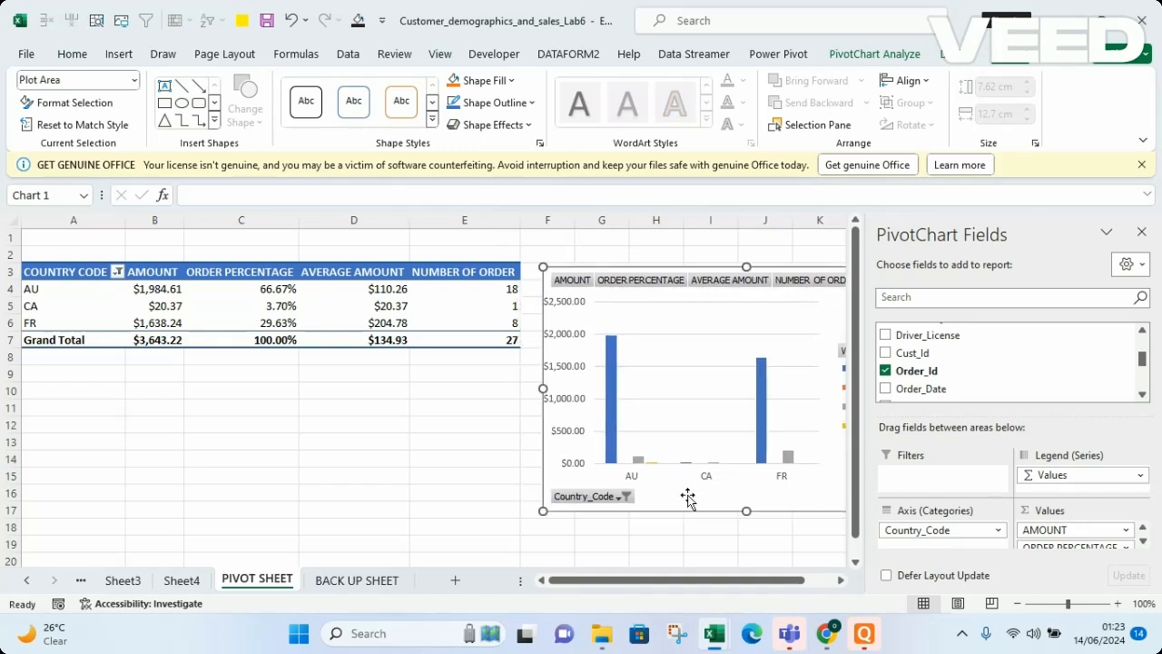
Clear the PivotChart's Country_Code filter so all country codes are selected
{"action": "left_click", "coordinate": [621, 498]}
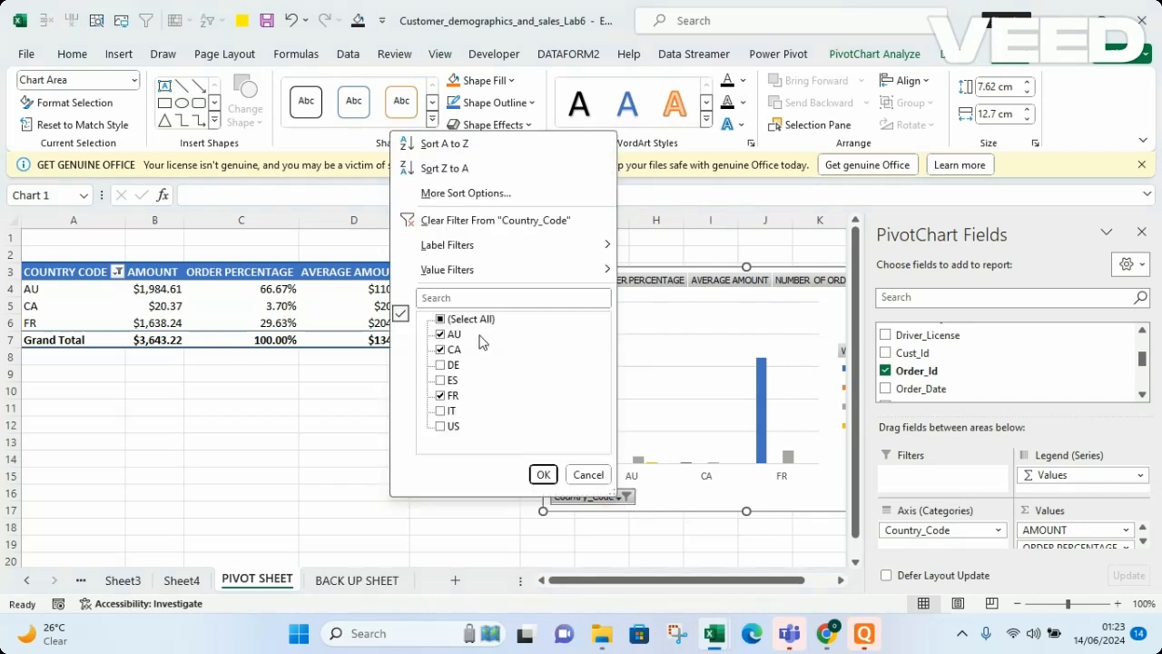
{"action": "left_click", "coordinate": [442, 319]}
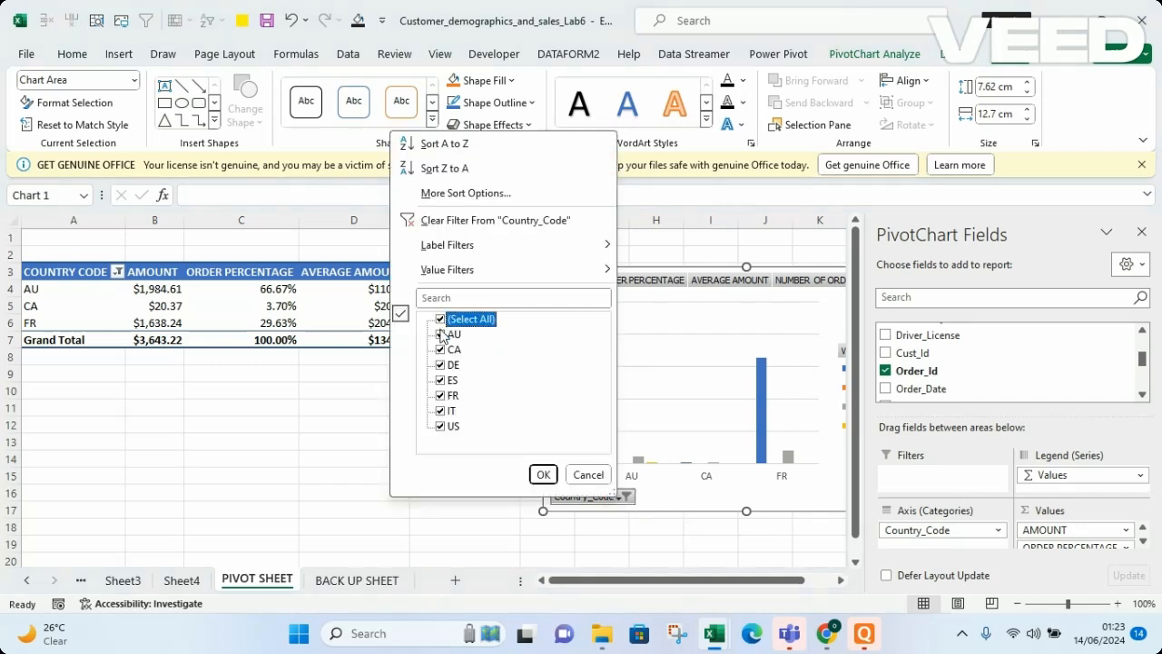
{"action": "left_click", "coordinate": [543, 474]}
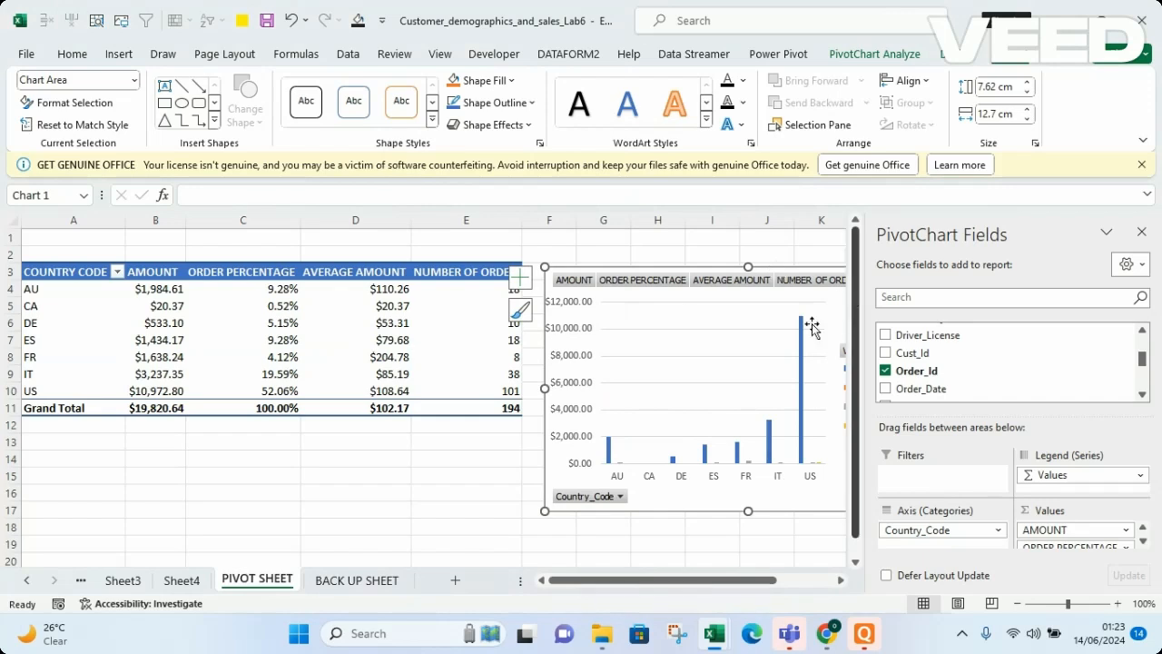
Cut the PivotChart to remove it from the sheet
{"action": "left_click", "coordinate": [757, 311]}
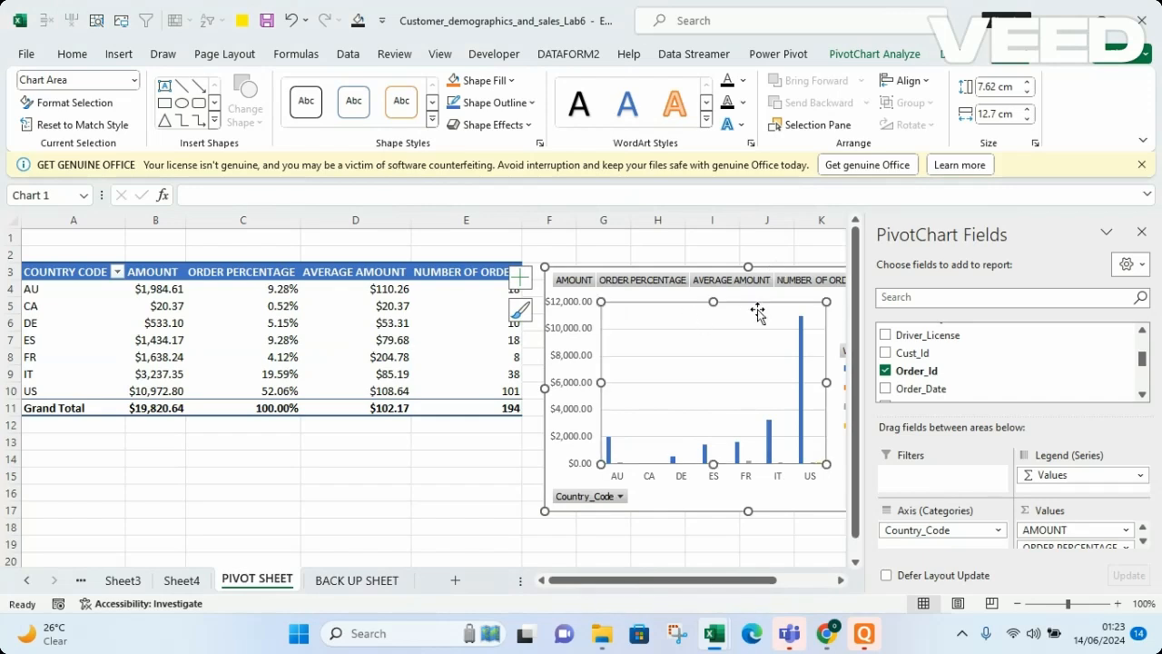
{"action": "right_click", "coordinate": [620, 272]}
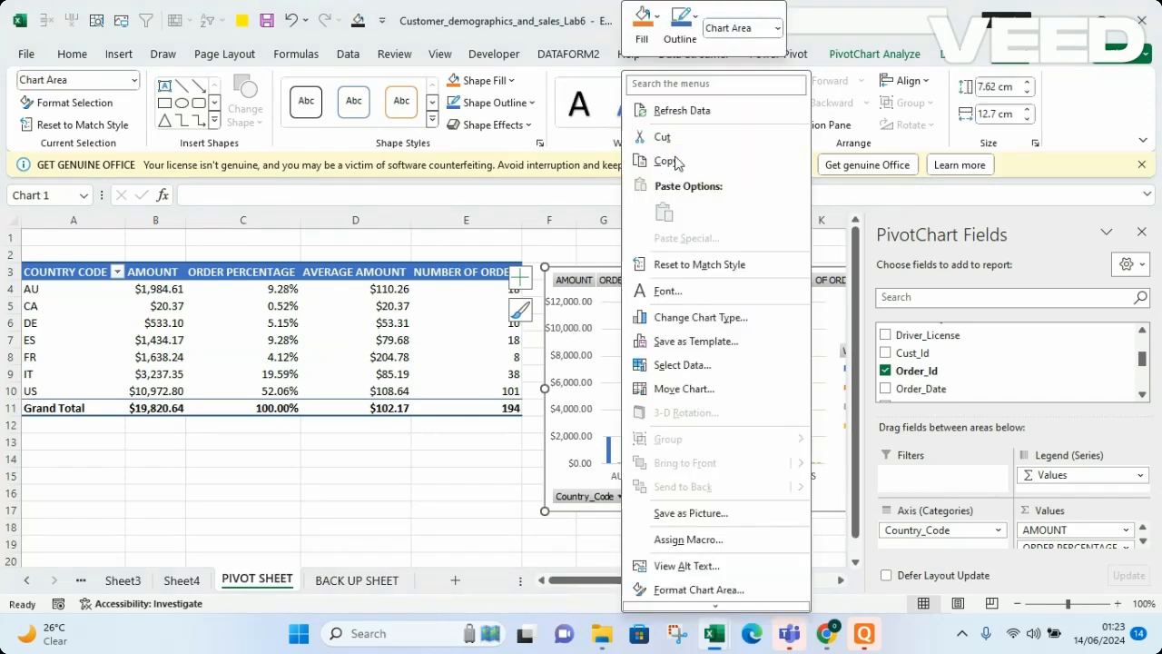
{"action": "left_click", "coordinate": [661, 138]}
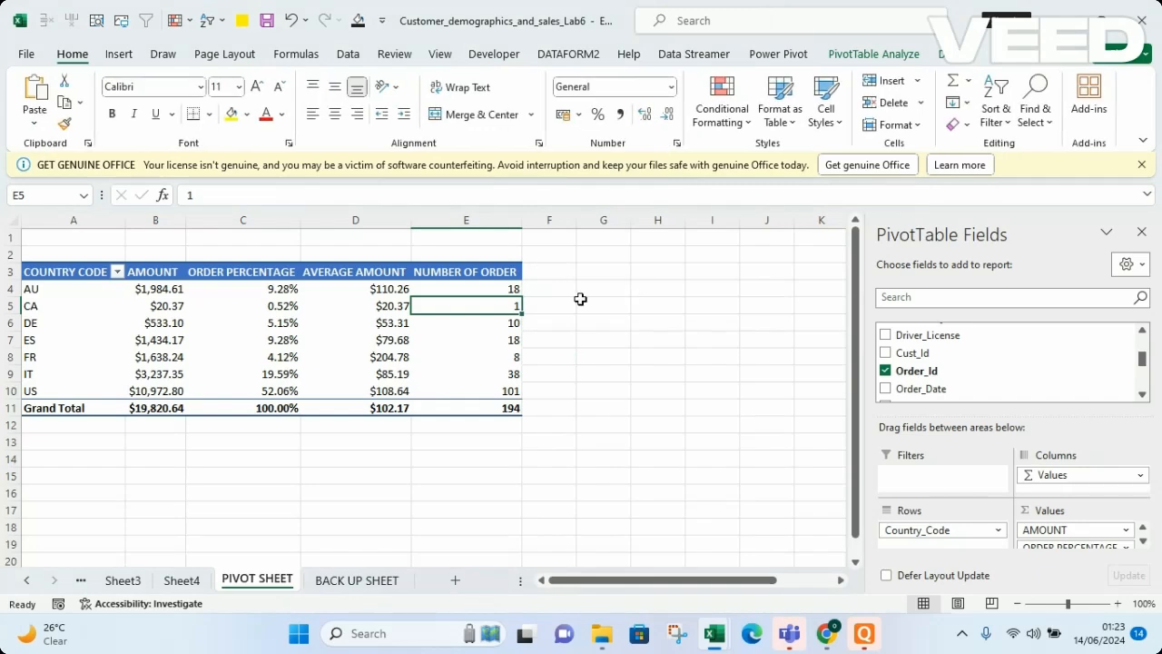
Add the City field to the PivotTable's Filters area
{"action": "left_click", "coordinate": [689, 423]}
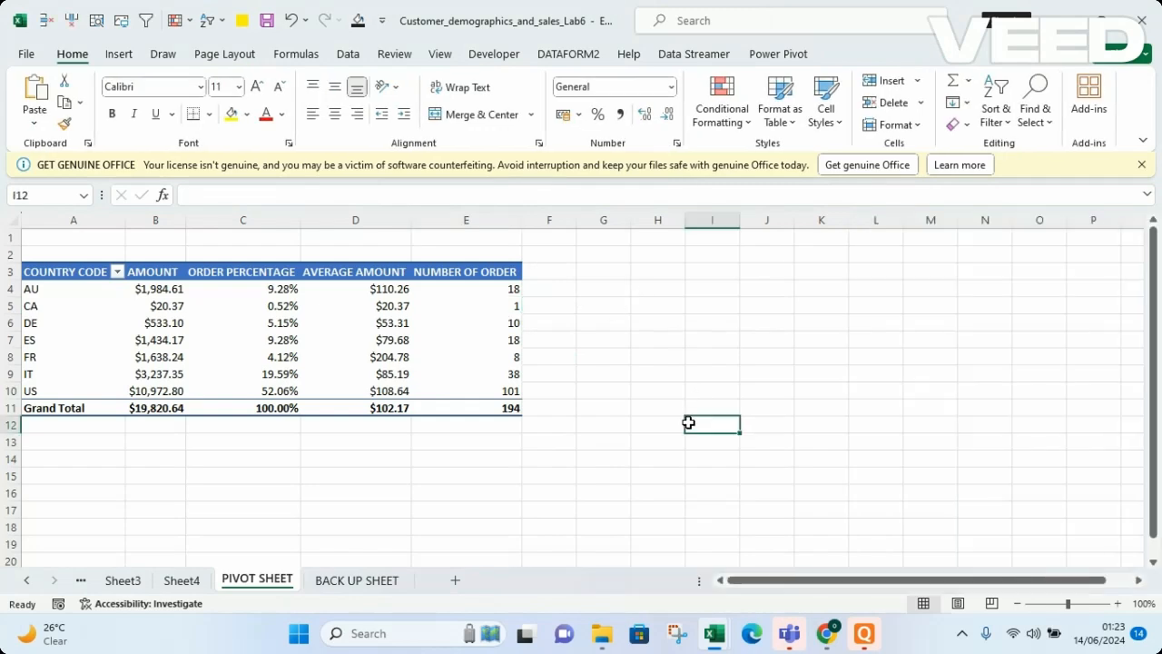
{"action": "left_click", "coordinate": [372, 360]}
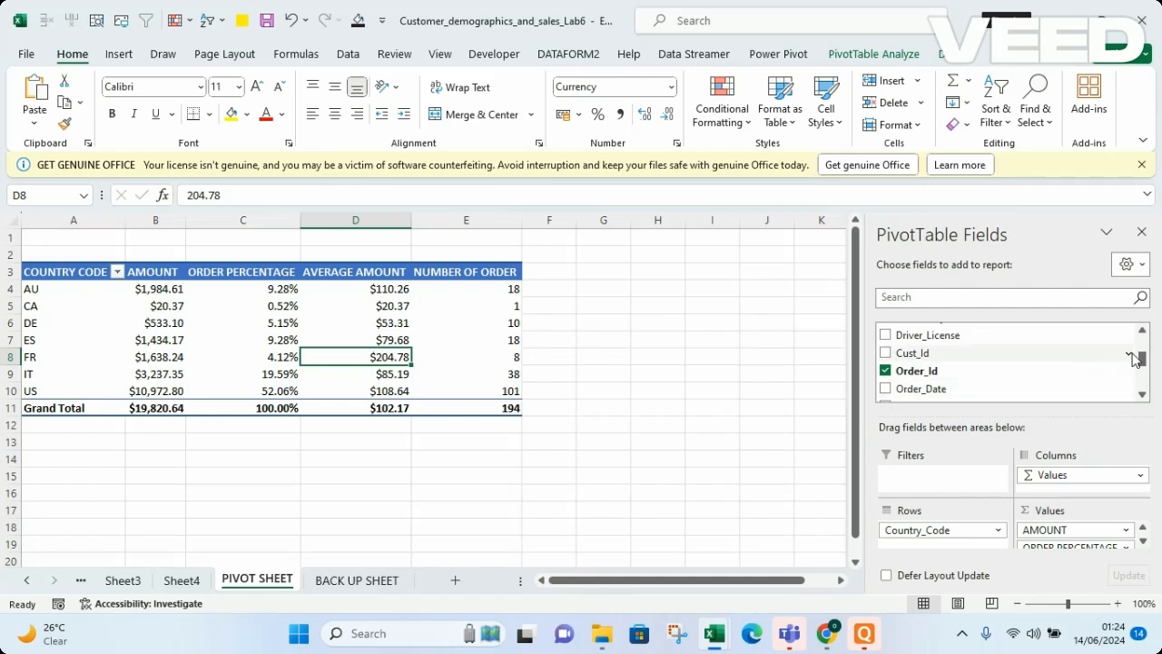
{"action": "left_click_drag", "start_coordinate": [1142, 363], "coordinate": [1141, 346]}
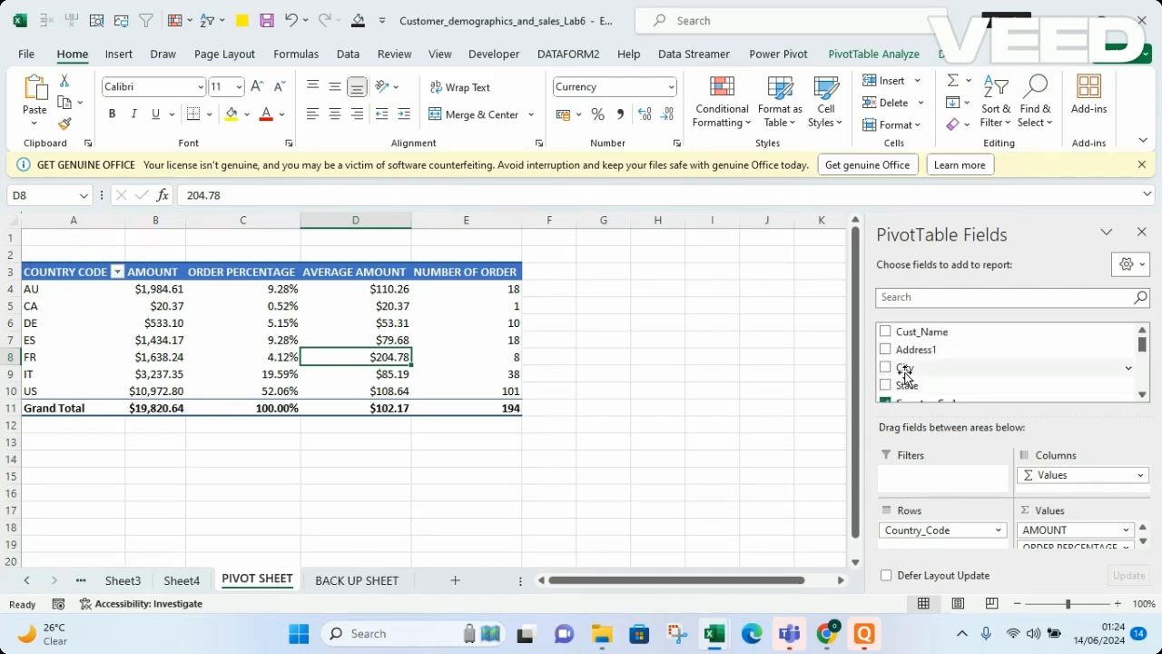
{"action": "left_click_drag", "start_coordinate": [986, 369], "coordinate": [917, 483]}
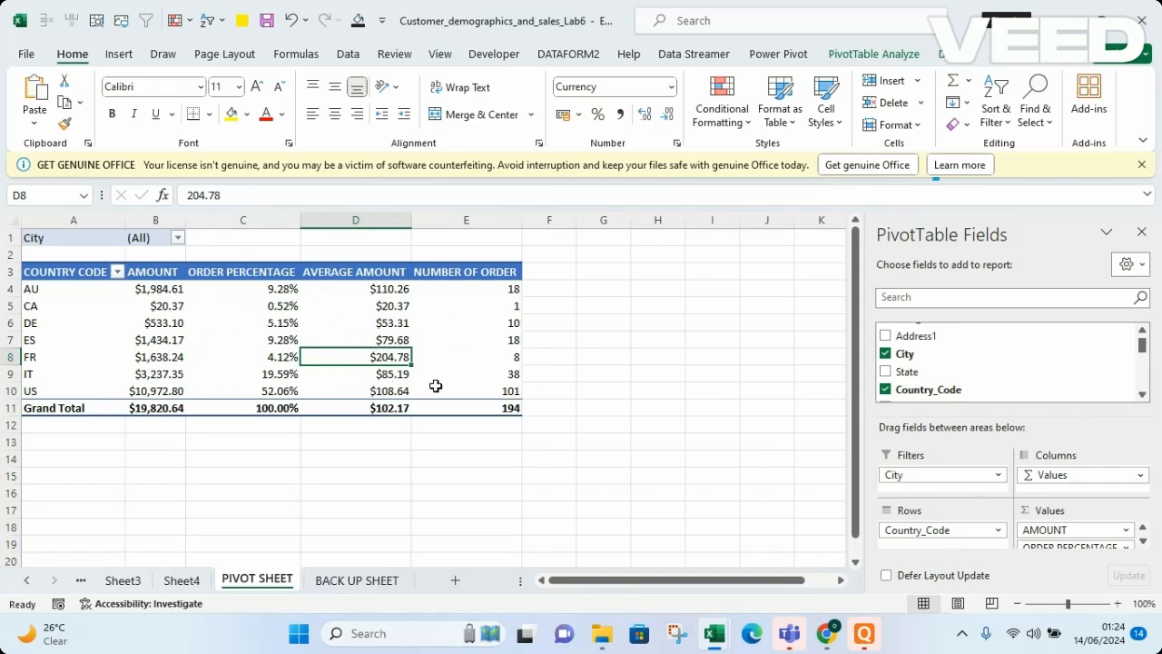
Filter the PivotTable by the city Achstetten
{"action": "left_click", "coordinate": [180, 238]}
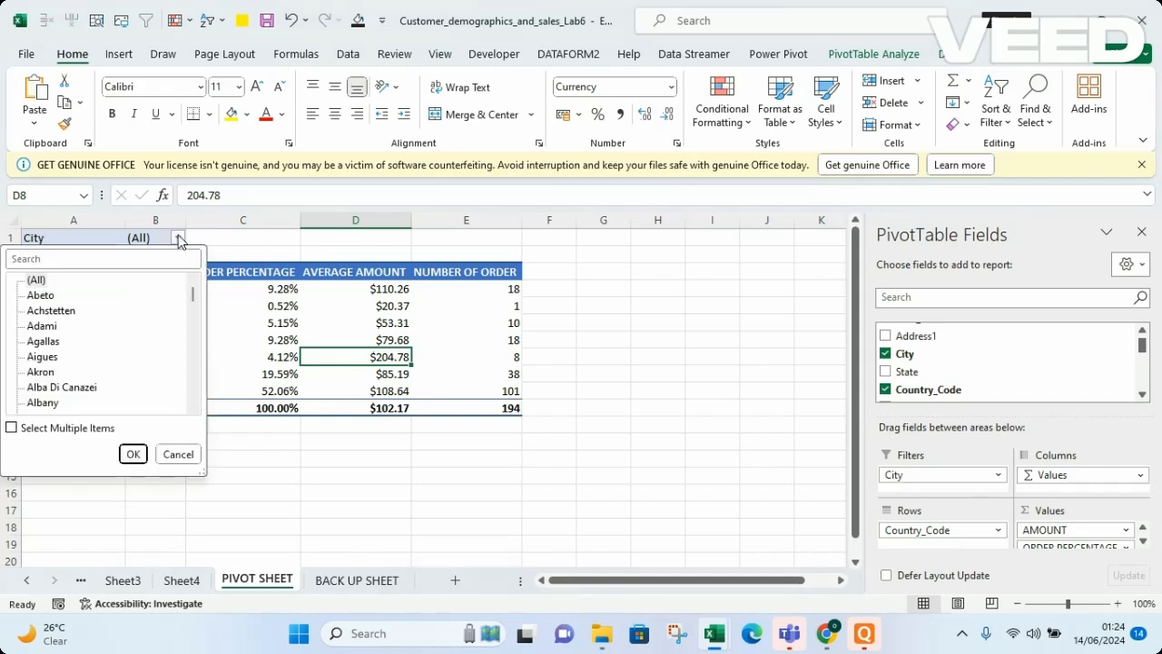
{"action": "left_click", "coordinate": [50, 312]}
{"action": "left_click", "coordinate": [134, 455]}
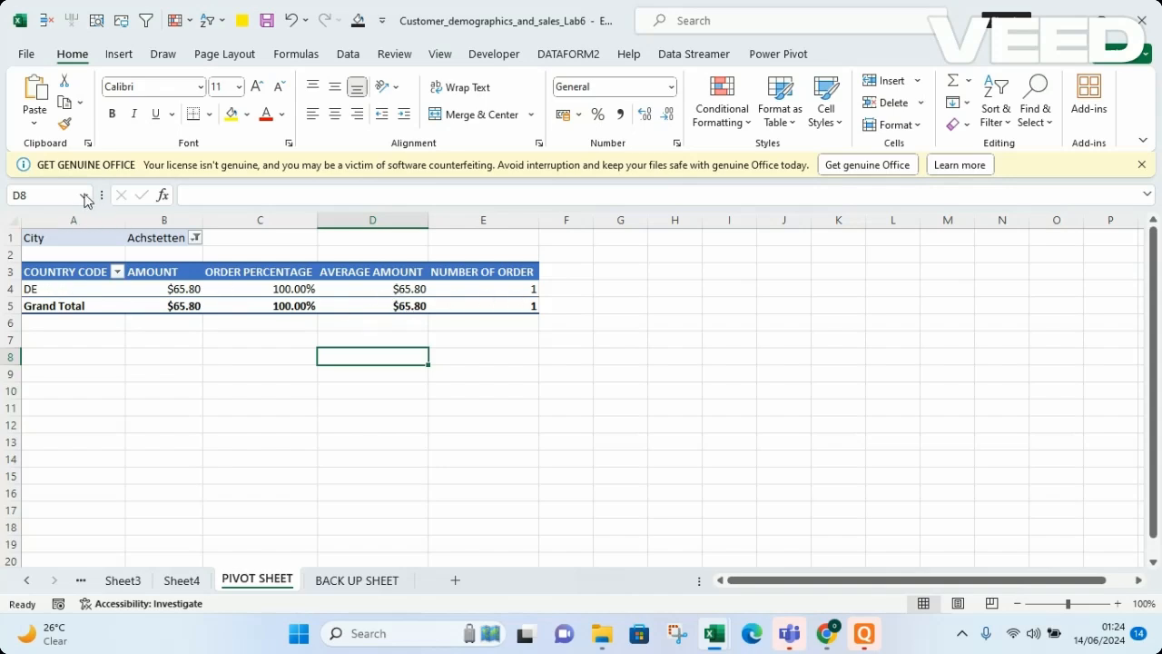
Enable multiple selection in the City filter and add Agallas, Alba Di Canazei, Biebrich, Birch Creek and Bloomington
{"action": "left_click", "coordinate": [196, 238]}
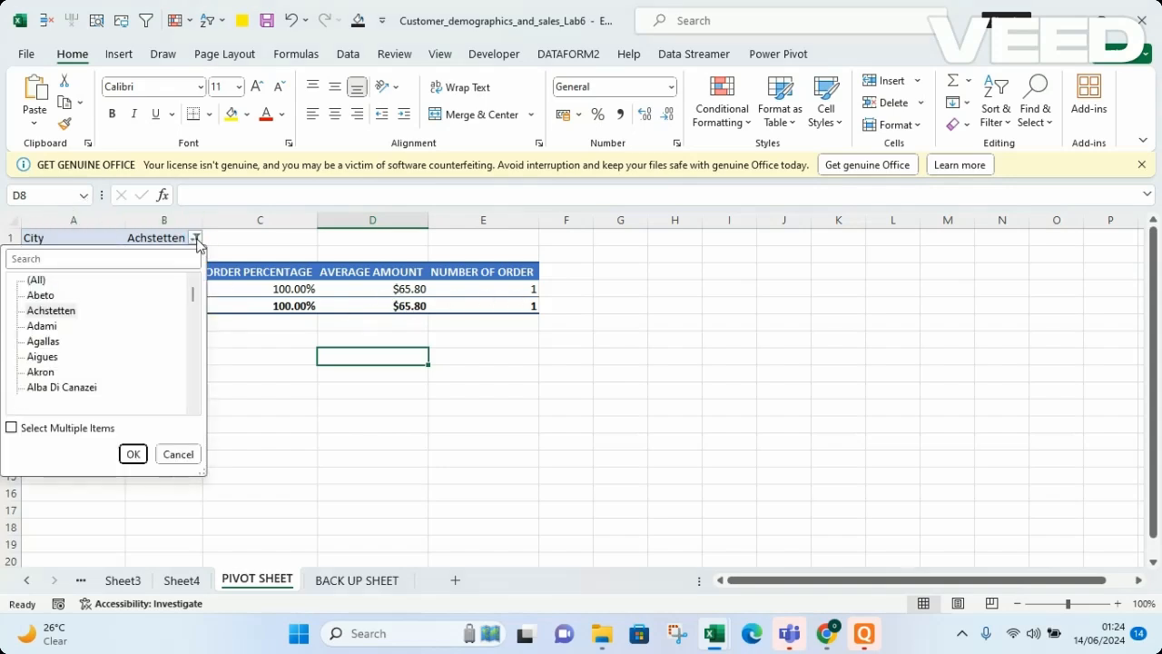
{"action": "left_click", "coordinate": [12, 428]}
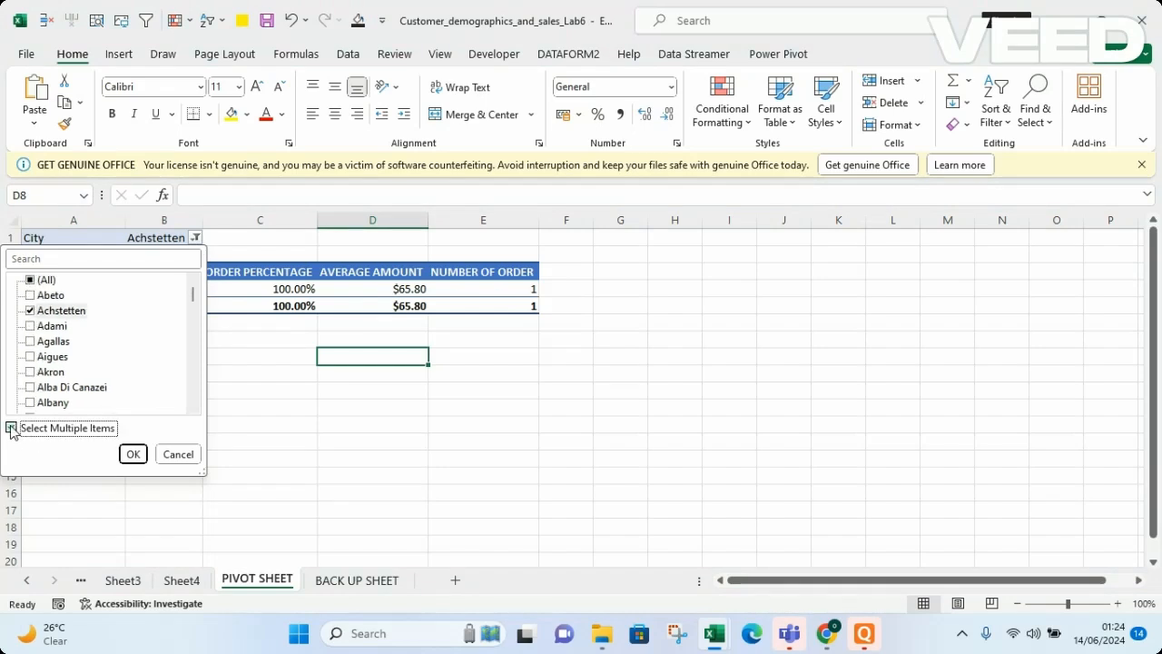
{"action": "left_click", "coordinate": [30, 343]}
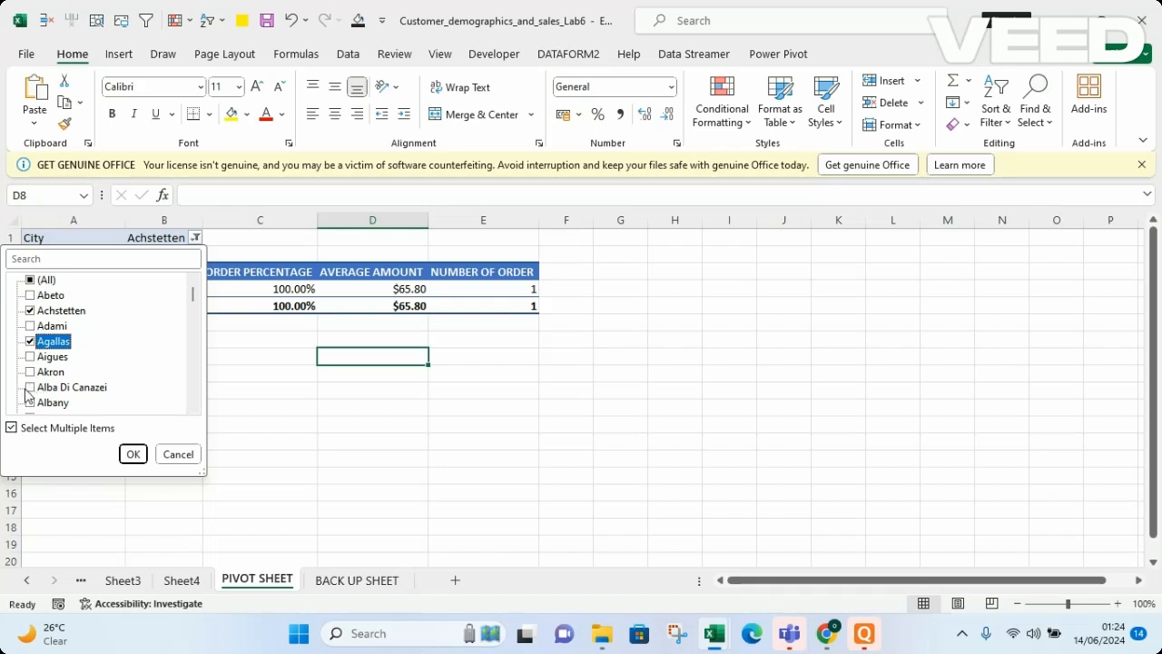
{"action": "left_click", "coordinate": [30, 389]}
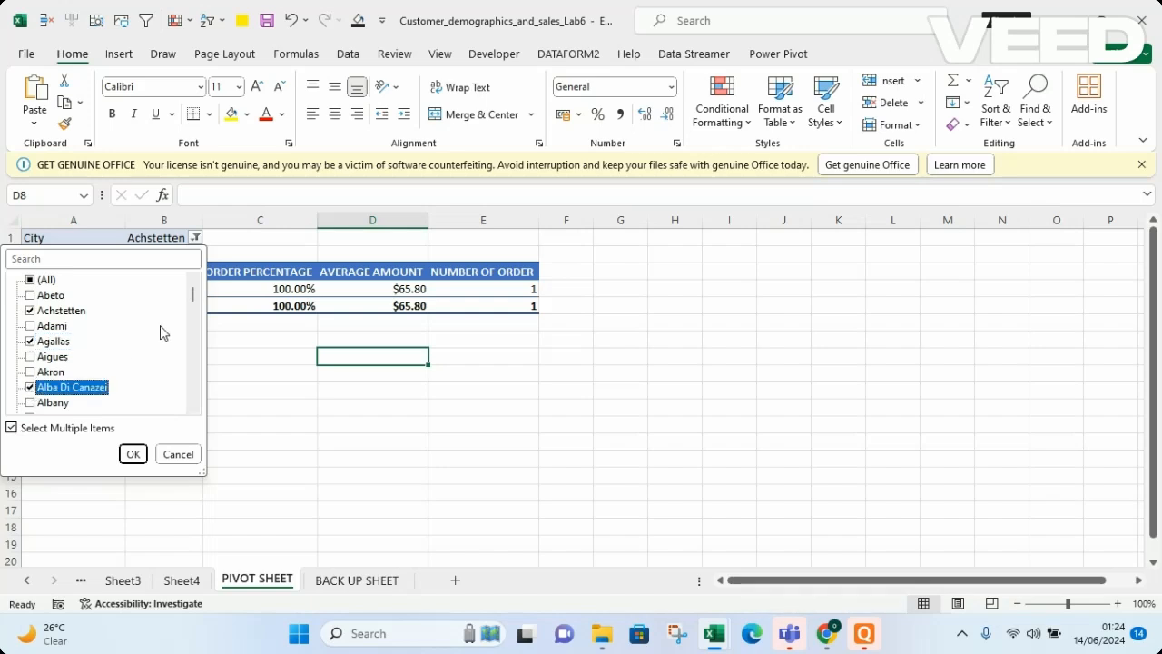
{"action": "left_click_drag", "start_coordinate": [192, 301], "coordinate": [193, 392]}
{"action": "left_click", "coordinate": [30, 388]}
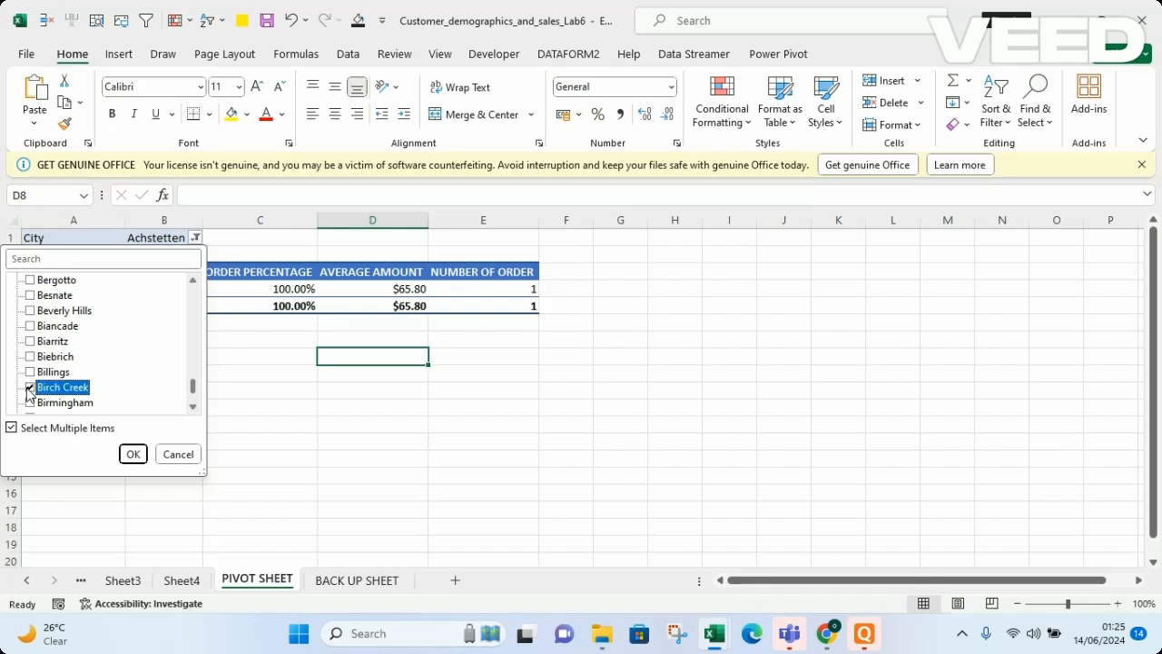
{"action": "left_click", "coordinate": [30, 357]}
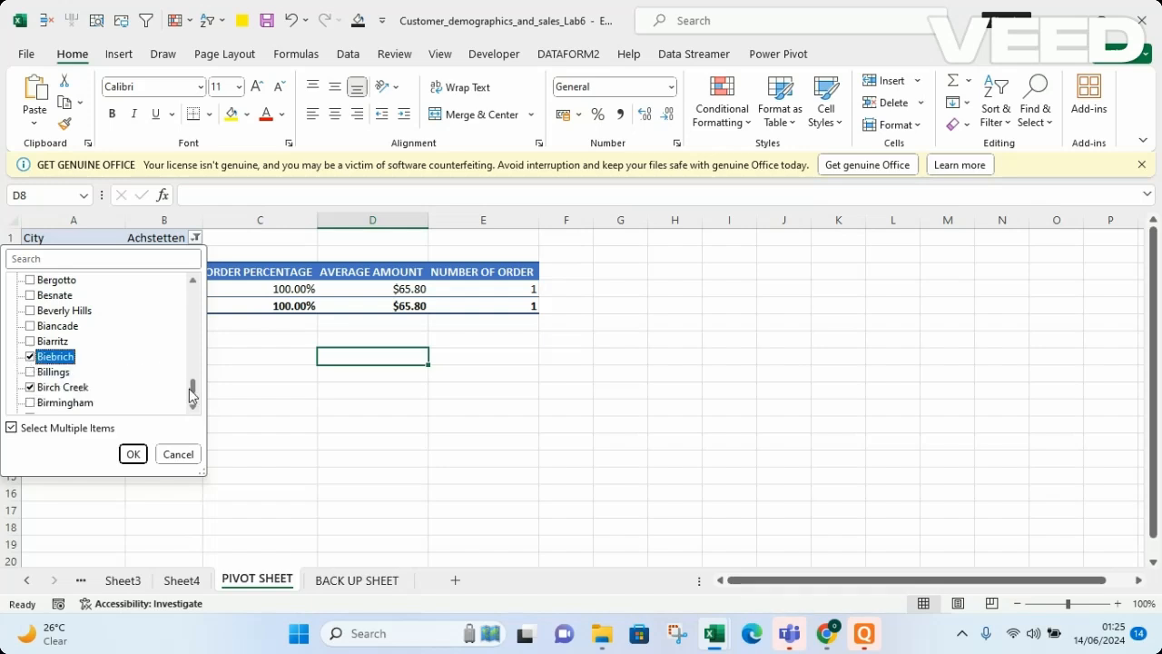
{"action": "left_click_drag", "start_coordinate": [193, 394], "coordinate": [192, 402]}
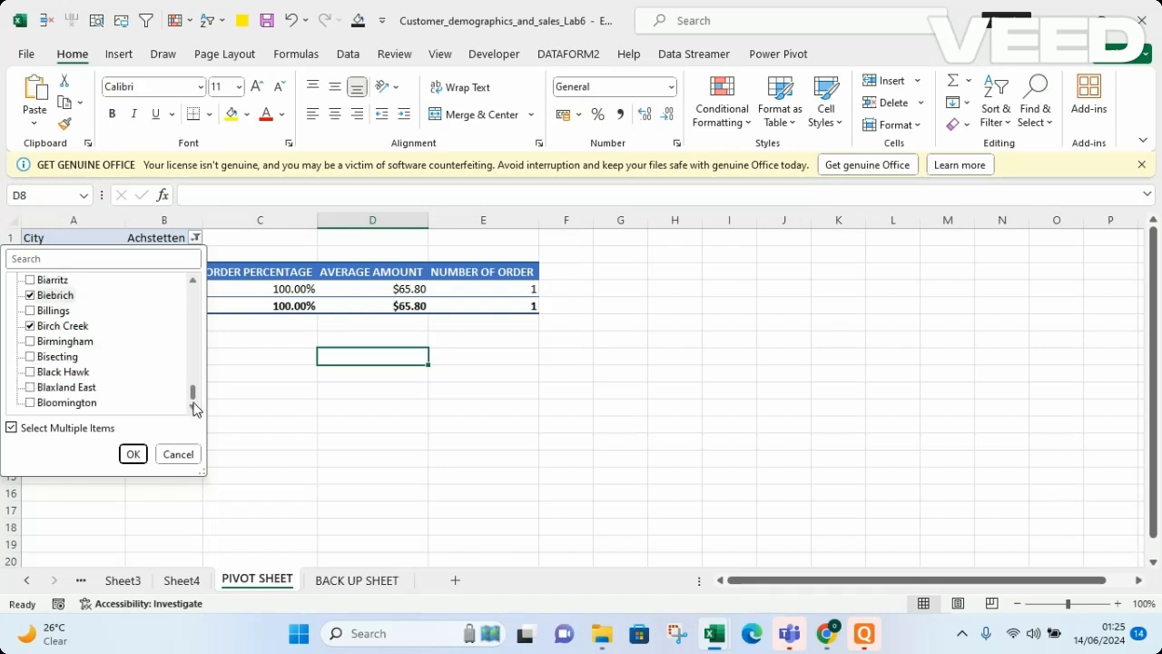
{"action": "left_click", "coordinate": [36, 406]}
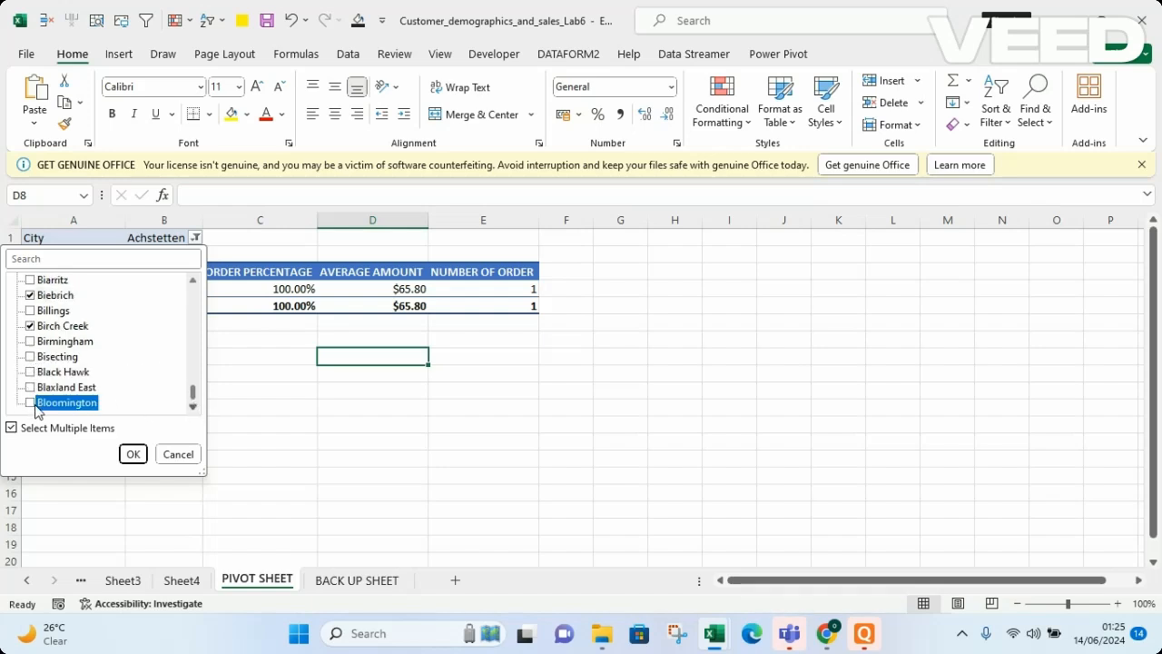
{"action": "left_click", "coordinate": [132, 454]}
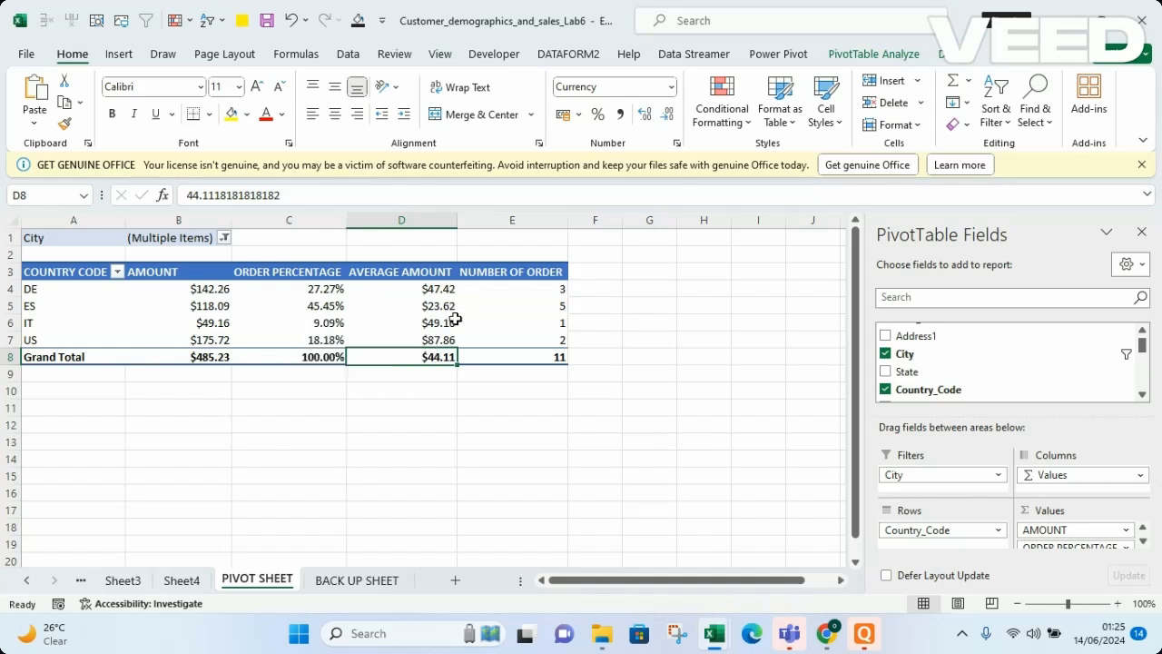
Select all cities in the City filter
{"action": "mouse_move", "coordinate": [391, 315]}
{"action": "left_click", "coordinate": [224, 239]}
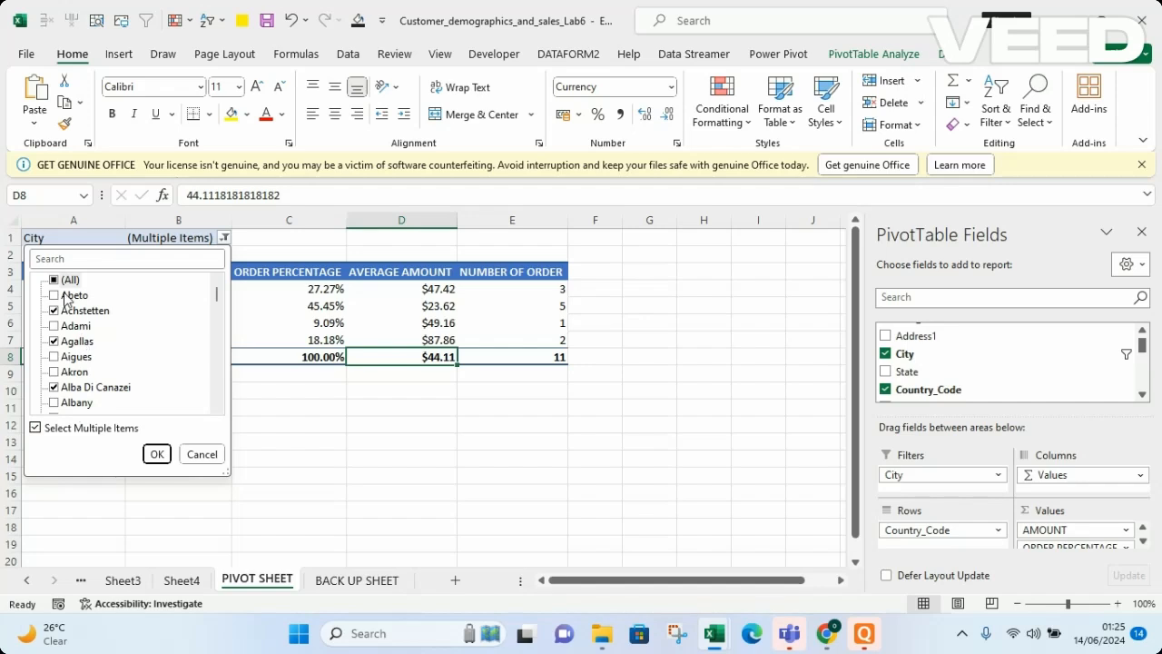
{"action": "left_click", "coordinate": [54, 281]}
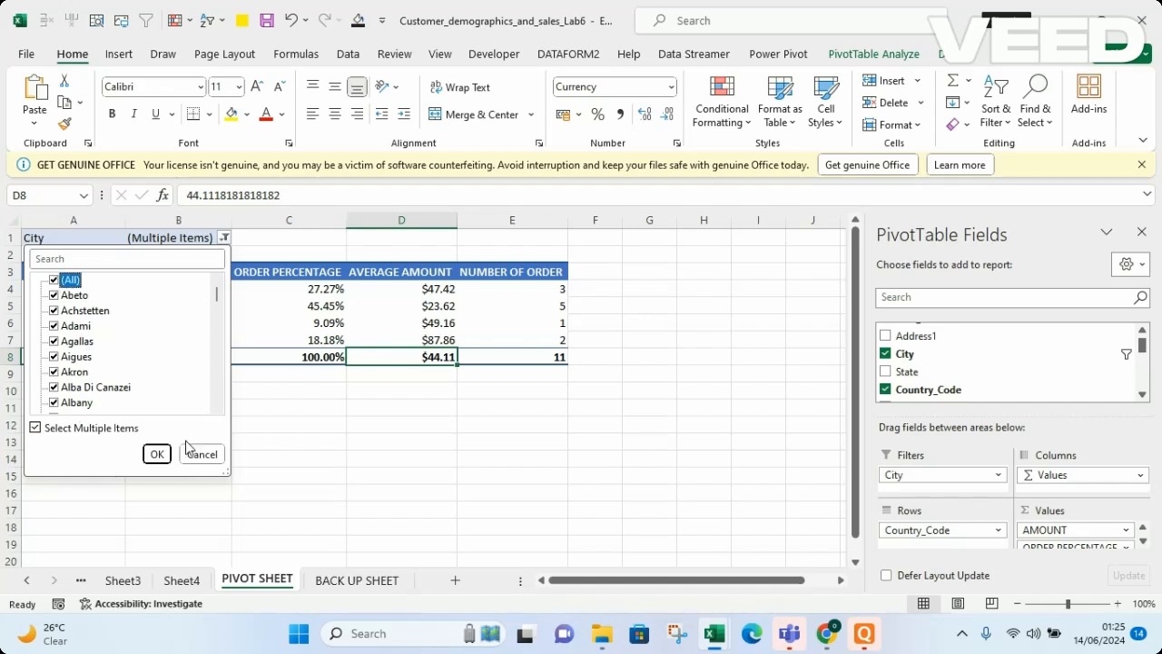